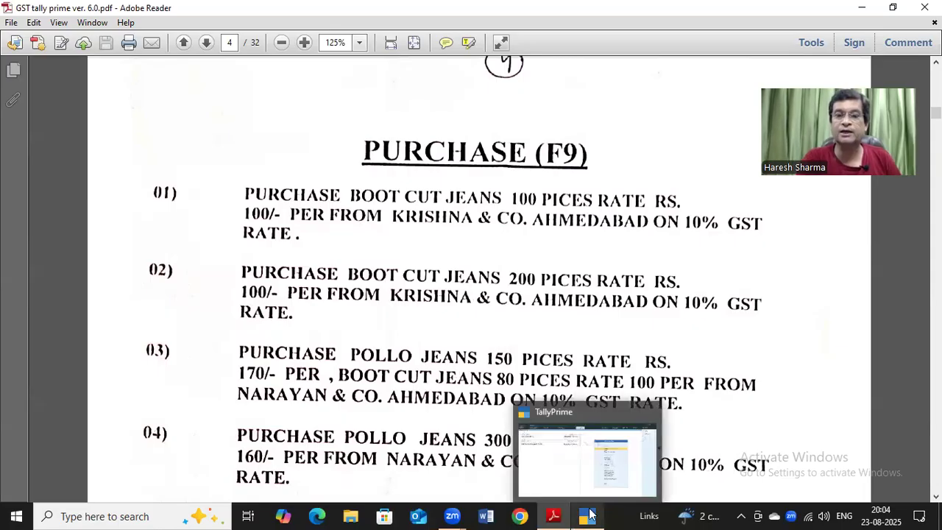
# Switch to TallyPrime and start a new purchase voucher for the store.
pyautogui.click(586, 514)
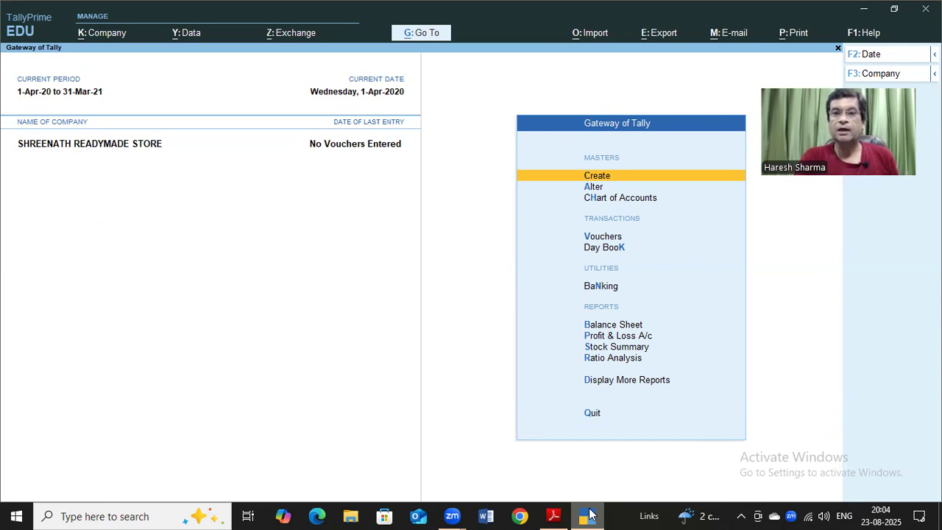
pyautogui.press('Down')
pyautogui.press('Down')
pyautogui.press('Down')
pyautogui.press('Down')
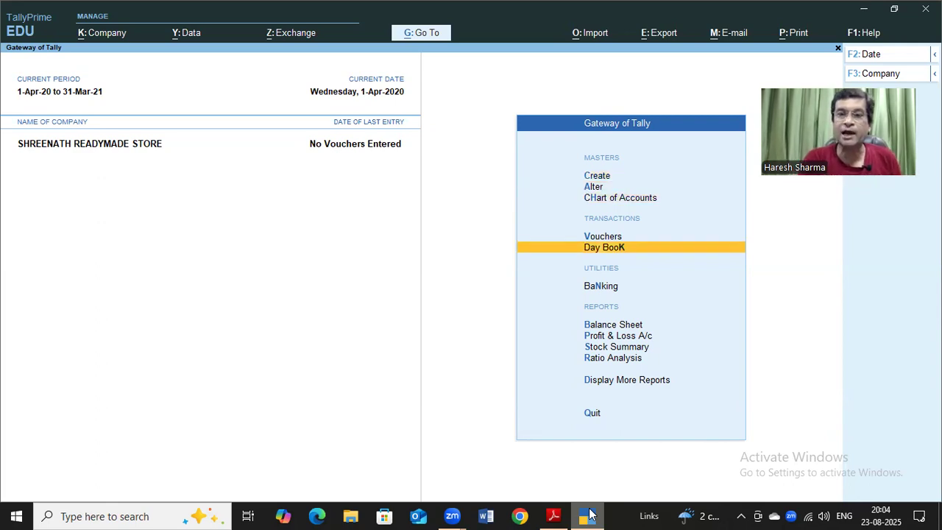
pyautogui.press('Up')
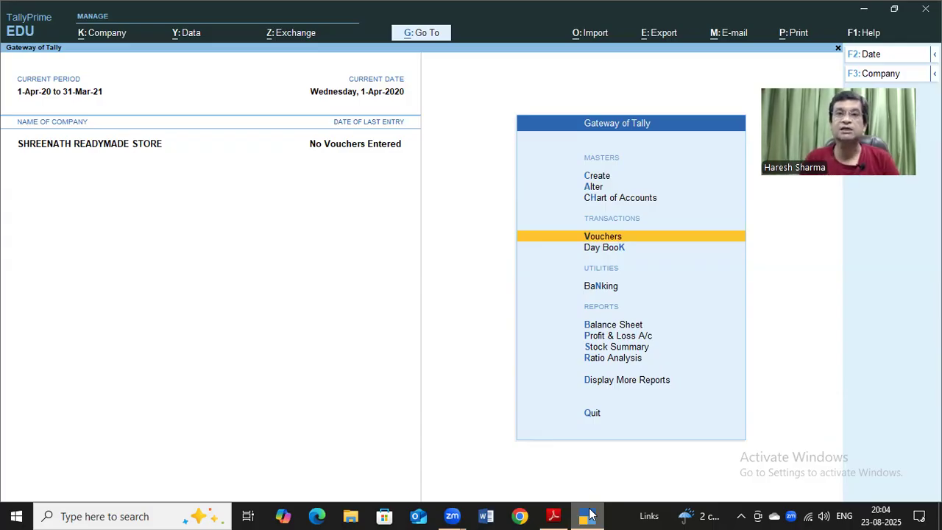
pyautogui.press('Return')
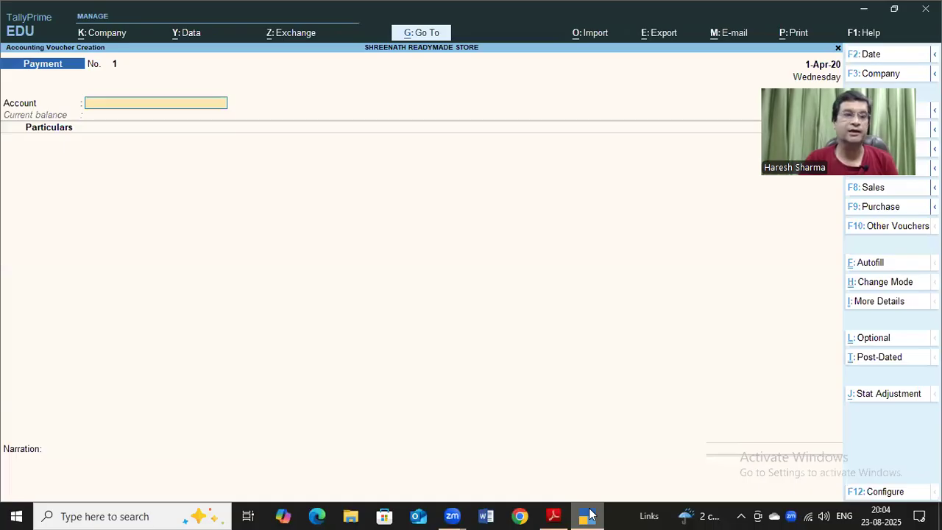
pyautogui.press('F9')
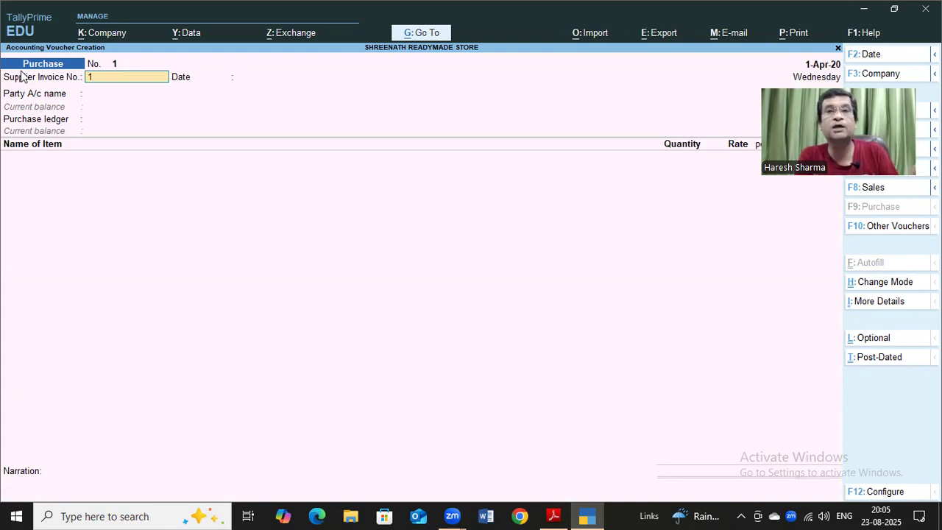
# Enter supplier invoice number 1 dated 1-Apr-20 in the purchase voucher and check the supplier in the PDF exercise.
pyautogui.press('Return')
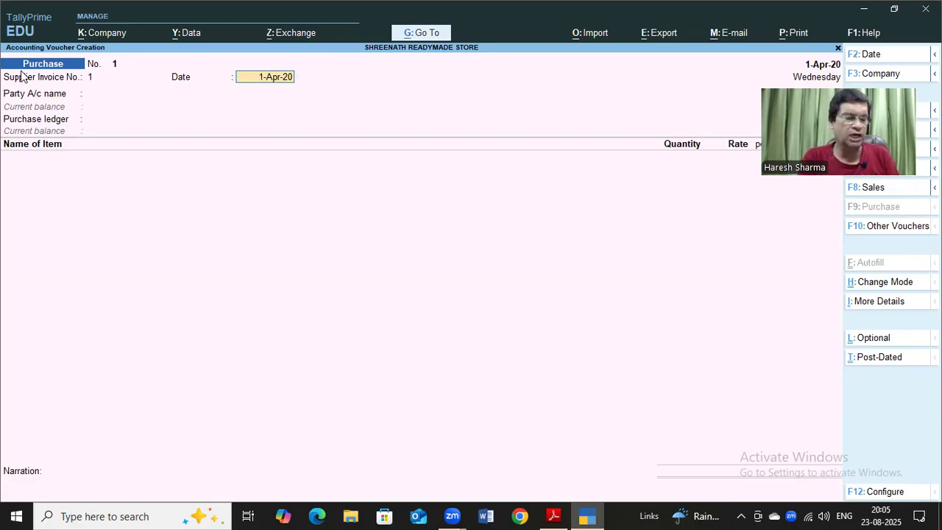
pyautogui.press('Return')
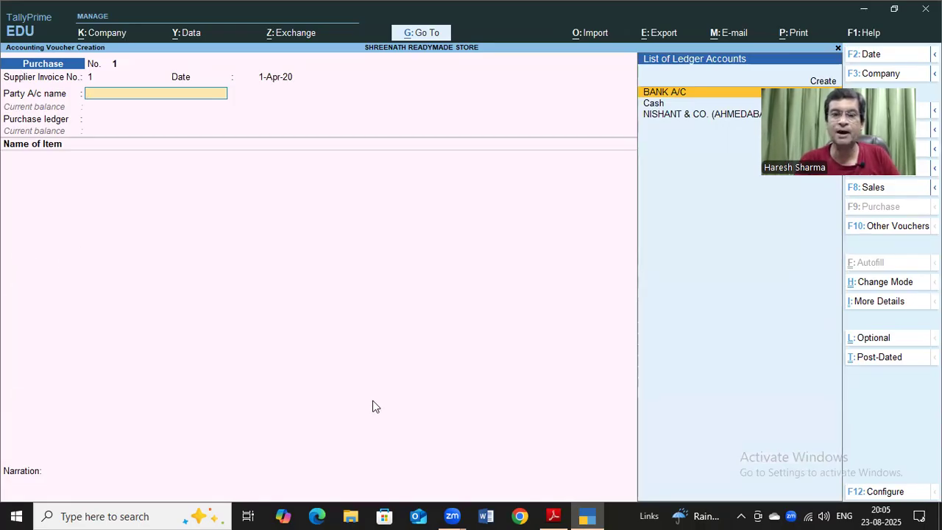
pyautogui.click(553, 516)
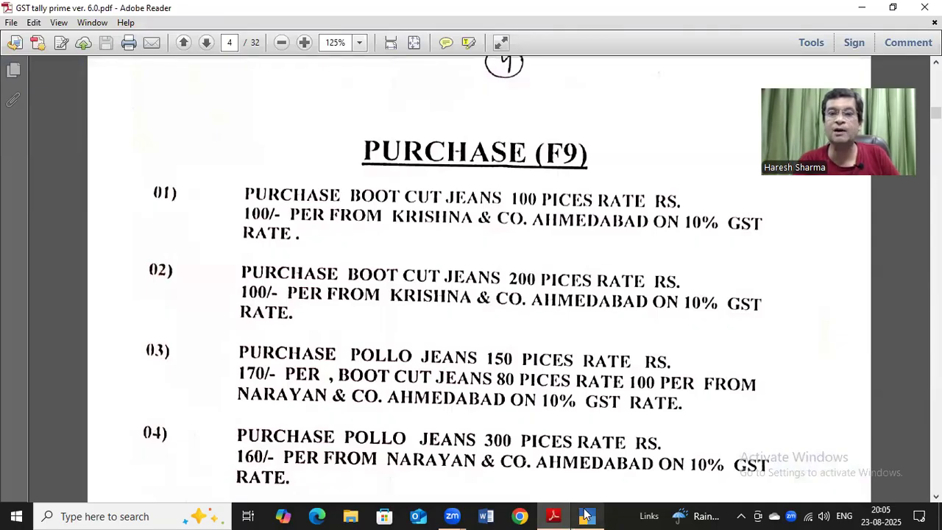
pyautogui.click(584, 516)
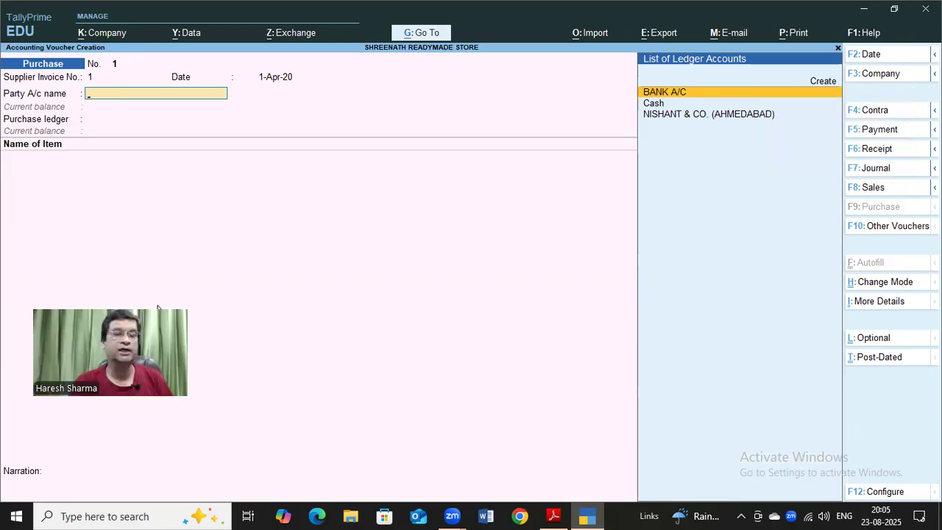
# Create a new party ledger named KRISHNA & CO. (AHMEDABAD) from within the purchase voucher.
pyautogui.press('ctrl')
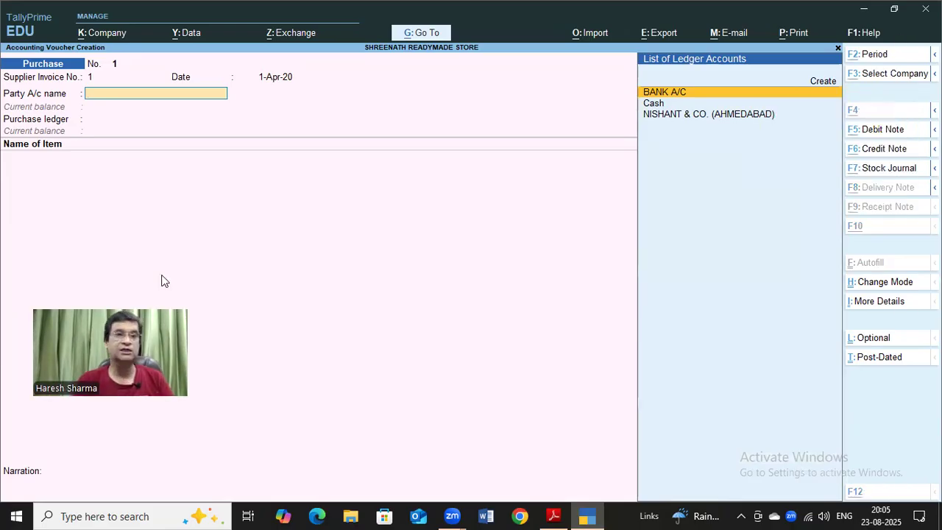
pyautogui.hotkey('alt', 'c')
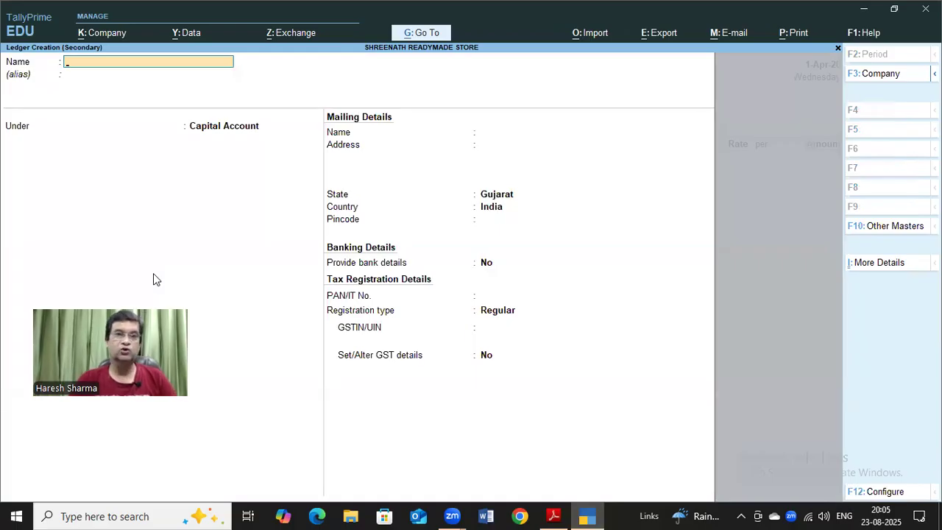
pyautogui.write('KRISHNA & CO.')
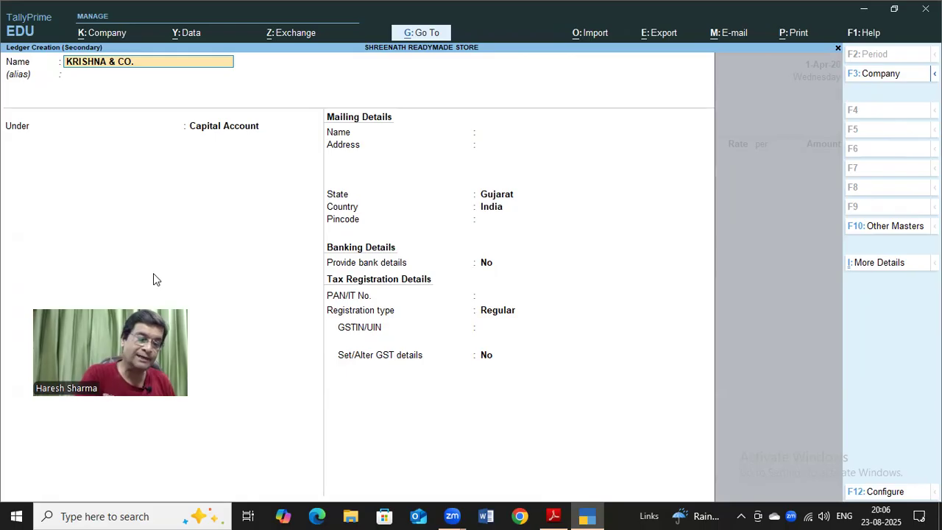
pyautogui.write('(AHMEDABAD)')
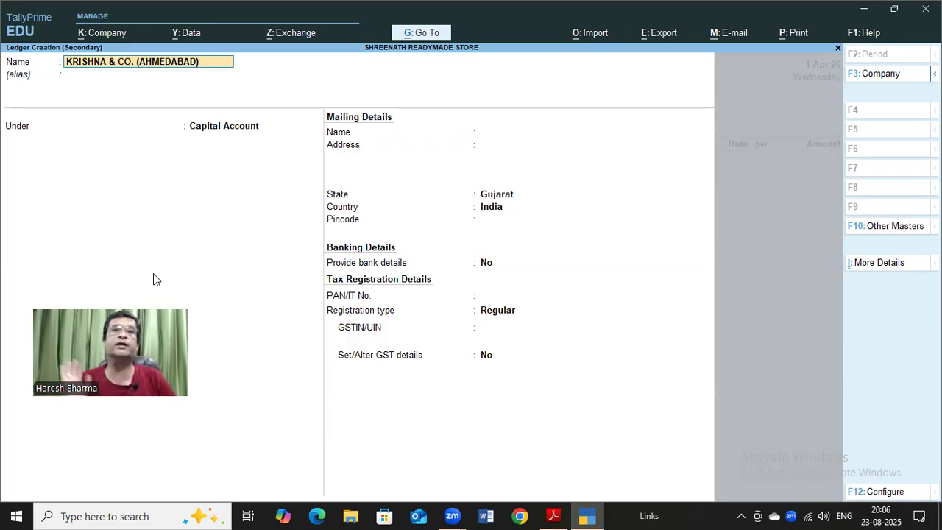
pyautogui.press('Return')
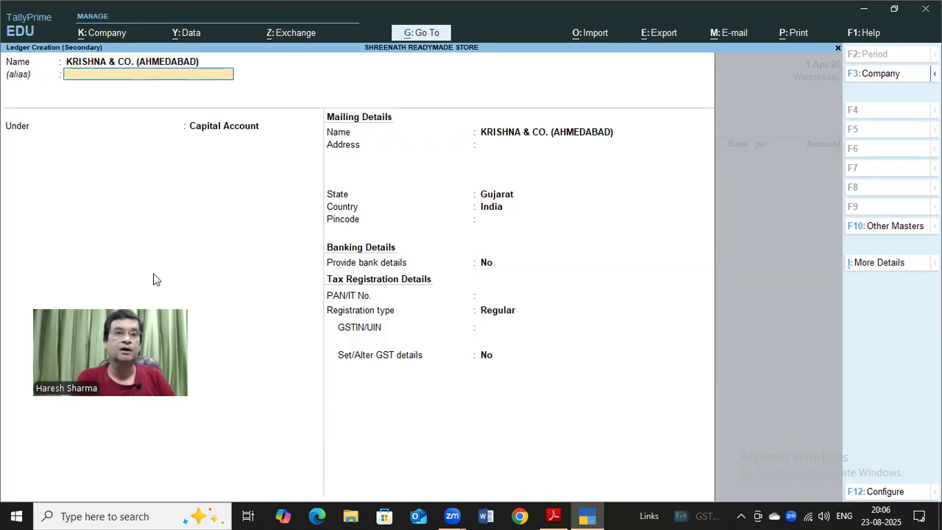
# Place the ledger under Sundry Creditors, keeping bill-by-bill balances on and the default credit period blank.
pyautogui.press('Return')
pyautogui.write('U')
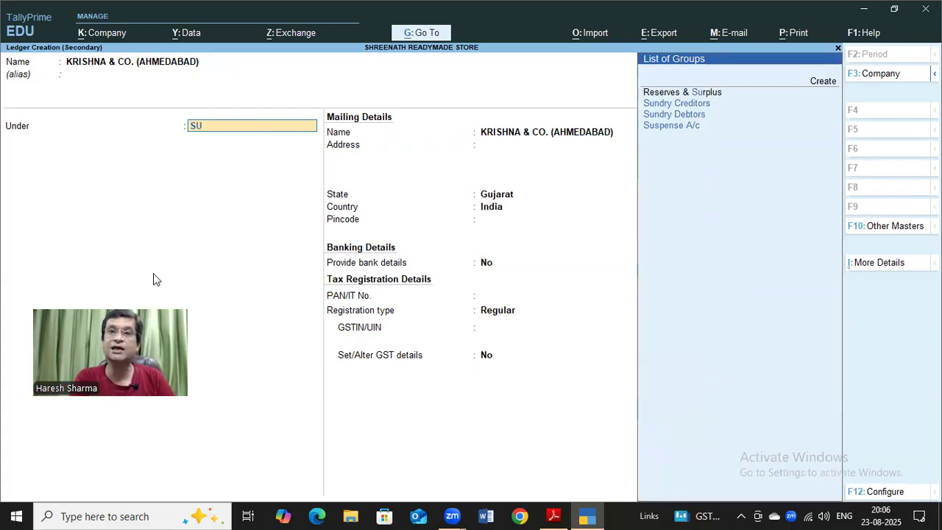
pyautogui.press('Return')
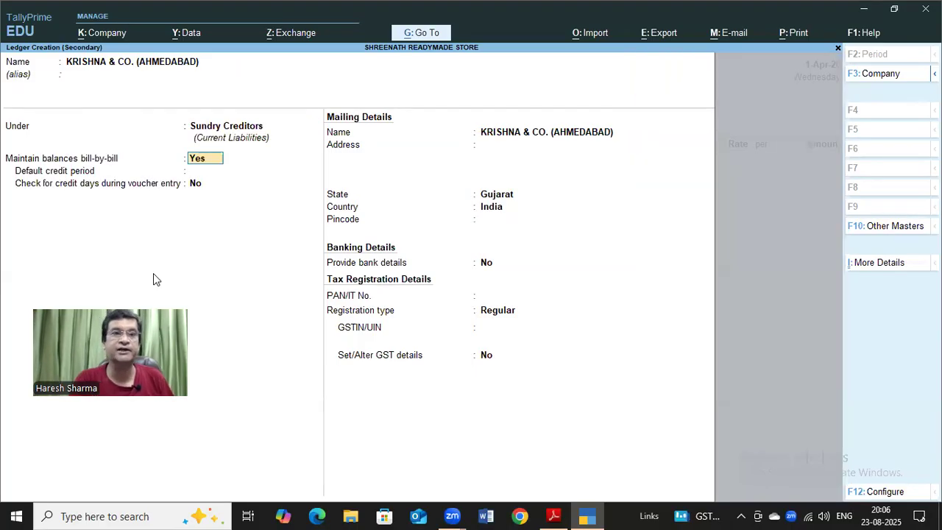
pyautogui.press('Return')
pyautogui.press('Return')
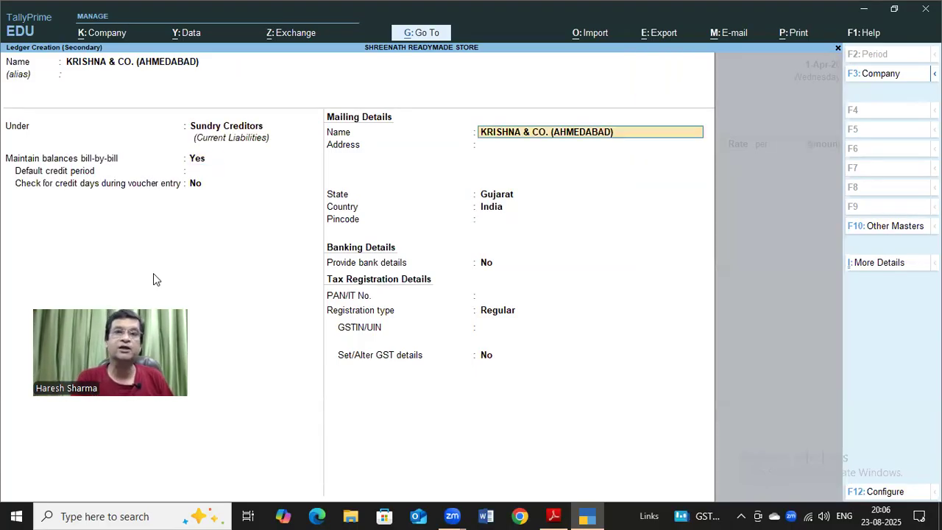
# Fill in the supplier's mailing address and pincode, keeping Gujarat as the state.
pyautogui.press('Return')
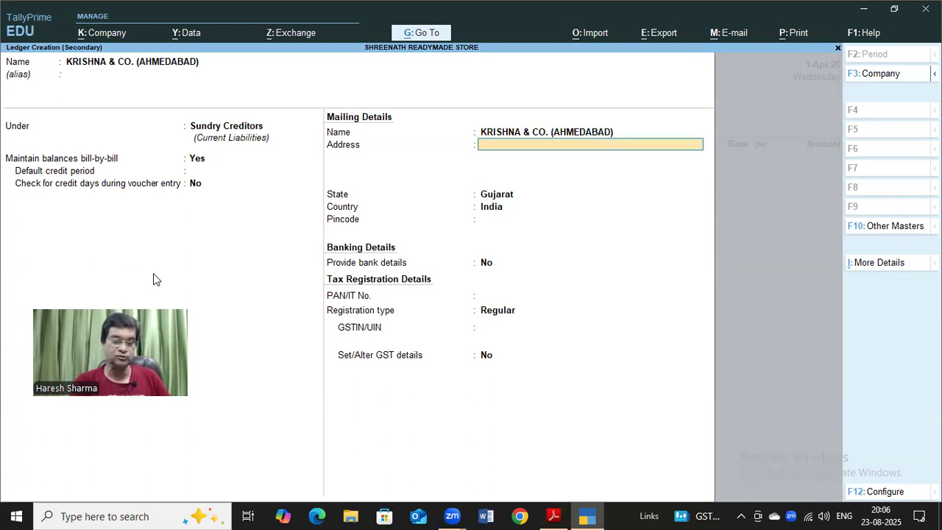
pyautogui.write('SHOP')
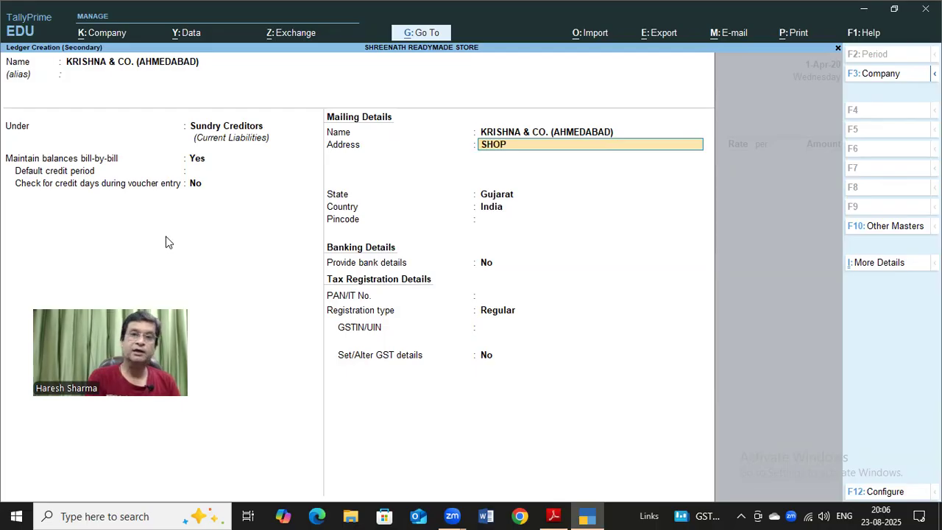
pyautogui.write('  NO 25')
pyautogui.press('Return')
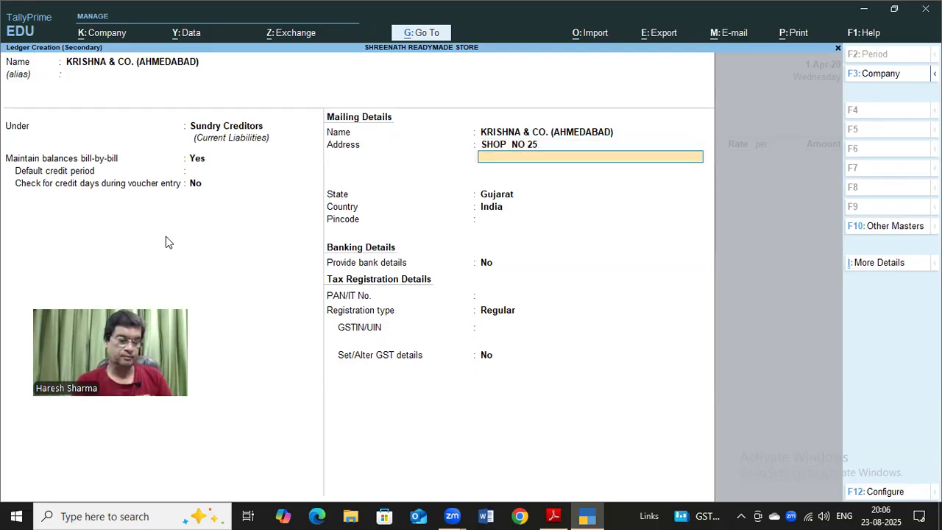
pyautogui.write('KALUPUR')
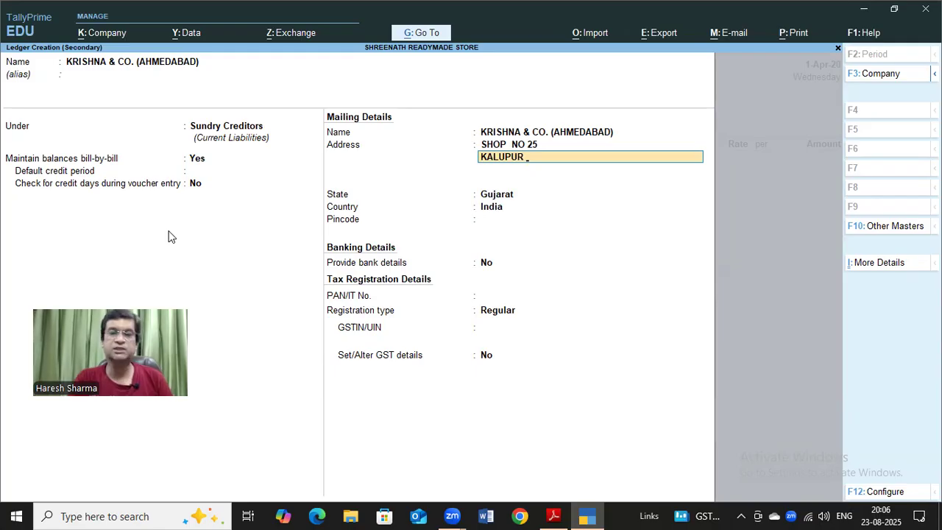
pyautogui.press('Return')
pyautogui.write('AHMEDABAD')
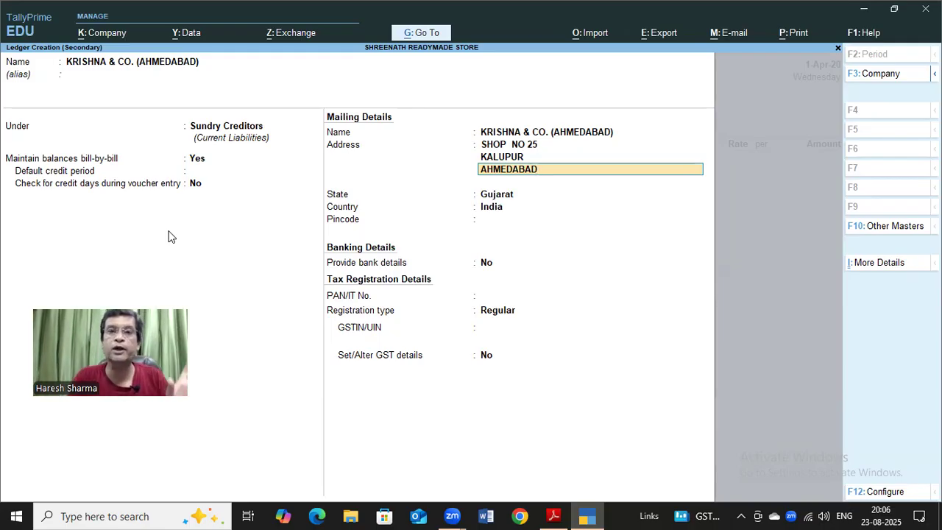
pyautogui.press('Return')
pyautogui.press('Return')
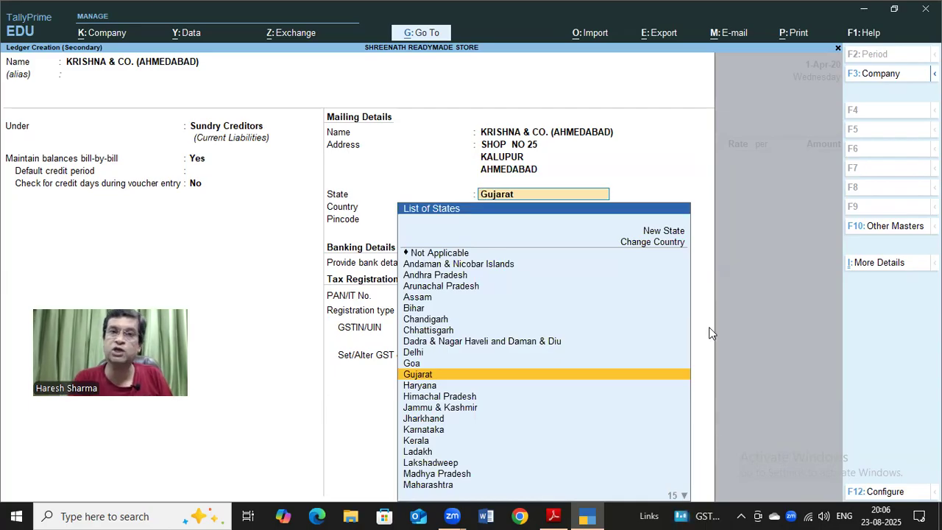
pyautogui.press('Return')
pyautogui.write('382340')
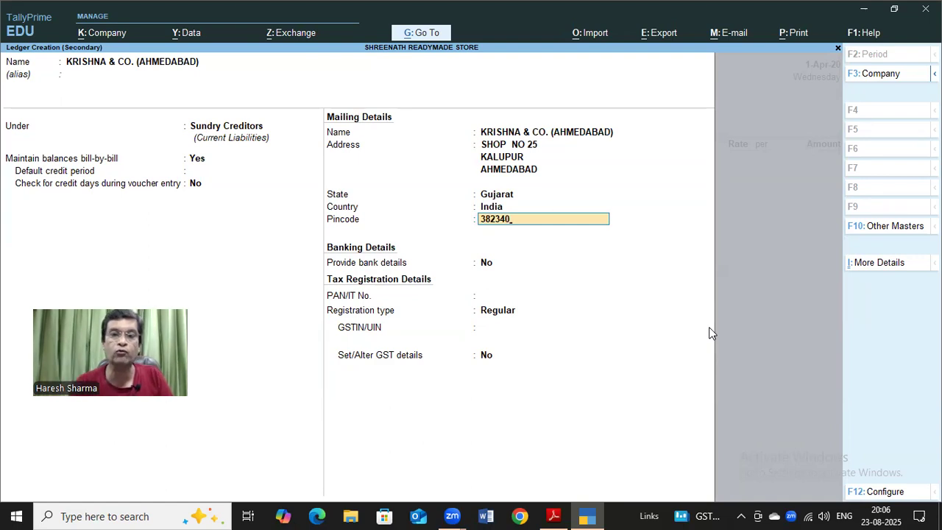
pyautogui.press('Return')
# Enter the supplier's PAN and GSTIN with Regular registration type, leave bank and GST details at No, and save the ledger.
pyautogui.press('Return')
pyautogui.write('21415')
pyautogui.press('Return')
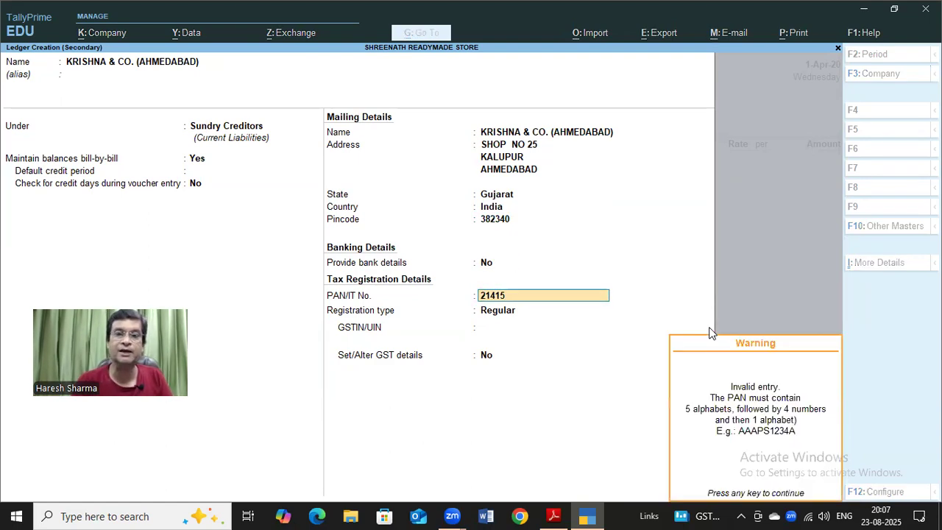
pyautogui.press('Return')
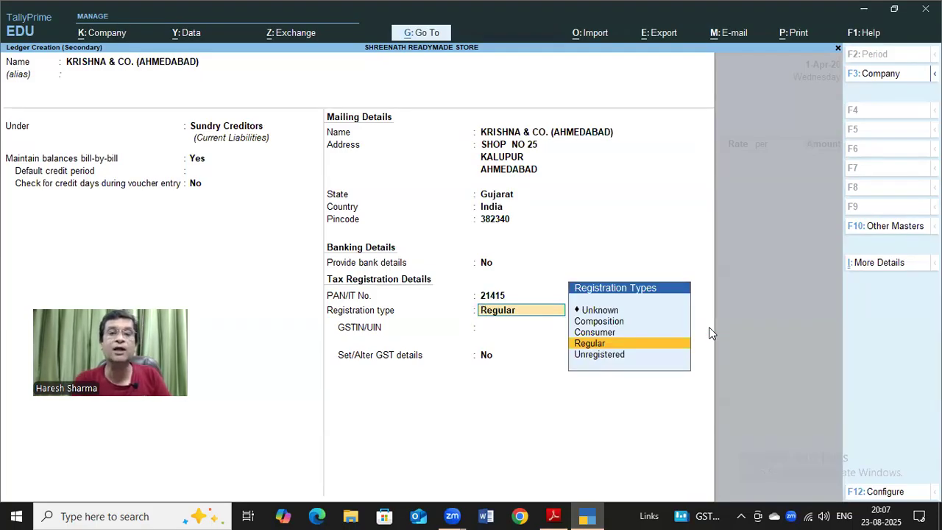
pyautogui.press('Return')
pyautogui.write('25412')
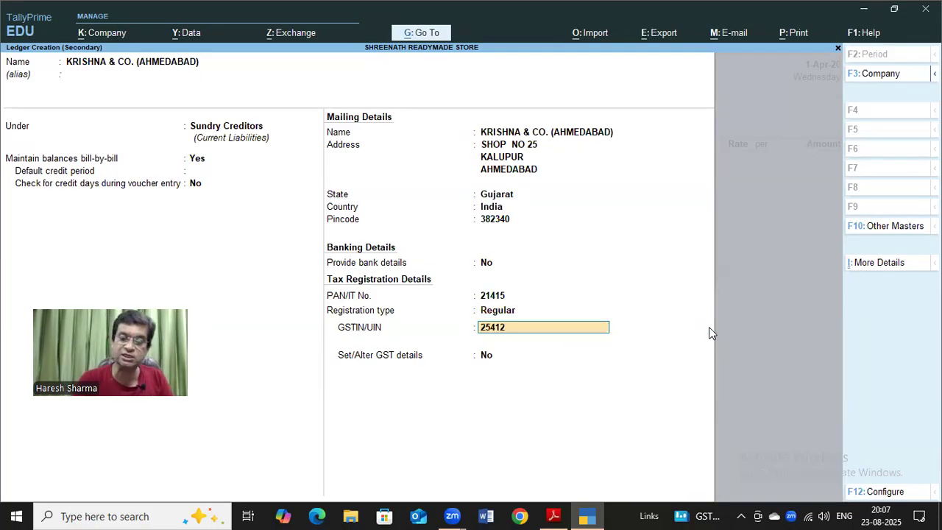
pyautogui.write('541455')
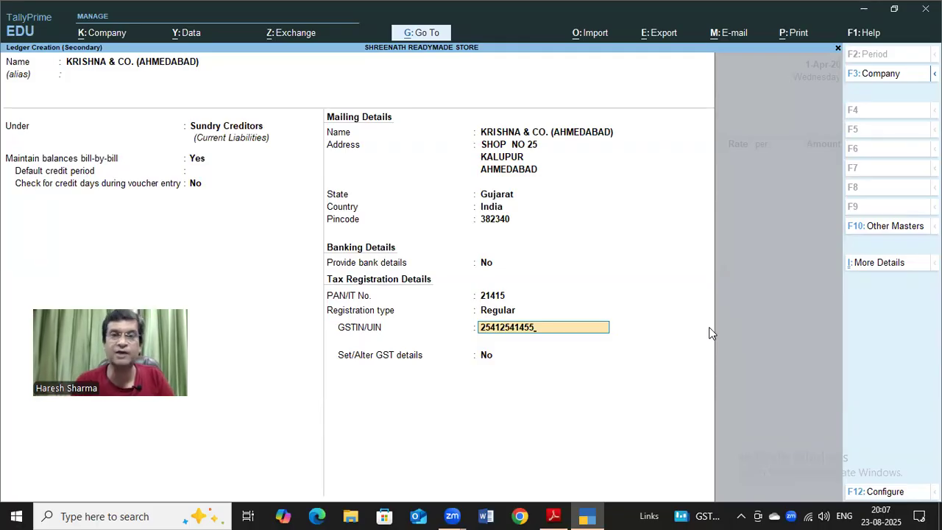
pyautogui.press('Return')
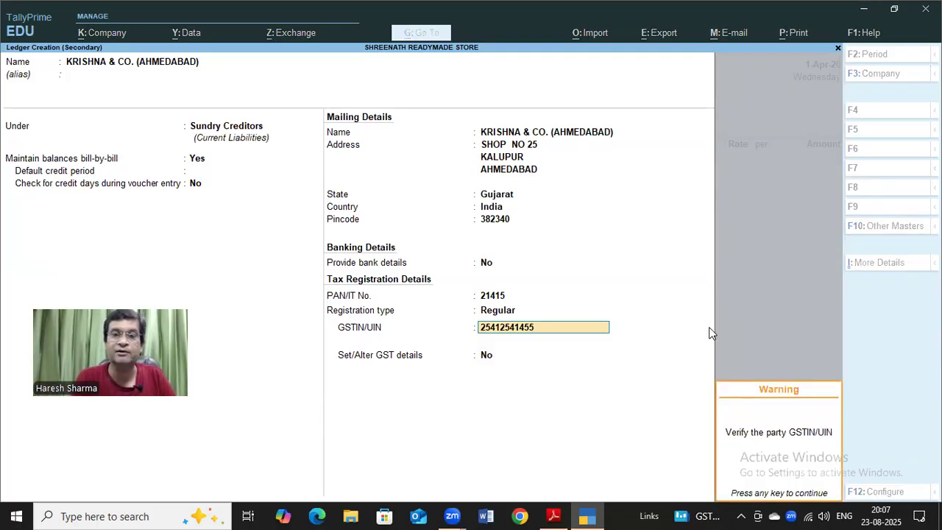
pyautogui.press('Return')
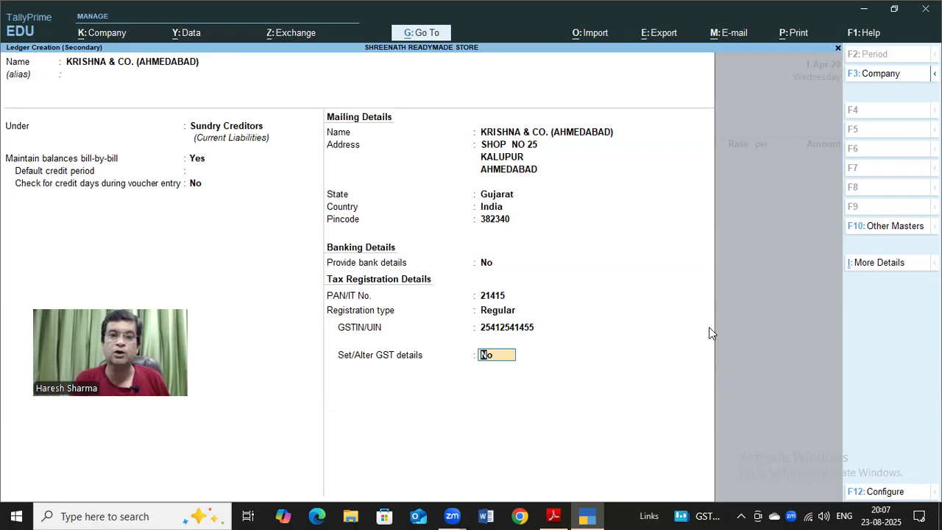
pyautogui.press('Return')
pyautogui.press('Return')
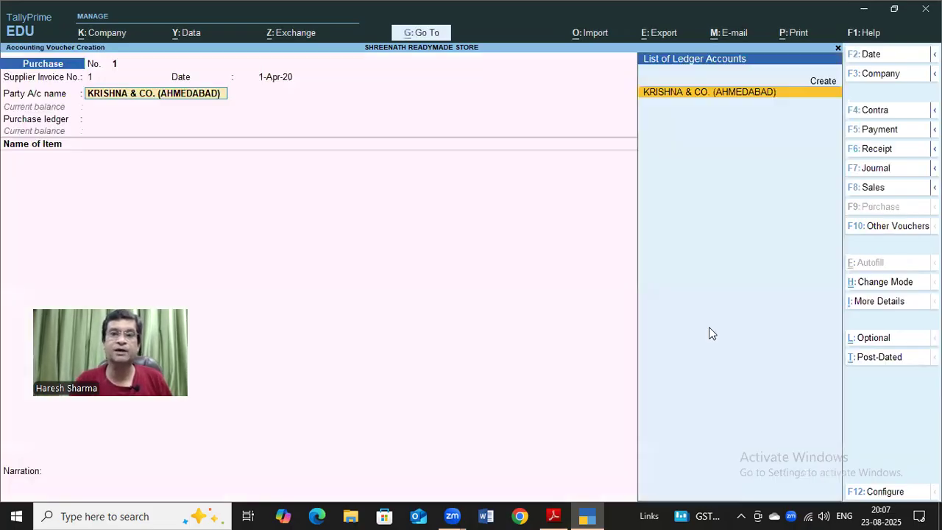
# Use KRISHNA & CO. (AHMEDABAD) as the voucher's party and leave all receipt and dispatch details blank.
pyautogui.press('Return')
pyautogui.press('Return')
pyautogui.press('Return')
pyautogui.press('Return')
pyautogui.press('Return')
pyautogui.press('Return')
pyautogui.press('Return')
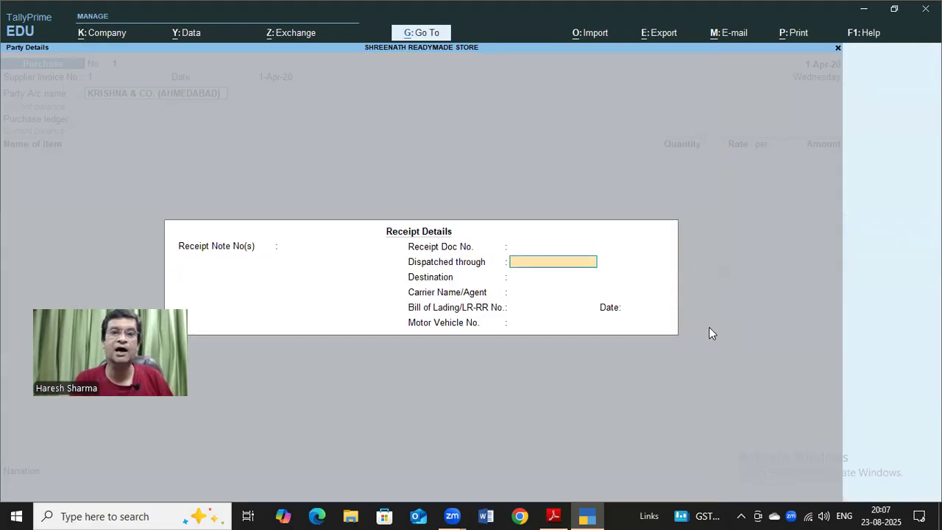
pyautogui.press('Return')
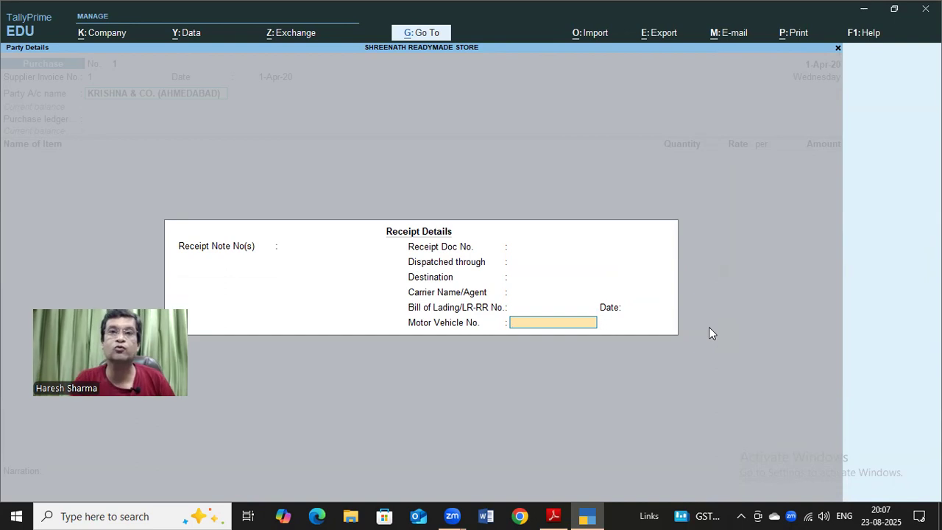
pyautogui.press('Return')
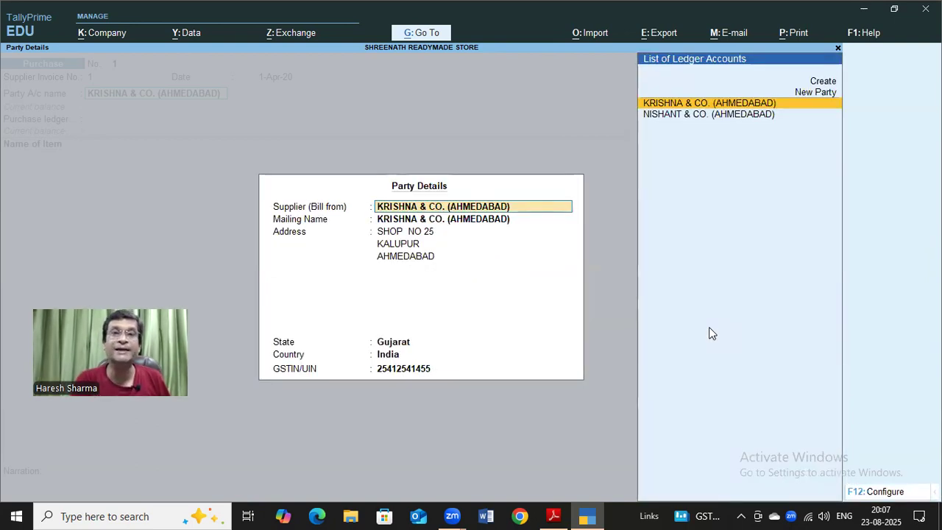
# Accept the supplier's party details with Gujarat as the state and choose PURCHASE A/C (LOCAL) as the purchase ledger.
pyautogui.press('Return')
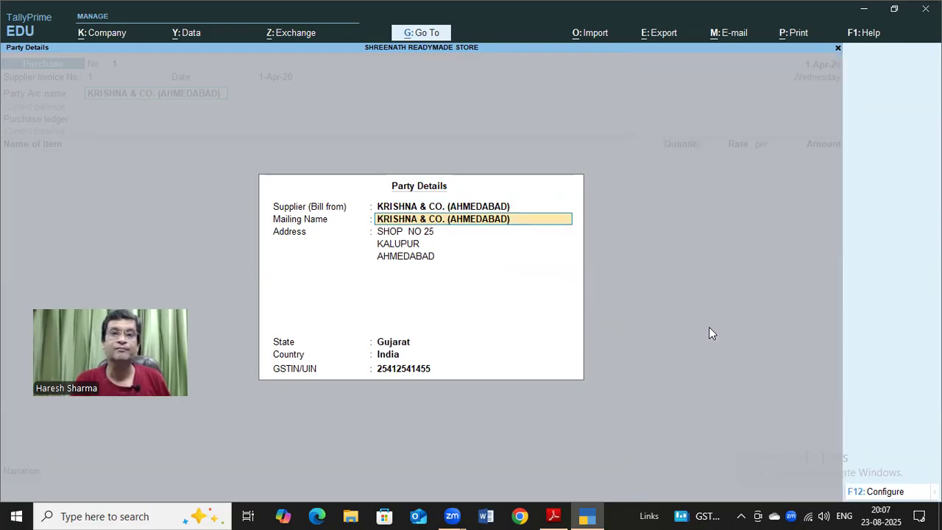
pyautogui.press('Return')
pyautogui.press('Return')
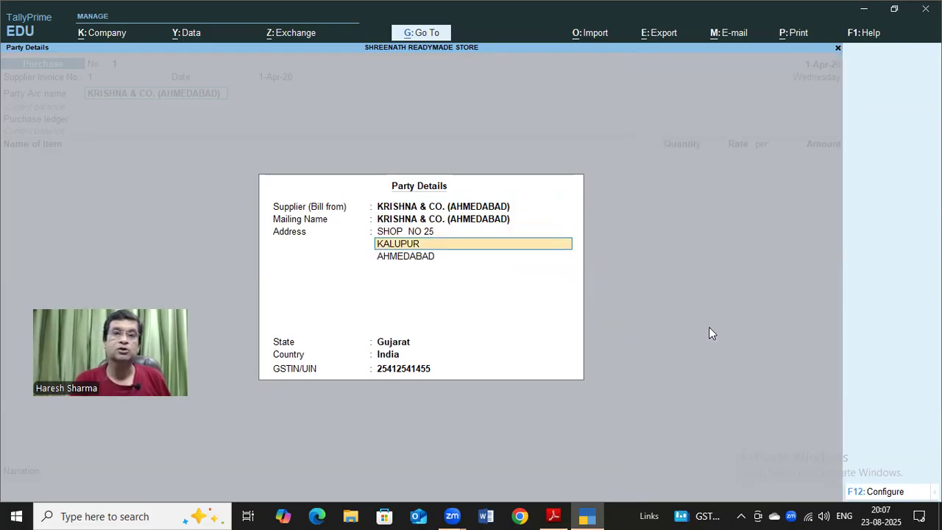
pyautogui.press('Return')
pyautogui.press('Return')
pyautogui.press('Return')
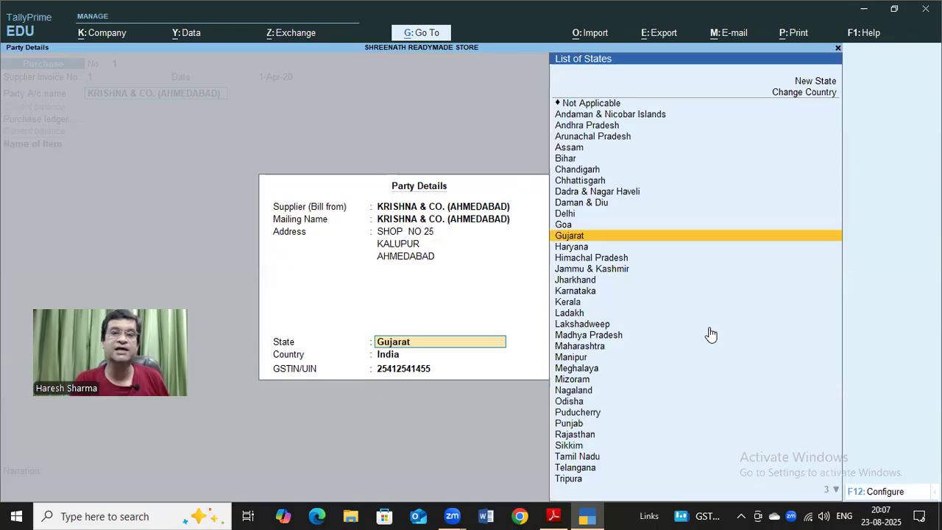
pyautogui.press('Return')
pyautogui.press('Return')
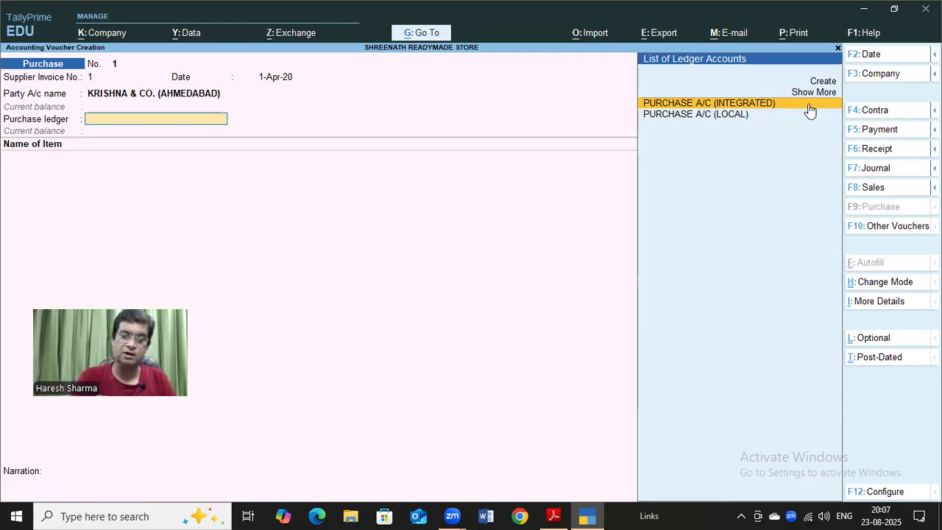
pyautogui.press('Down')
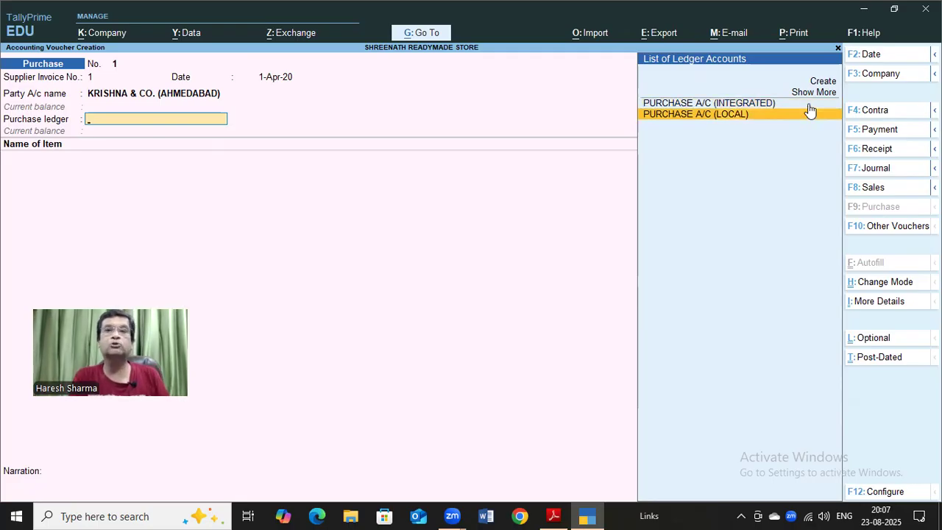
pyautogui.press('Return')
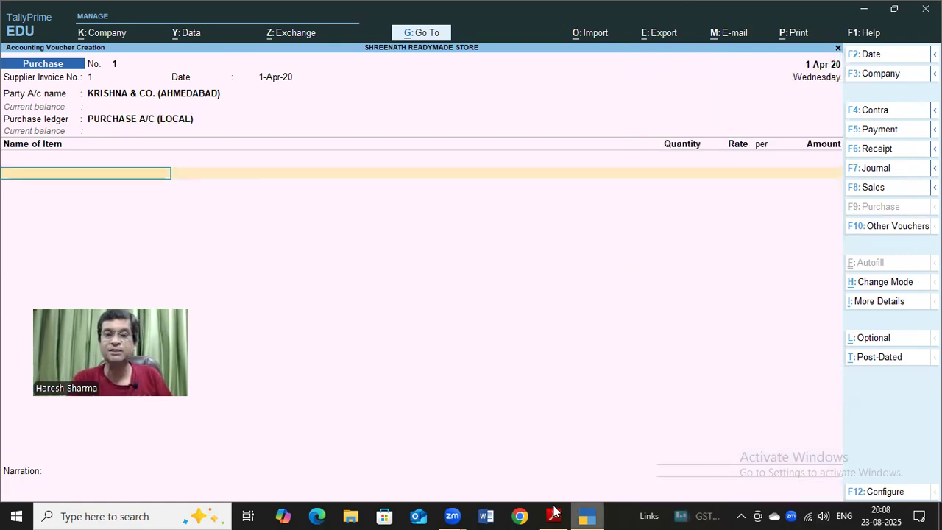
# Check purchase exercise 01 in the Adobe Reader PDF, and in TallyPrime enter BOOT CUT JEANS, 100 PC at a rate of 100, as the only item.
pyautogui.click(553, 516)
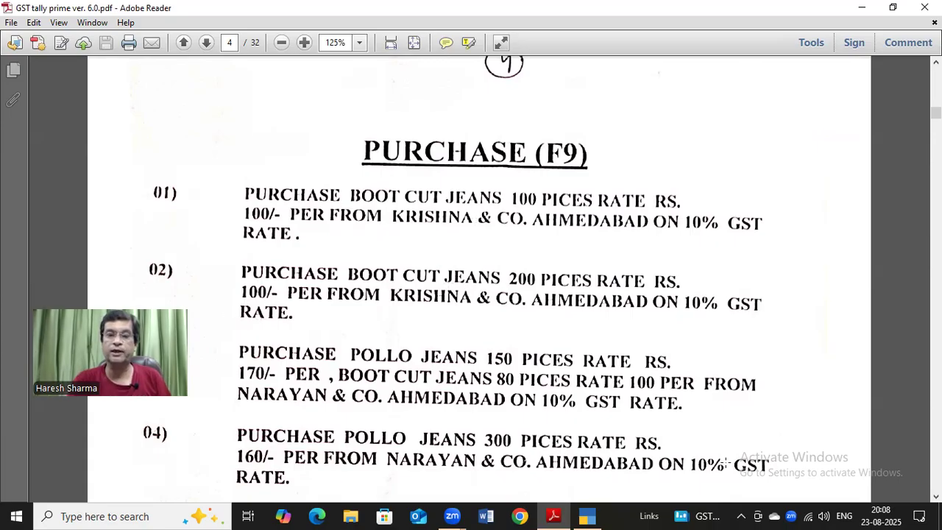
pyautogui.click(586, 513)
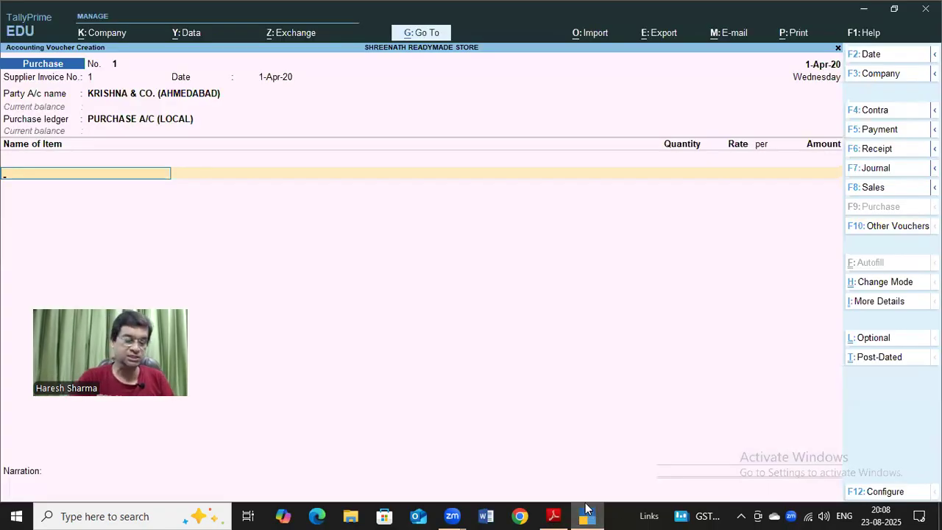
pyautogui.write('BOO')
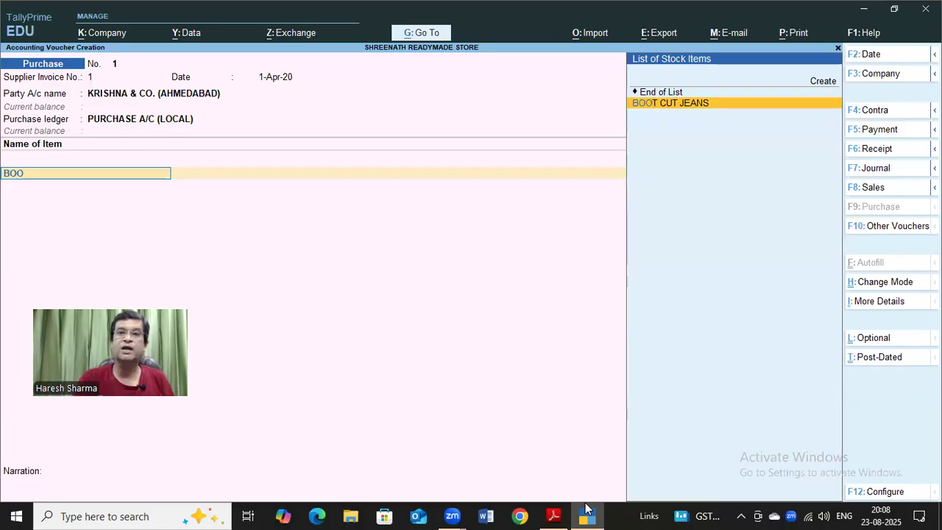
pyautogui.press('Return')
pyautogui.write('100')
pyautogui.press('Return')
pyautogui.write('100')
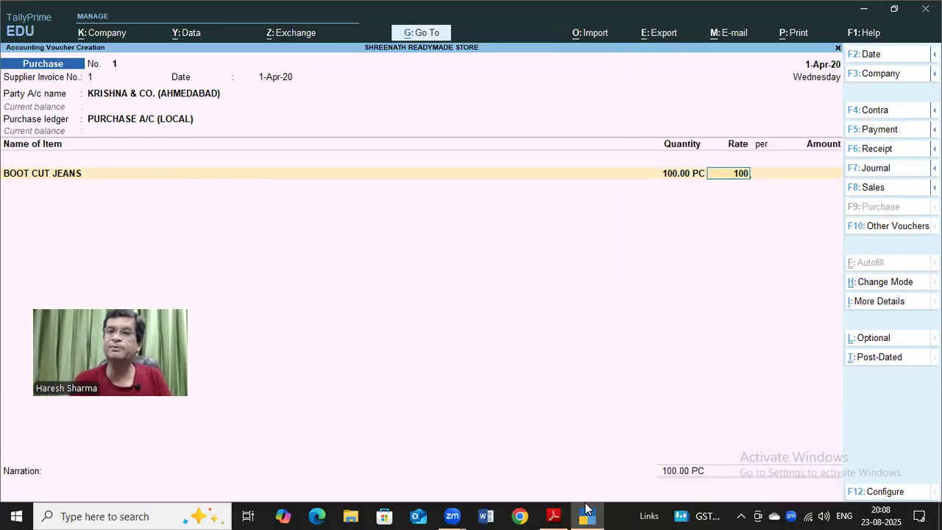
pyautogui.press('Return')
pyautogui.press('Return')
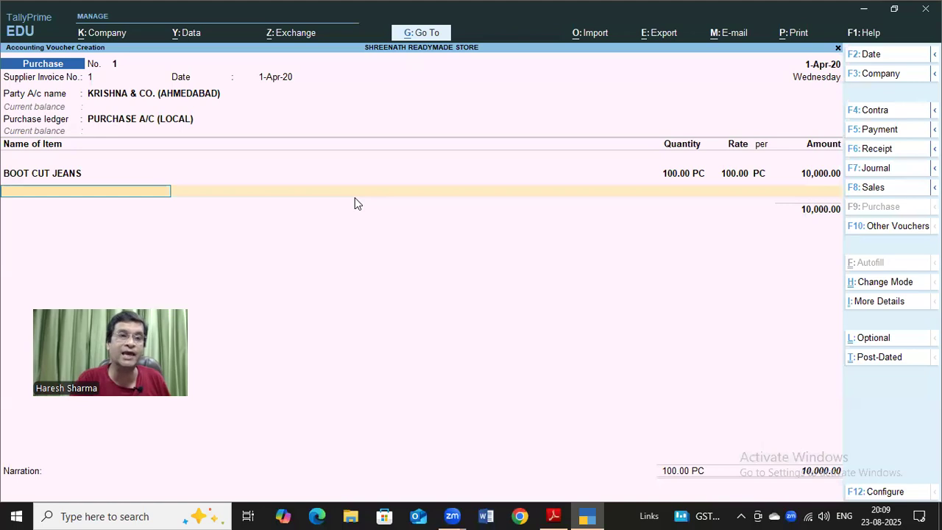
pyautogui.press('Return')
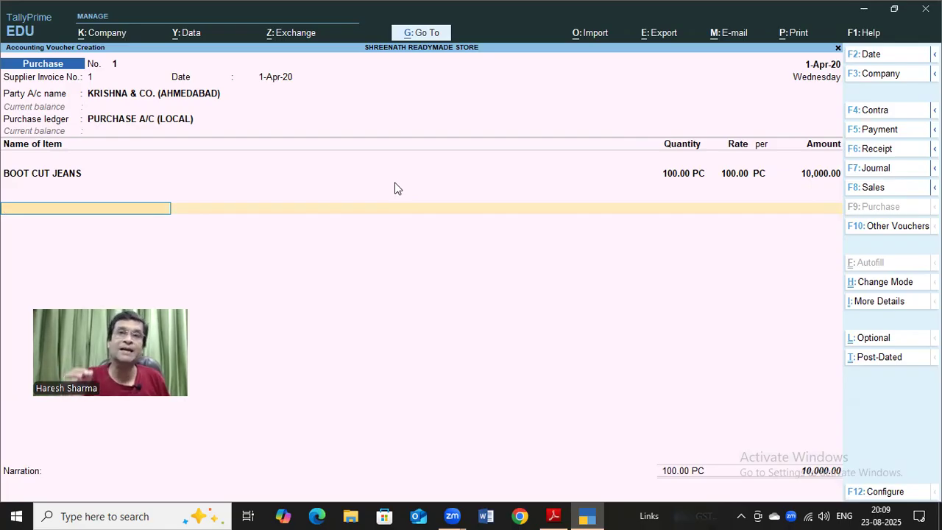
# Add the SGST A/C and CGST A/C tax ledgers below the item, accepting 500.00 for each.
pyautogui.write('SG')
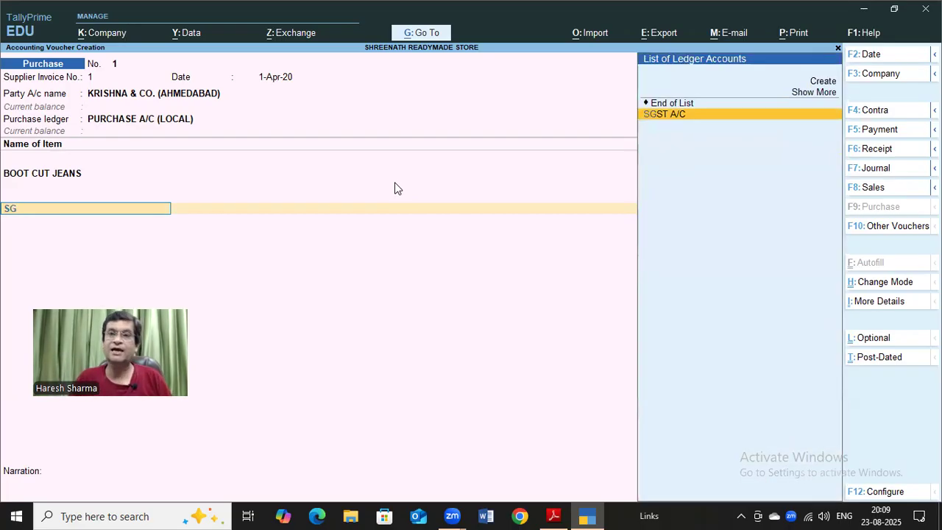
pyautogui.press('Return')
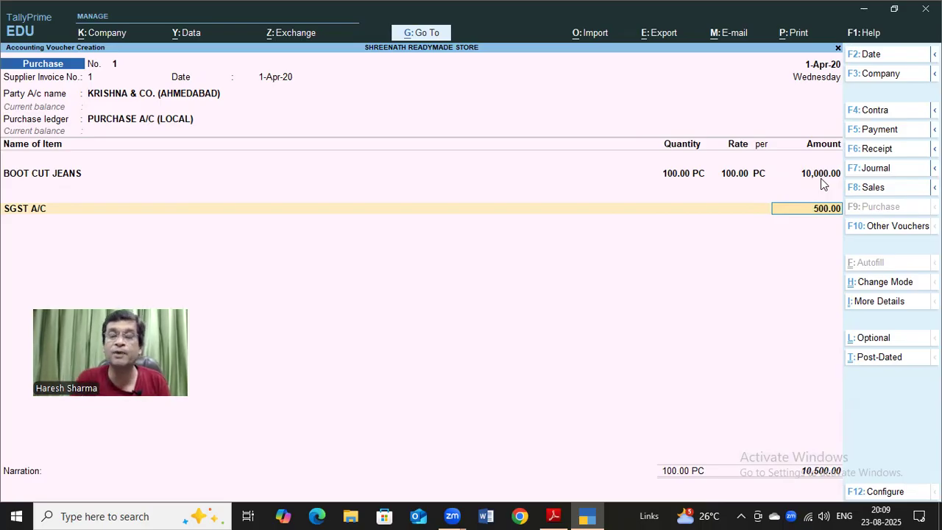
pyautogui.press('Return')
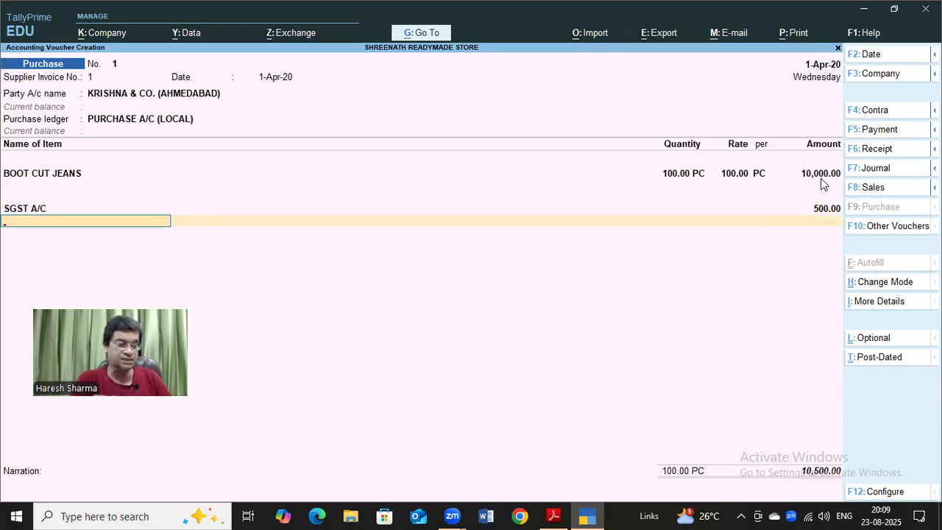
pyautogui.write('cg')
pyautogui.press('Return')
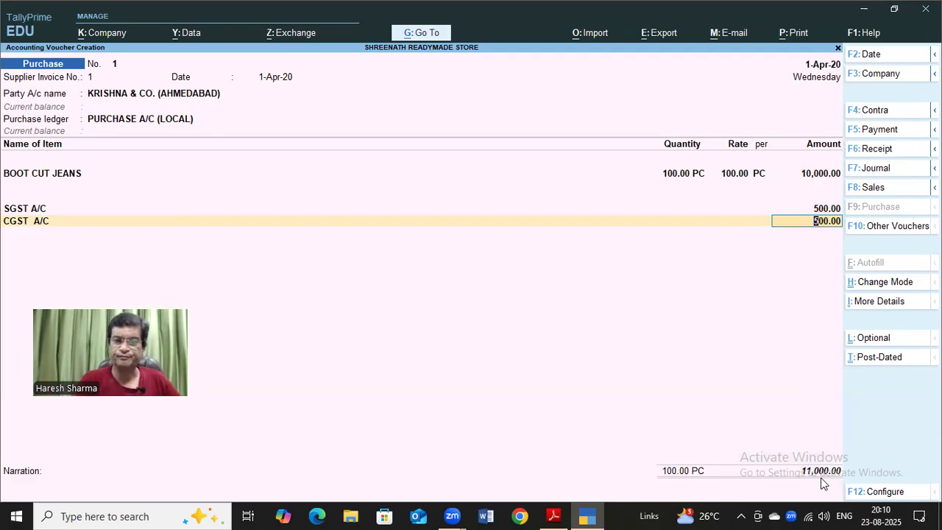
pyautogui.press('Return')
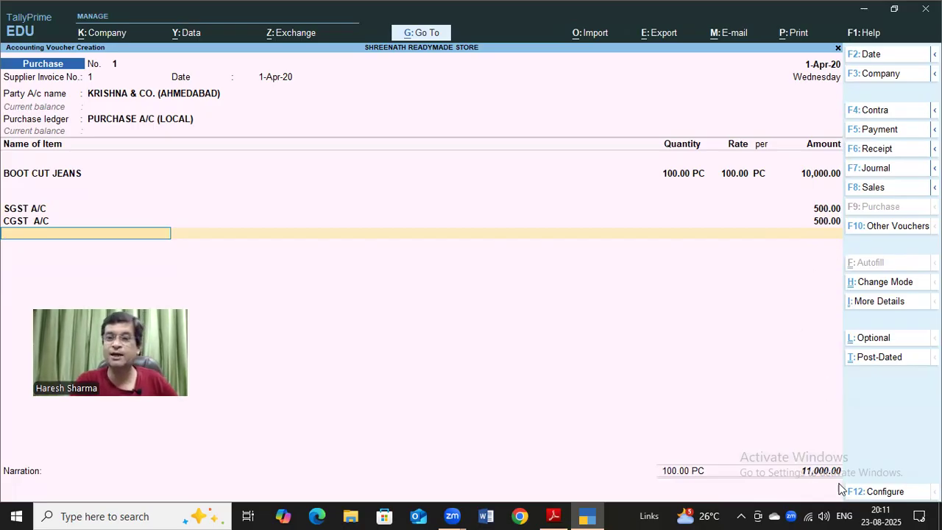
# Complete the voucher without a narration, allocate 11,000.00 Cr to New Ref 1 in the bill-wise details, and save it.
pyautogui.press('Return')
pyautogui.press('Return')
pyautogui.press('Return')
pyautogui.press('Return')
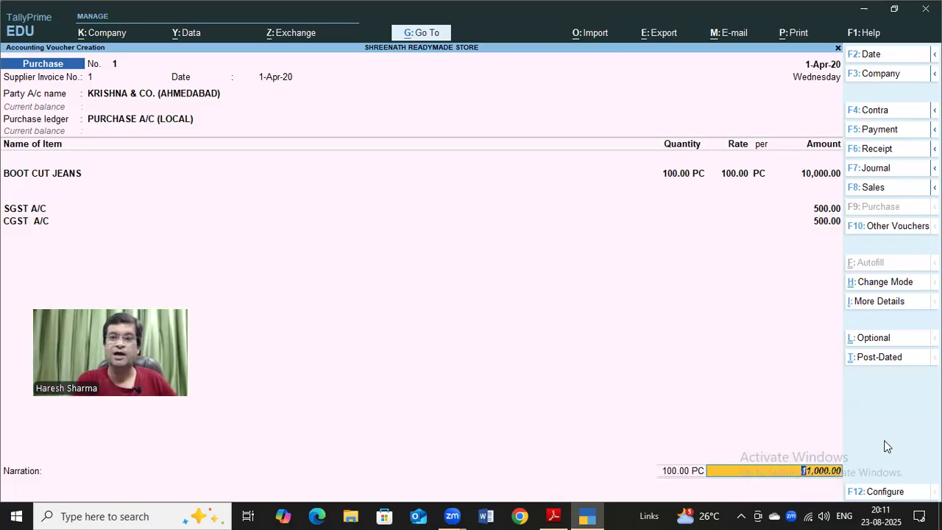
pyautogui.press('Return')
pyautogui.press('Return')
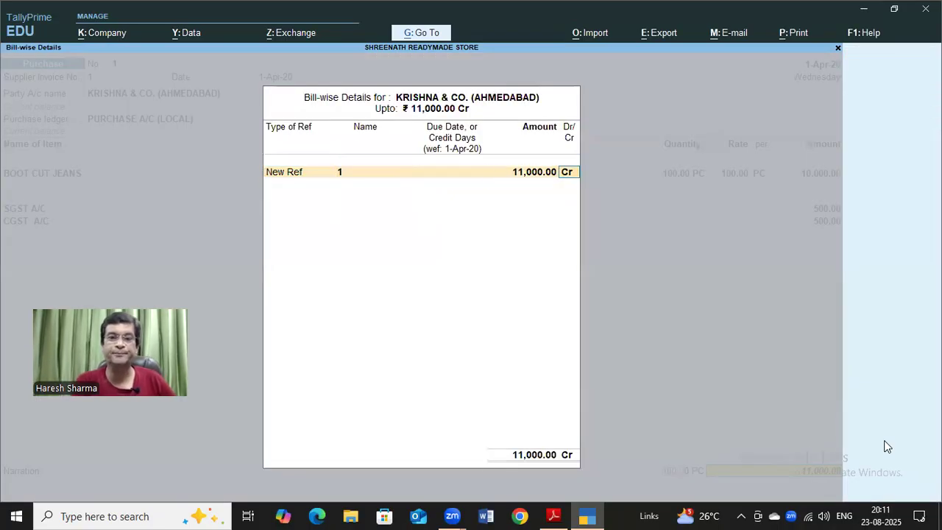
pyautogui.press('Return')
pyautogui.press('Return')
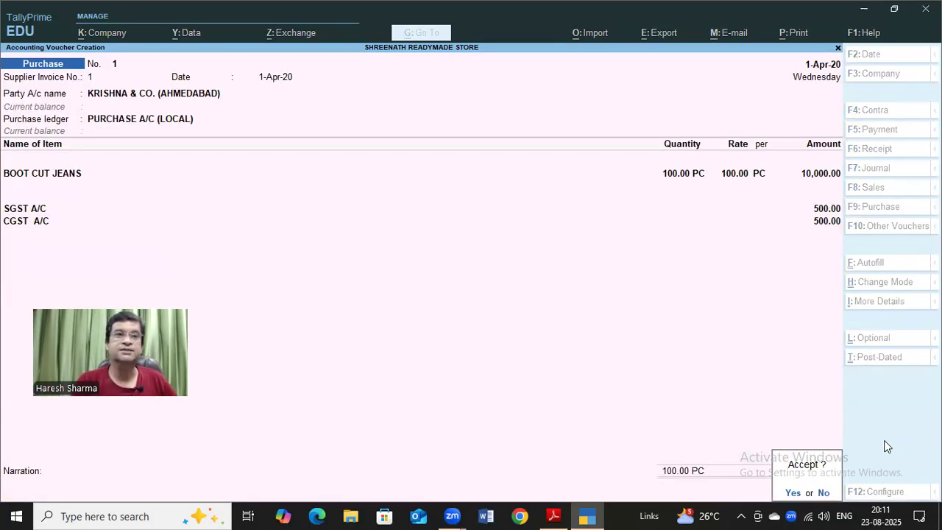
pyautogui.press('Return')
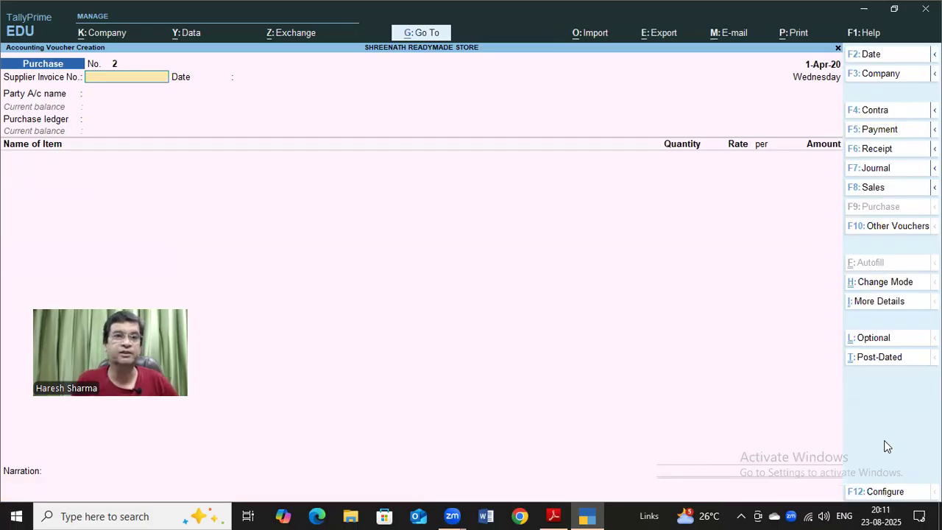
# Review the next purchase exercises in the Adobe Reader PDF, and in TallyPrime set the new voucher's supplier invoice number to 2, dated 1-Apr-20.
pyautogui.click(552, 514)
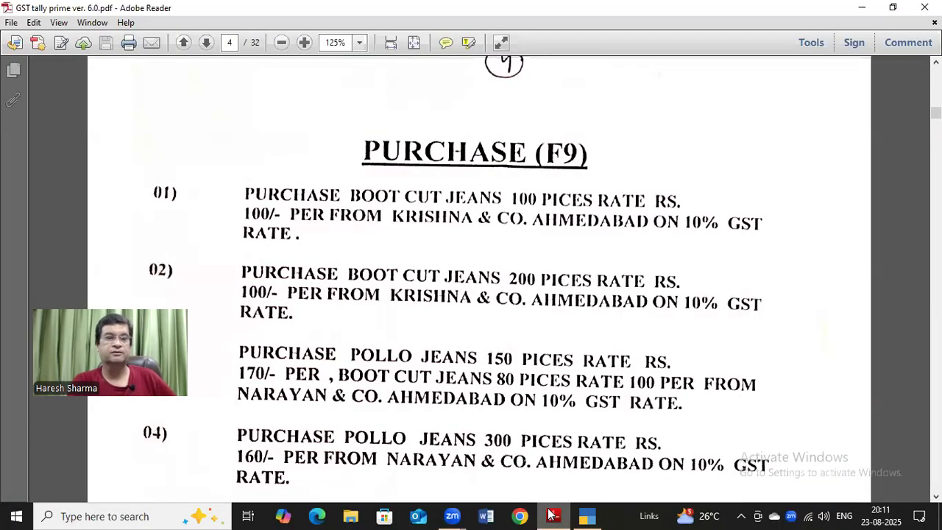
pyautogui.scroll(-5, 525, 482)
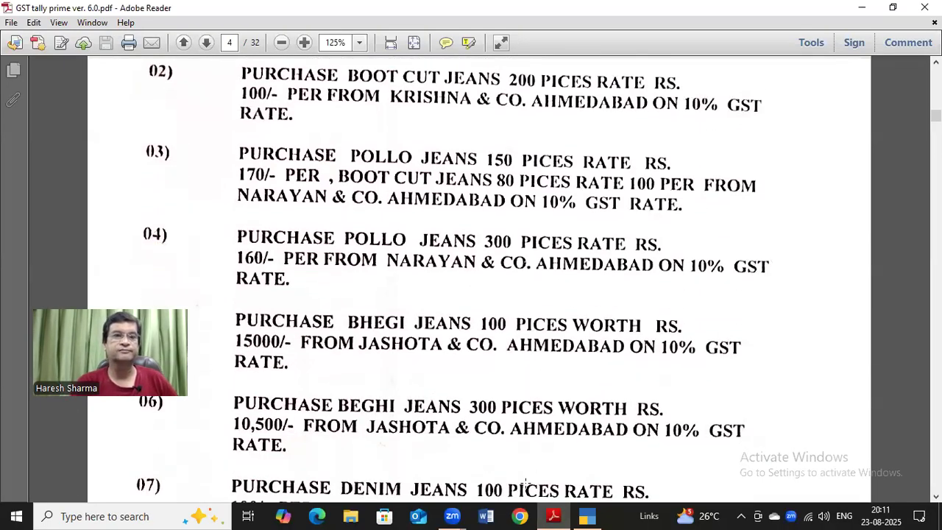
pyautogui.scroll(1, 526, 483)
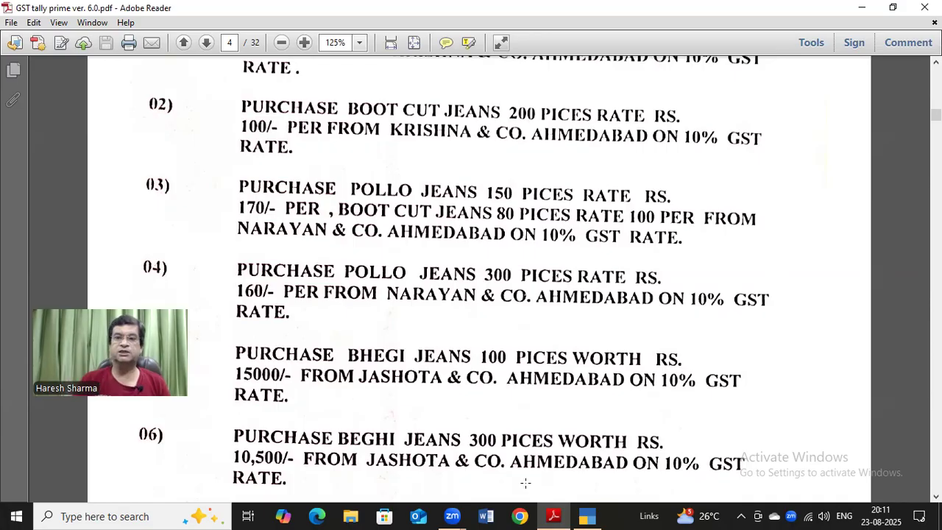
pyautogui.click(586, 515)
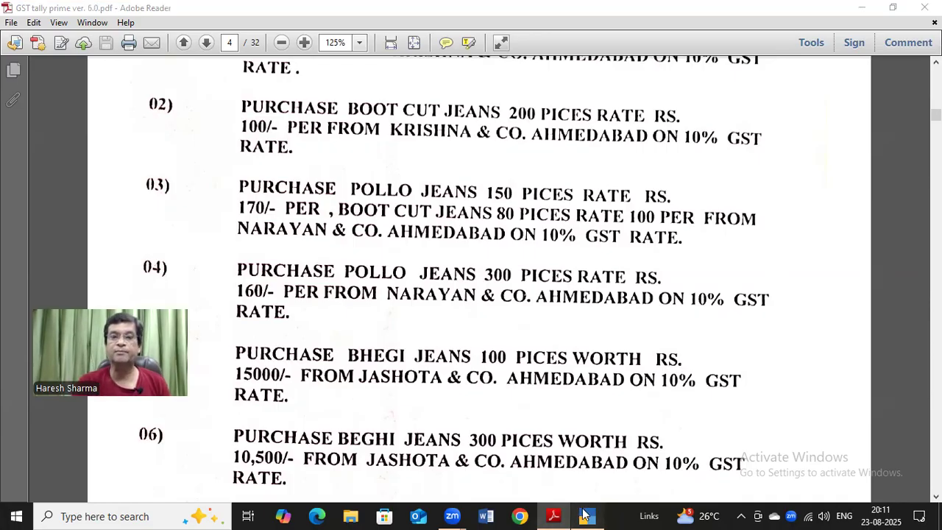
pyautogui.write('2')
pyautogui.press('Return')
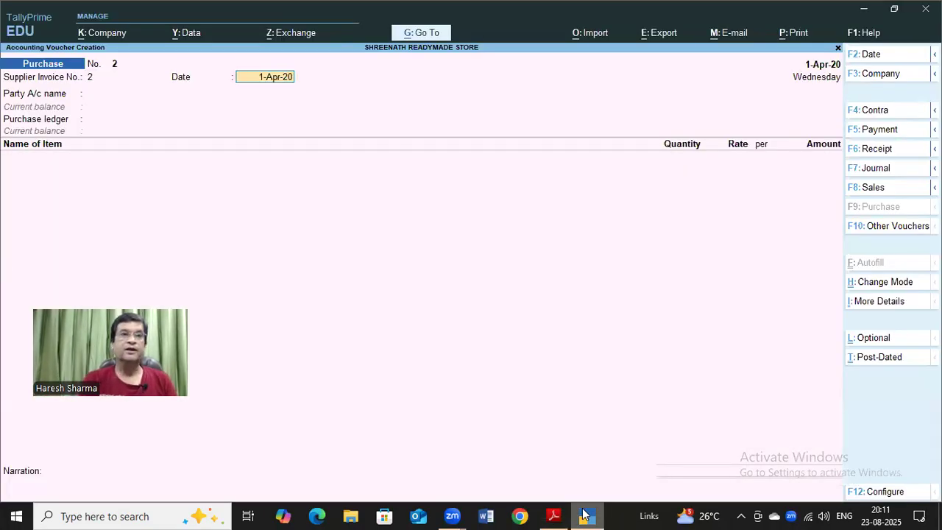
pyautogui.press('Return')
# Create a new party ledger named NAYAN & CO. (AHMEDABAD) from within the second purchase voucher, leaving the alias blank.
pyautogui.hotkey('alt', 'c')
pyautogui.write('NAYAN  &')
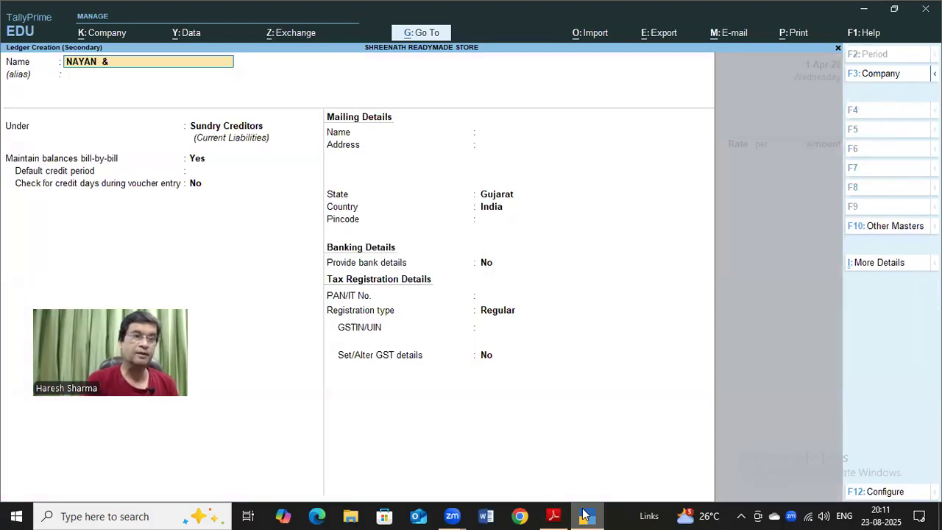
pyautogui.write(' CO')
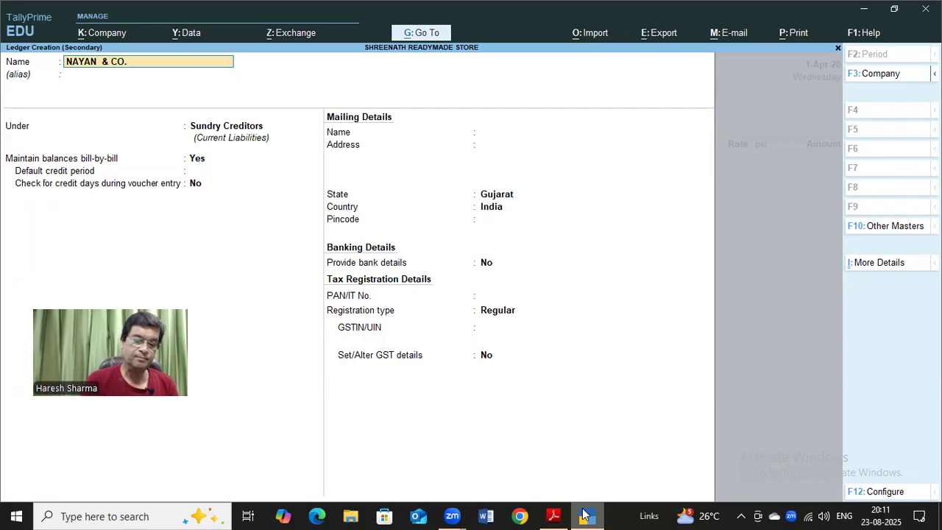
pyautogui.write('. (AHME')
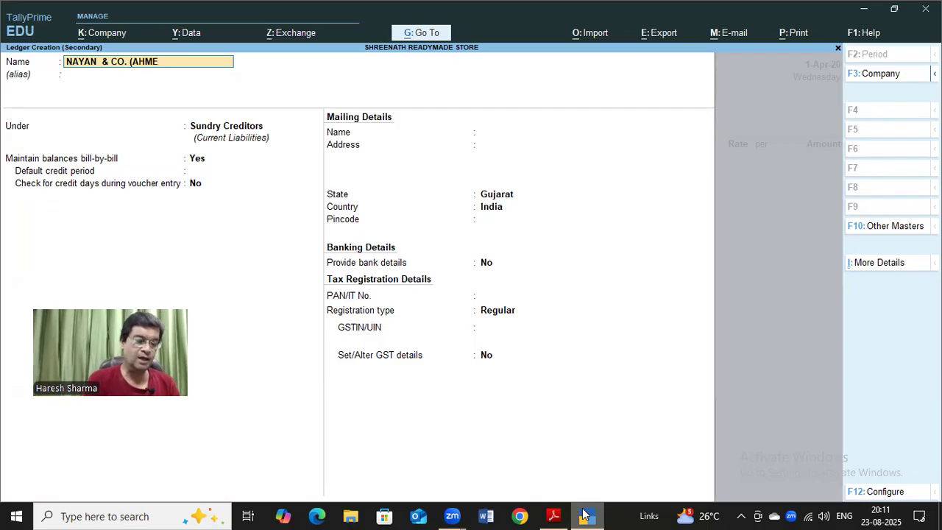
pyautogui.write('DABAD)')
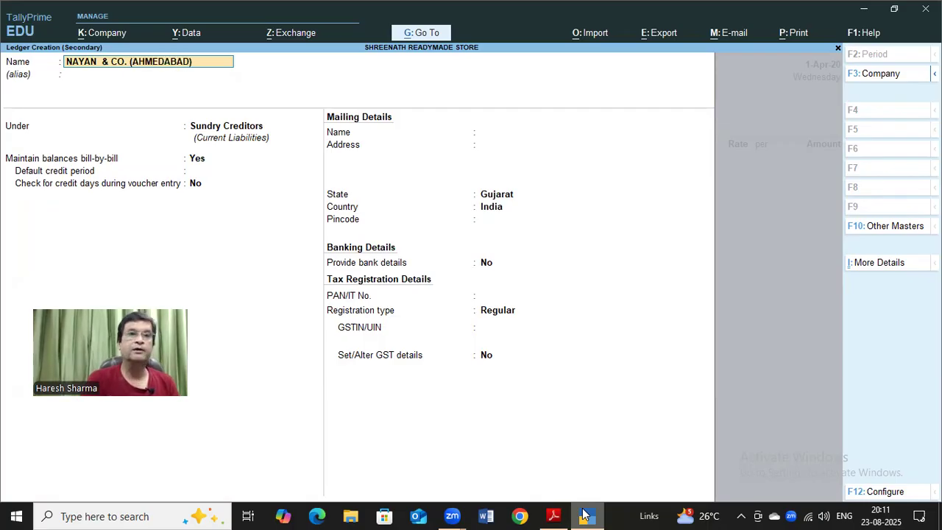
pyautogui.press('Return')
pyautogui.press('Return')
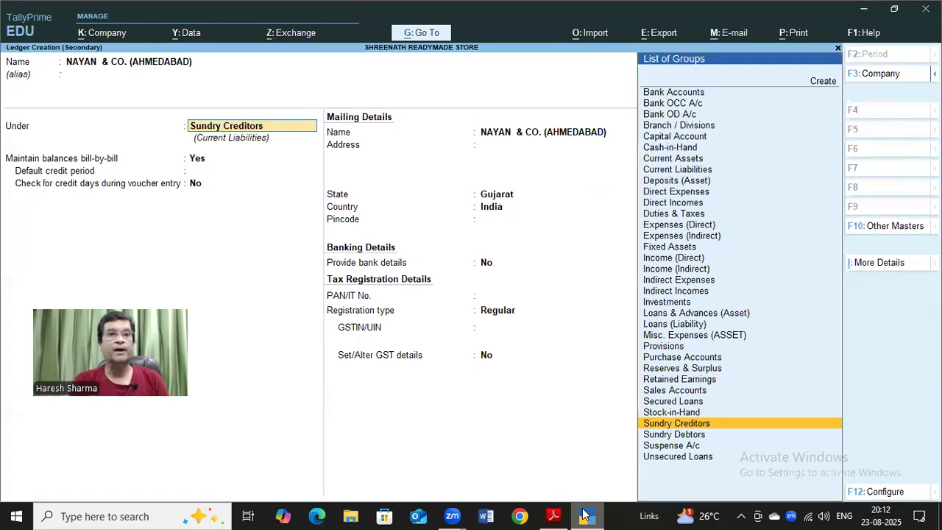
# Keep the new ledger under Sundry Creditors with bill-by-bill balances on, a blank credit period, and the ledger name as mailing name.
pyautogui.press('Return')
pyautogui.press('Return')
pyautogui.press('Return')
pyautogui.press('Return')
pyautogui.press('Return')
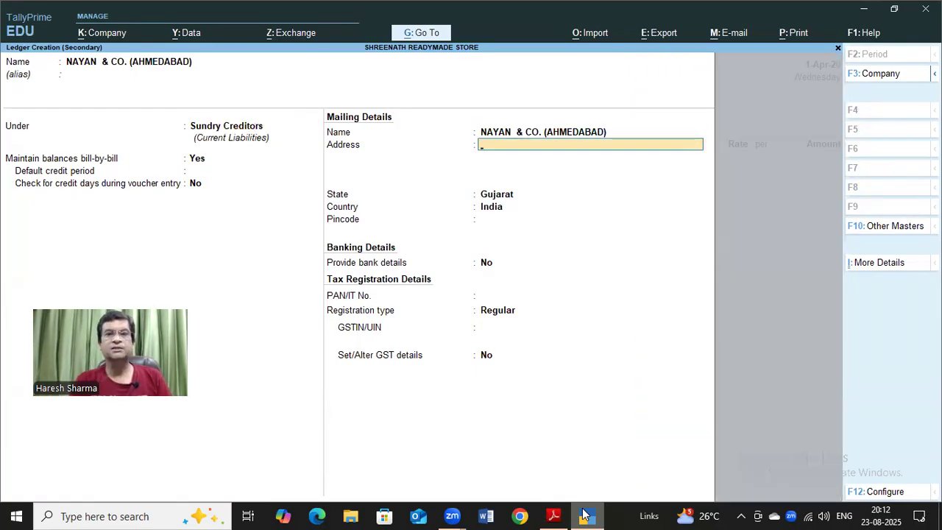
# Fill in the supplier ledger's street address and pincode, keeping Gujarat as the state.
pyautogui.write('SHO')
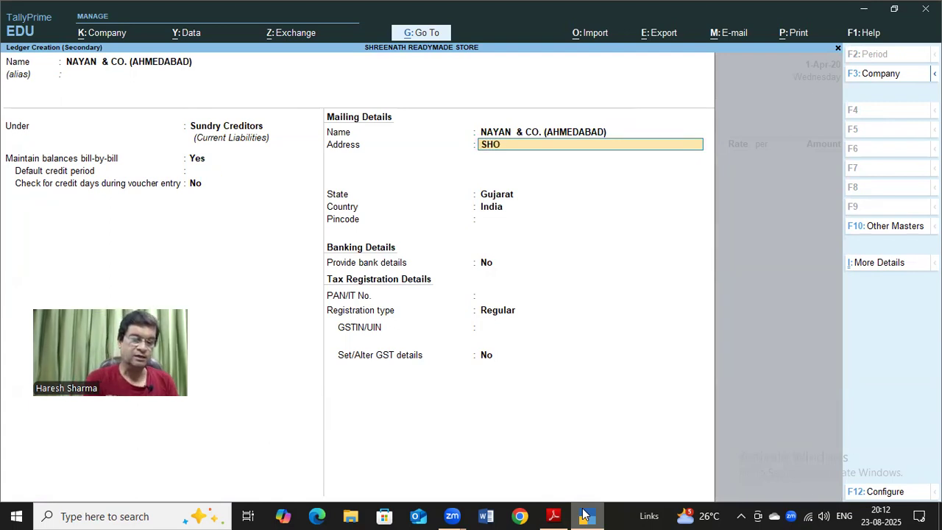
pyautogui.write('P NO 26')
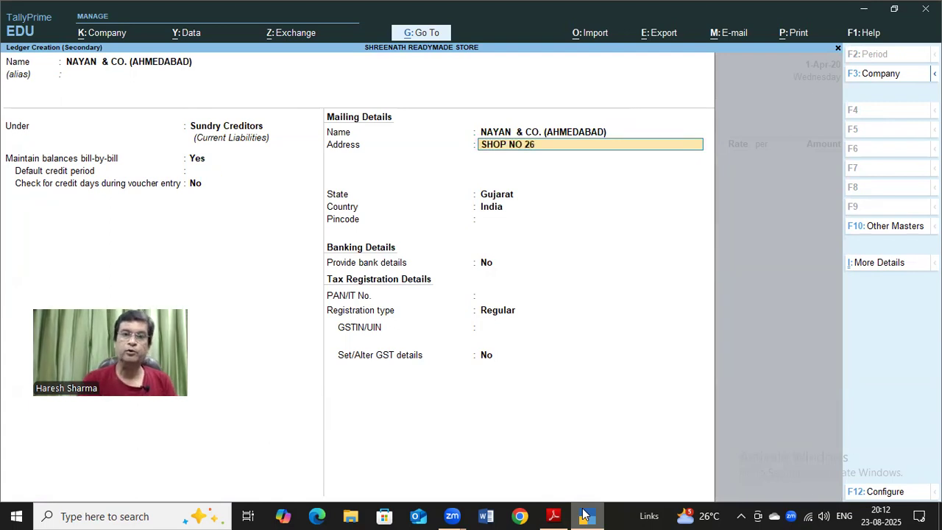
pyautogui.press('Return')
pyautogui.write('SARDARNAGAR')
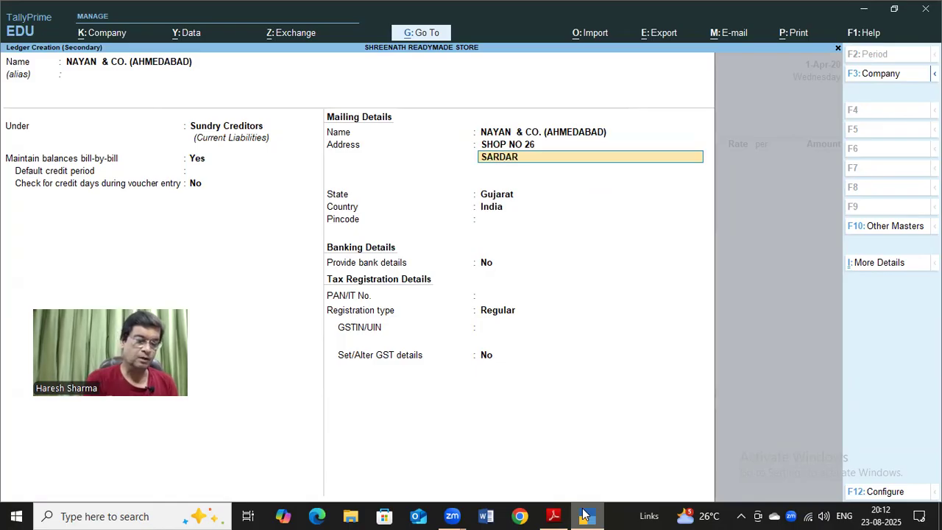
pyautogui.press('Return')
pyautogui.write('AHMEDABAD')
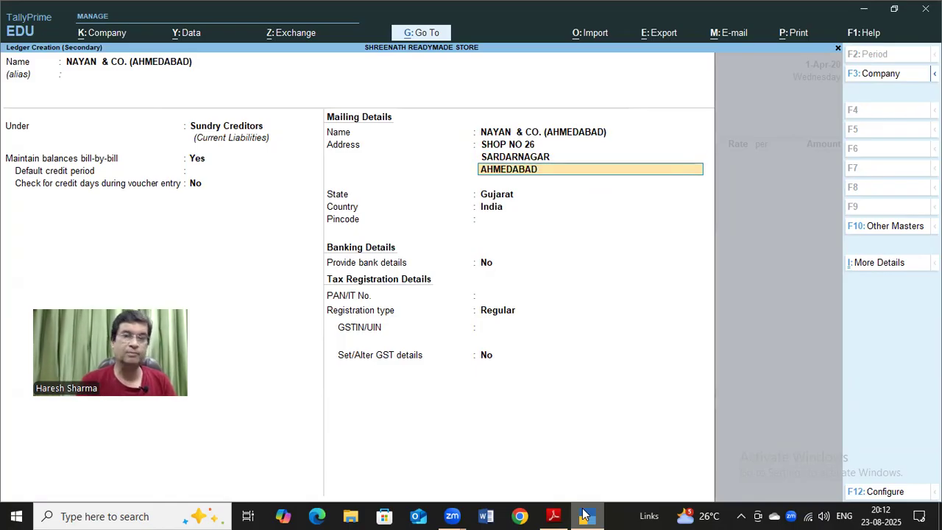
pyautogui.press('Return')
pyautogui.press('Return')
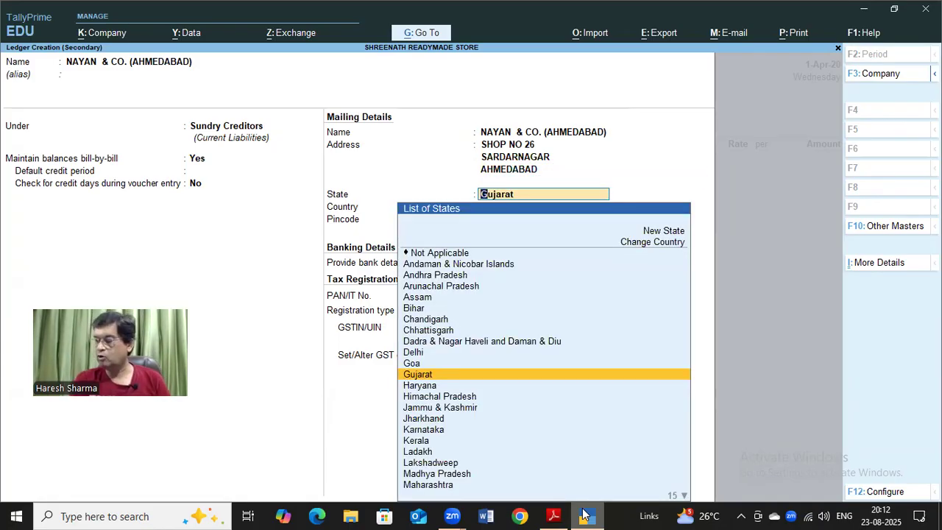
pyautogui.press('Return')
pyautogui.write('382340')
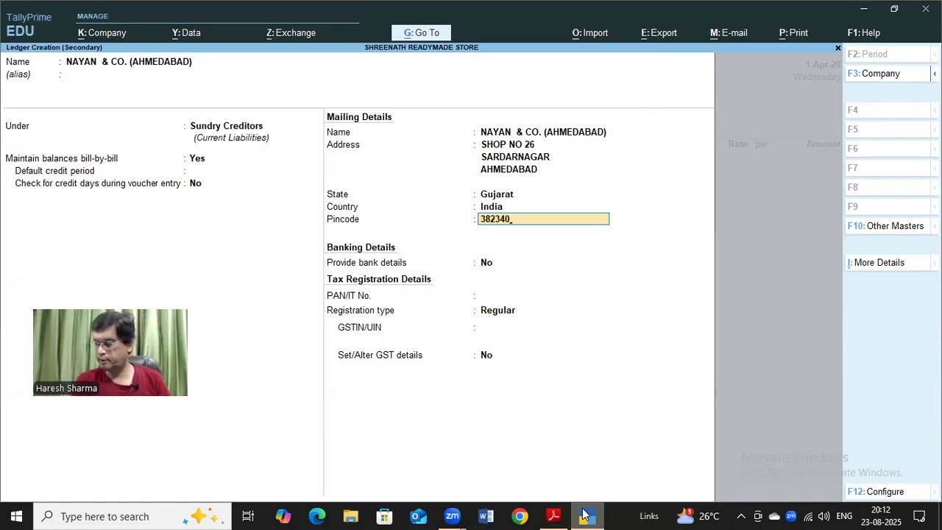
pyautogui.press('Return')
# Keep bank details at No, enter the supplier's PAN and GSTIN with Regular registration, and save the ledger.
pyautogui.press('Return')
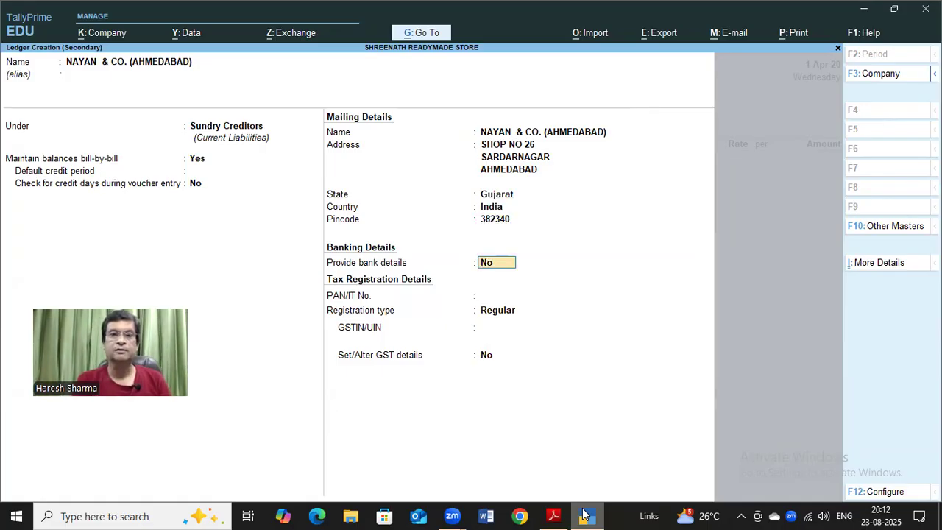
pyautogui.write('21415')
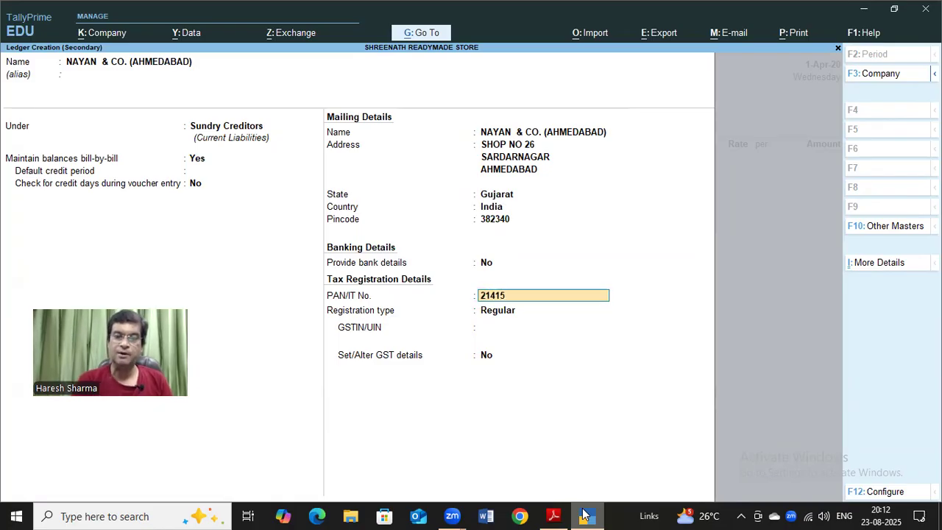
pyautogui.press('Return')
pyautogui.press('Return')
pyautogui.write('21541144')
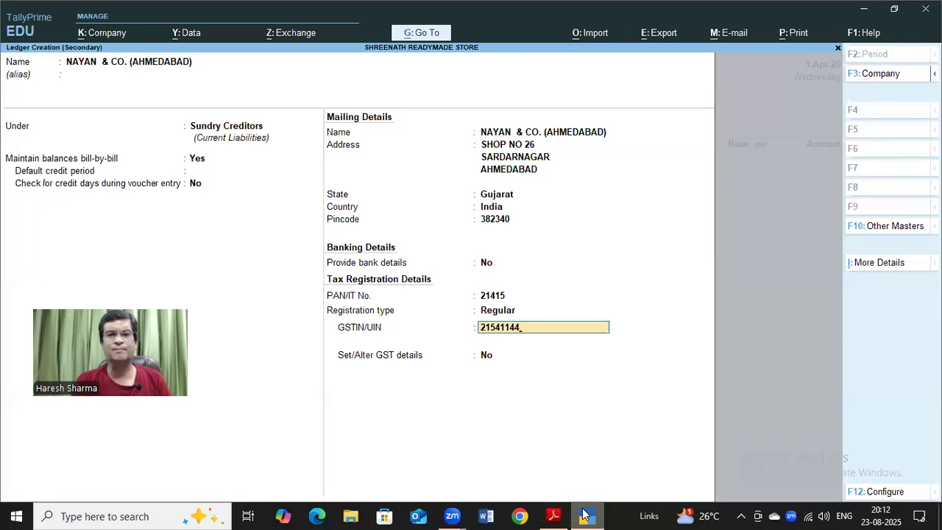
pyautogui.press('Return')
pyautogui.press('Return')
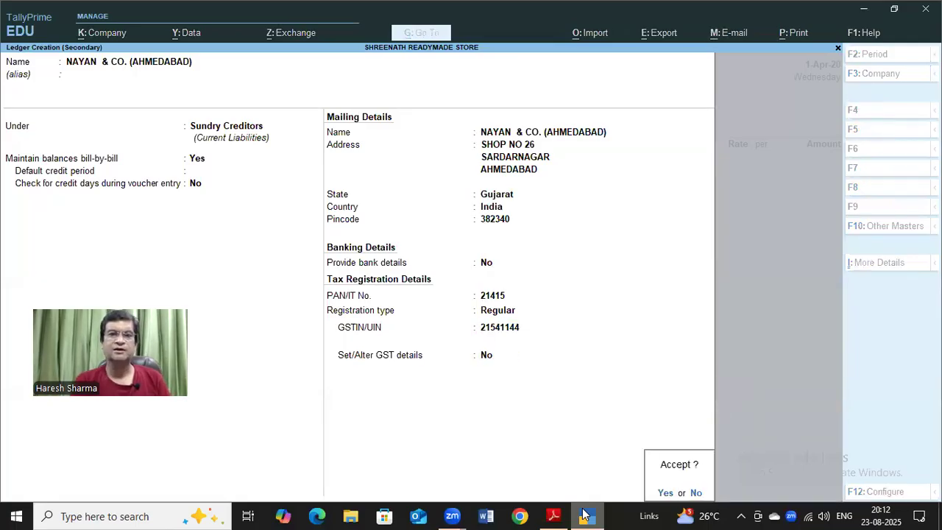
pyautogui.press('Return')
# Leave the second voucher's receipt details blank and accept the default party details for NAYAN & CO. (AHMEDABAD).
pyautogui.press('Return')
pyautogui.press('Return')
pyautogui.press('Return')
pyautogui.press('Return')
pyautogui.press('Return')
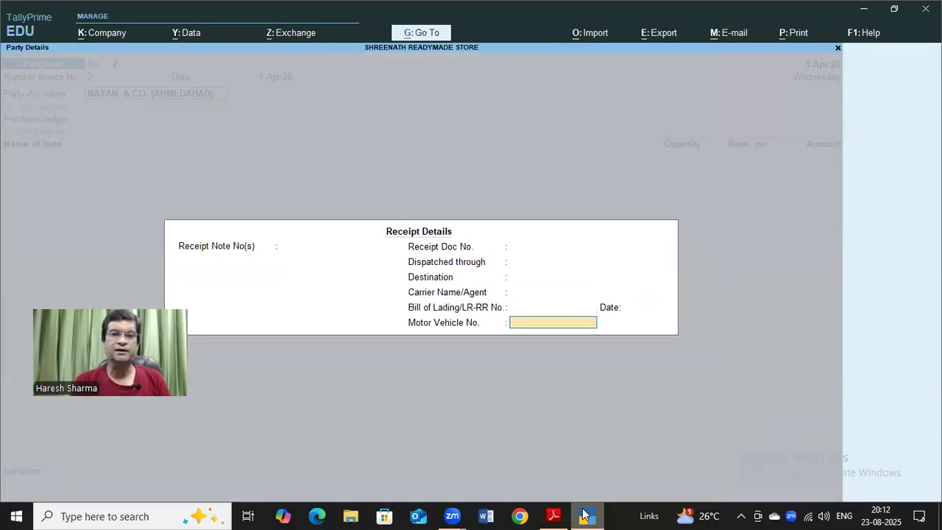
pyautogui.press('Return')
pyautogui.press('Return')
pyautogui.press('Return')
pyautogui.press('Return')
pyautogui.press('Return')
pyautogui.press('Return')
pyautogui.press('Return')
pyautogui.press('Return')
pyautogui.press('Return')
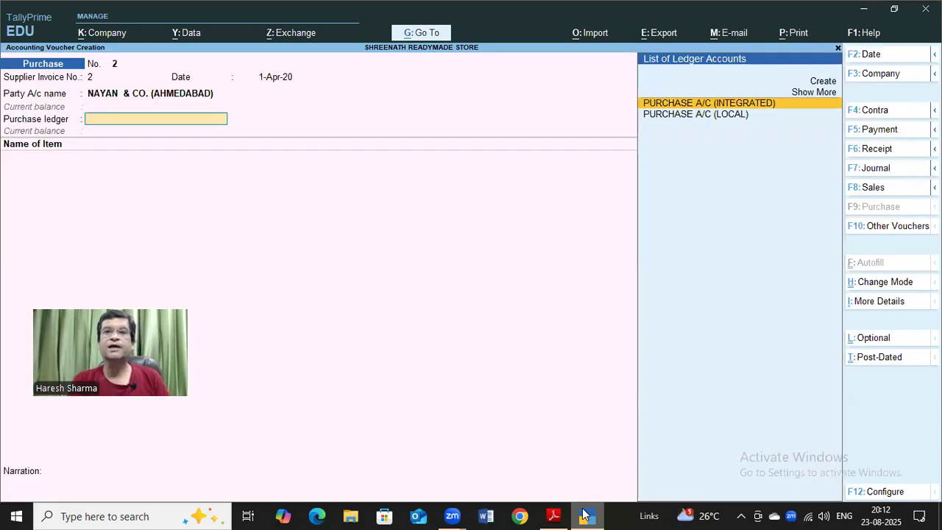
# Choose PURCHASE A/C (LOCAL) as the purchase ledger and add 150 PC of POLLO JEANS at a rate of 170.
pyautogui.press('Down')
pyautogui.press('Return')
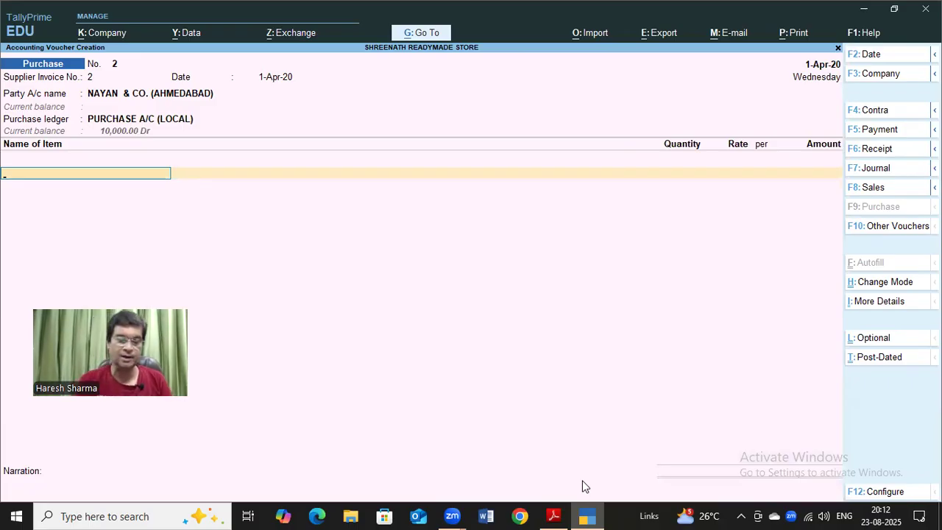
pyautogui.write('PO')
pyautogui.press('Return')
pyautogui.write('150')
pyautogui.press('Return')
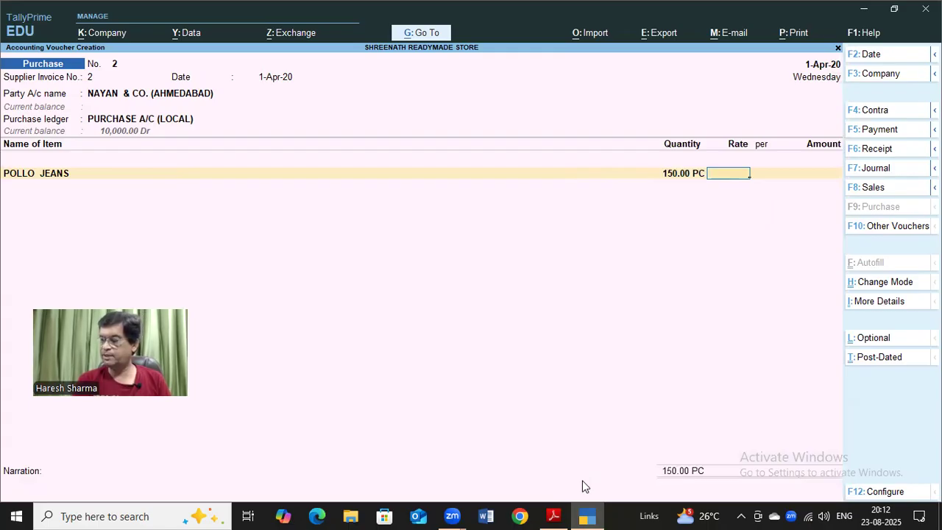
pyautogui.write('170')
pyautogui.press('Return')
pyautogui.press('Return')
pyautogui.press('Return')
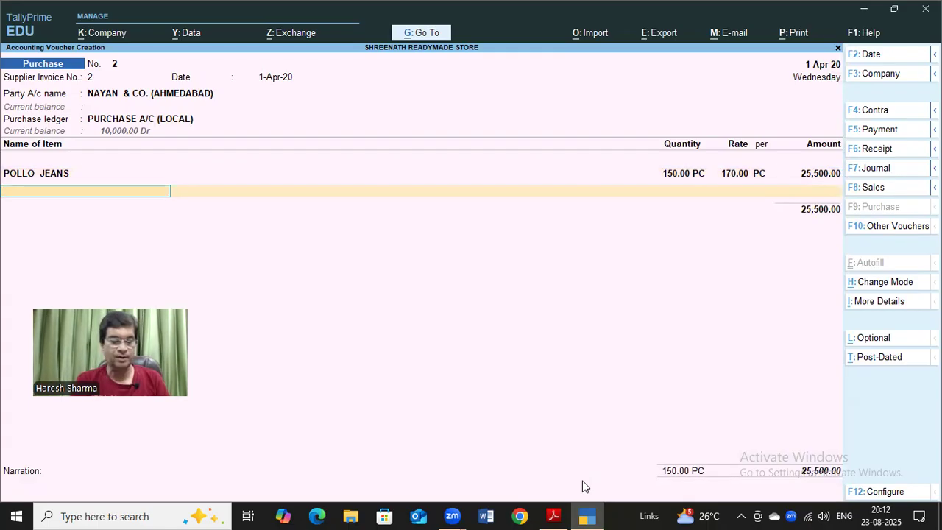
# Add 80 PC of BOOT CUT JEANS at a rate of 100 as the second item.
pyautogui.write('BOOT')
pyautogui.press('Return')
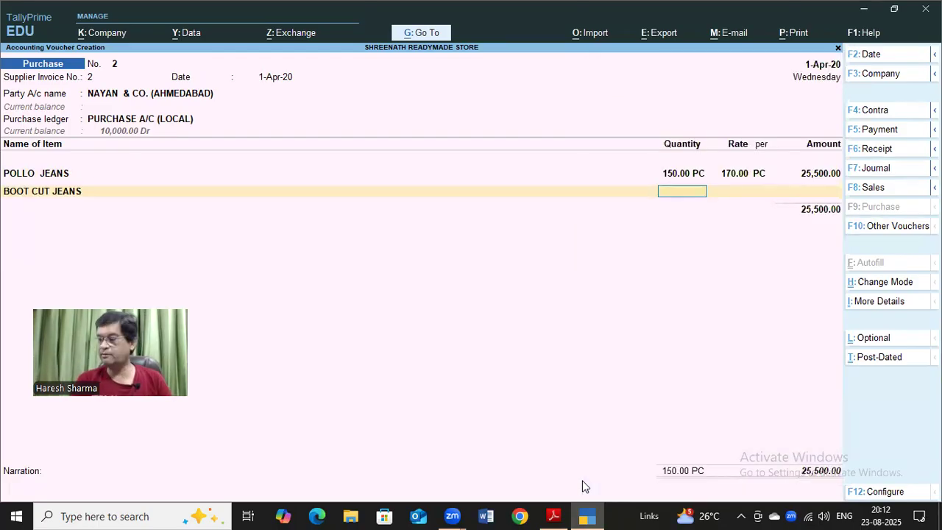
pyautogui.write('80')
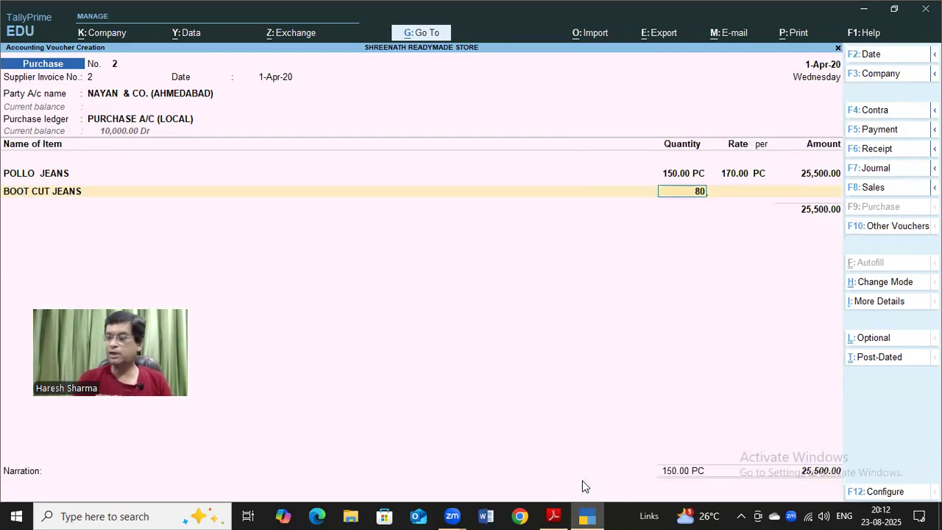
pyautogui.press('Return')
pyautogui.press('BackSpace')
pyautogui.write('100')
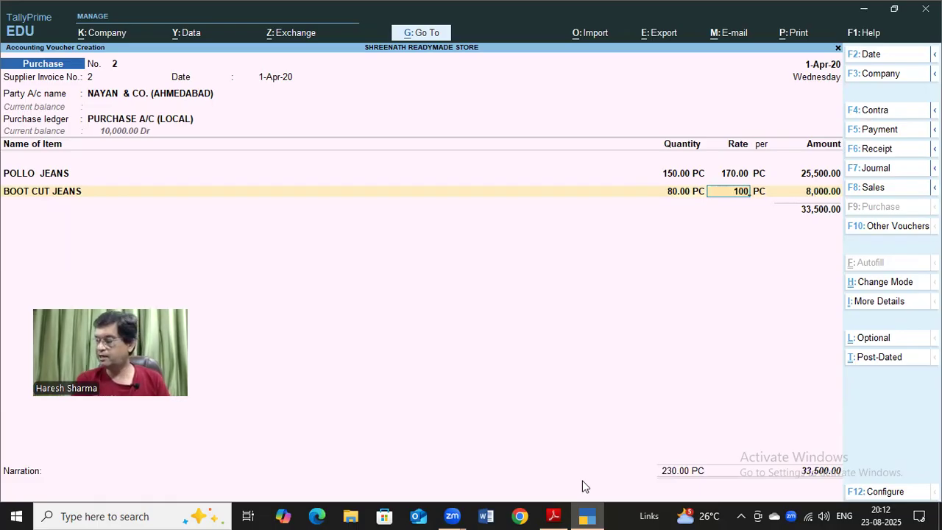
pyautogui.press('Return')
pyautogui.press('Return')
pyautogui.press('Return')
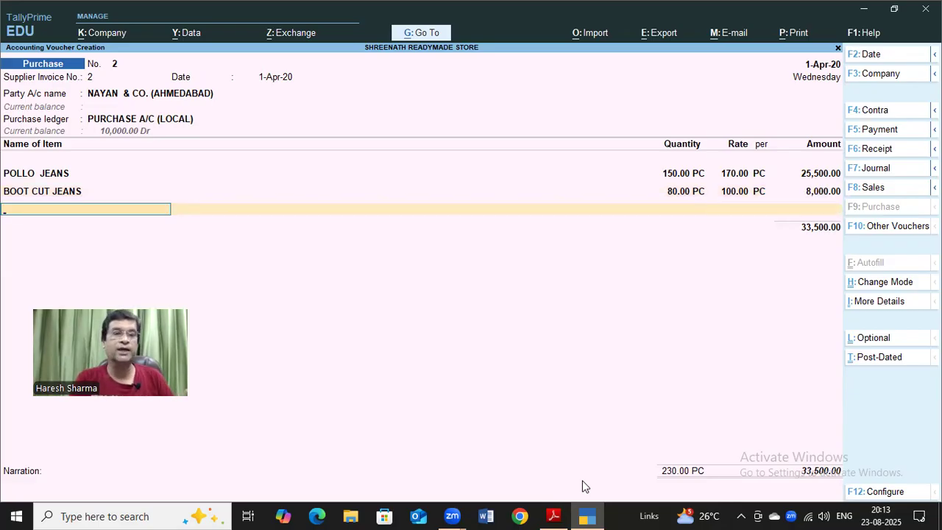
# End the item list and add SGST A/C and CGST A/C with their calculated amounts to the voucher.
pyautogui.press('Return')
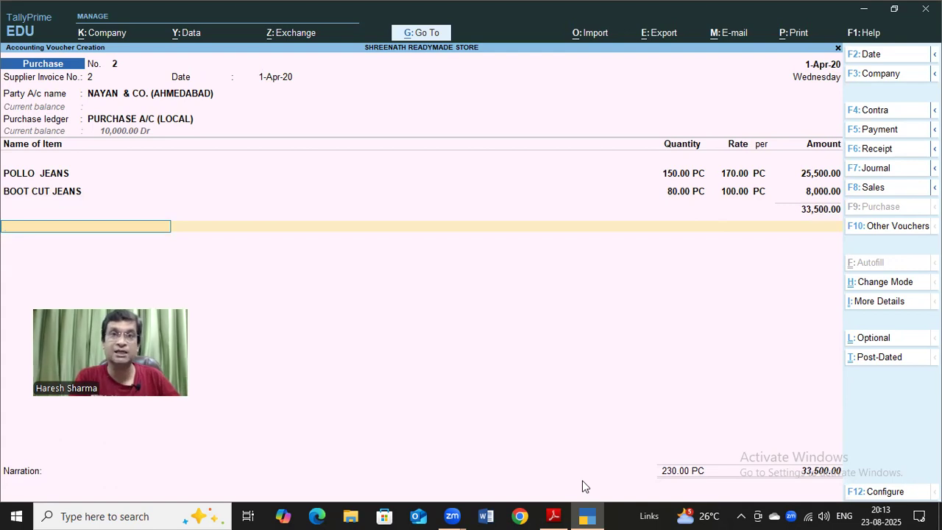
pyautogui.write('SG')
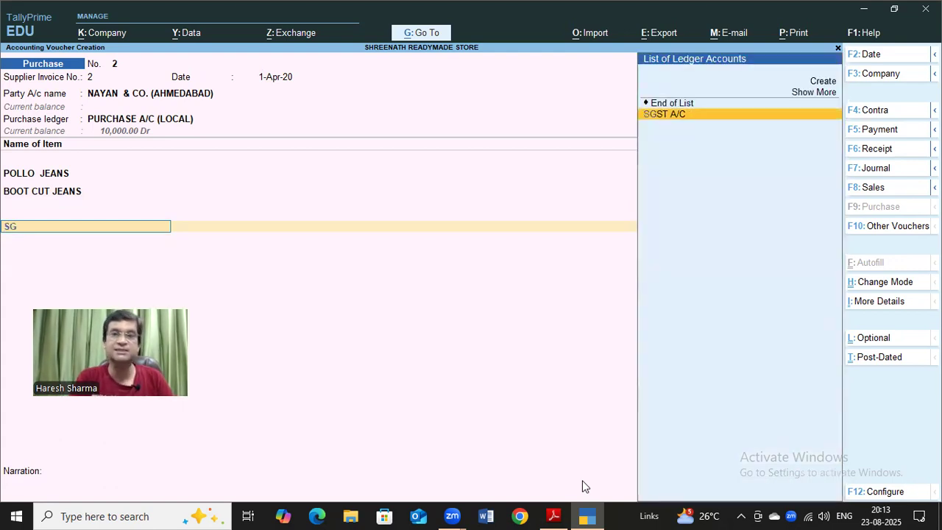
pyautogui.press('Return')
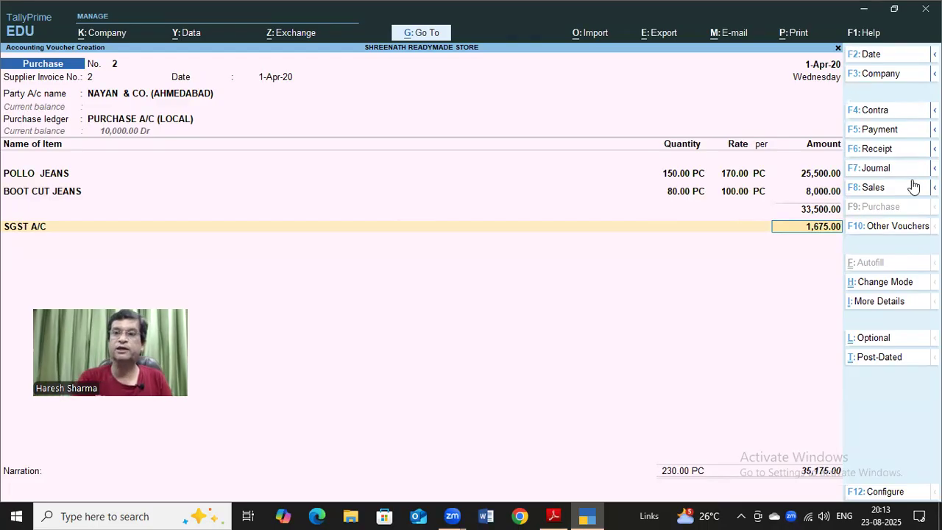
pyautogui.press('Return')
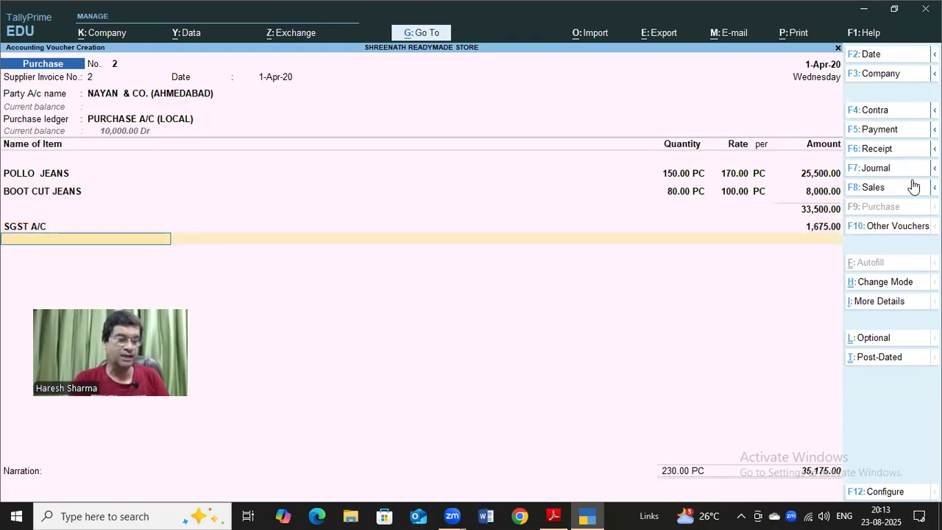
pyautogui.write('CG')
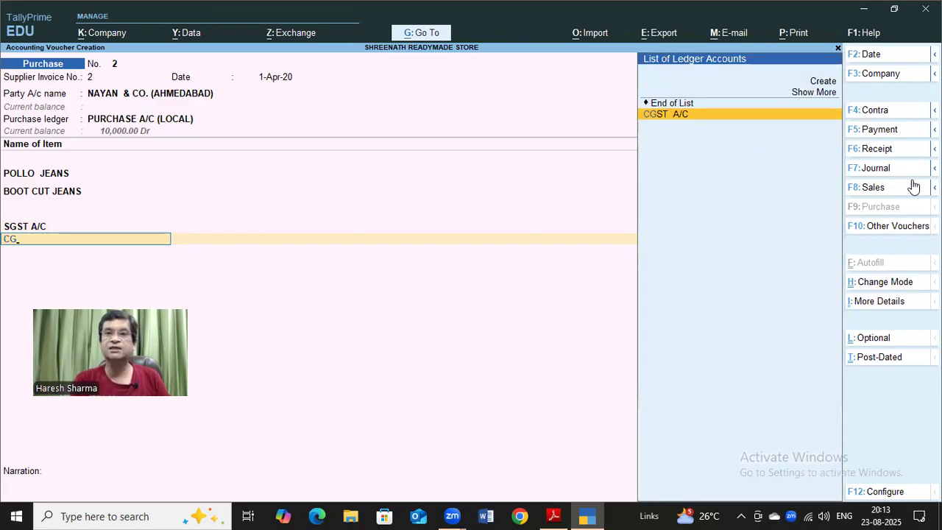
pyautogui.press('Return')
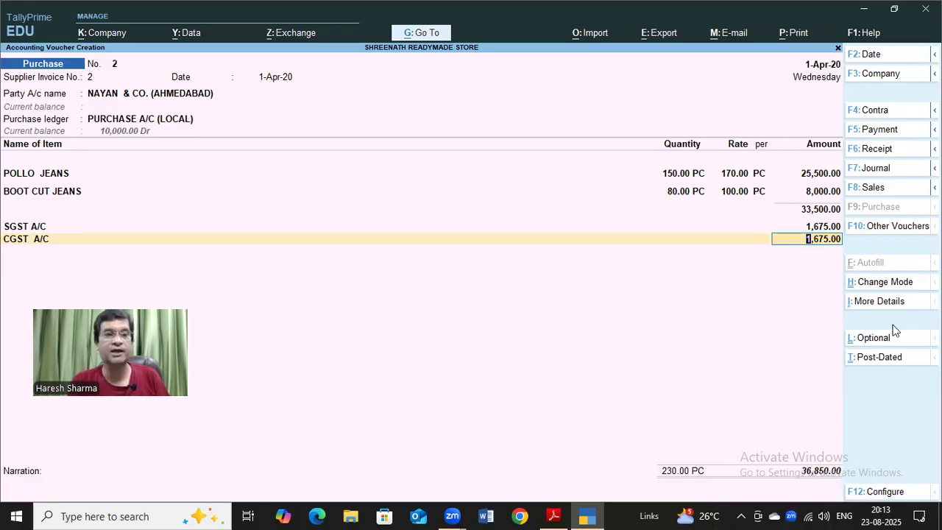
pyautogui.press('Return')
pyautogui.press('Return')
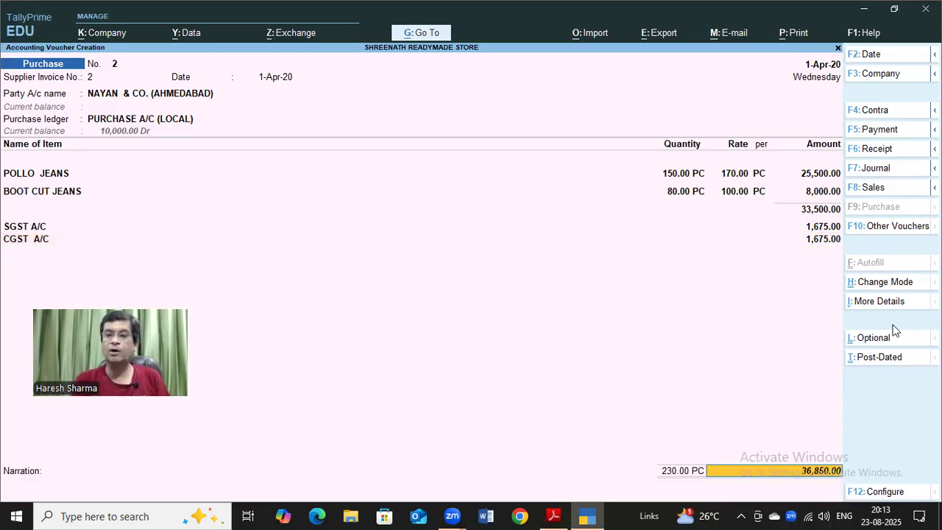
# Leave the second purchase voucher's narration blank, accept the default bill-wise allocation, and save the voucher.
pyautogui.press('Return')
pyautogui.press('Return')
pyautogui.press('Return')
pyautogui.press('Return')
pyautogui.press('Return')
pyautogui.press('Return')
pyautogui.press('Return')
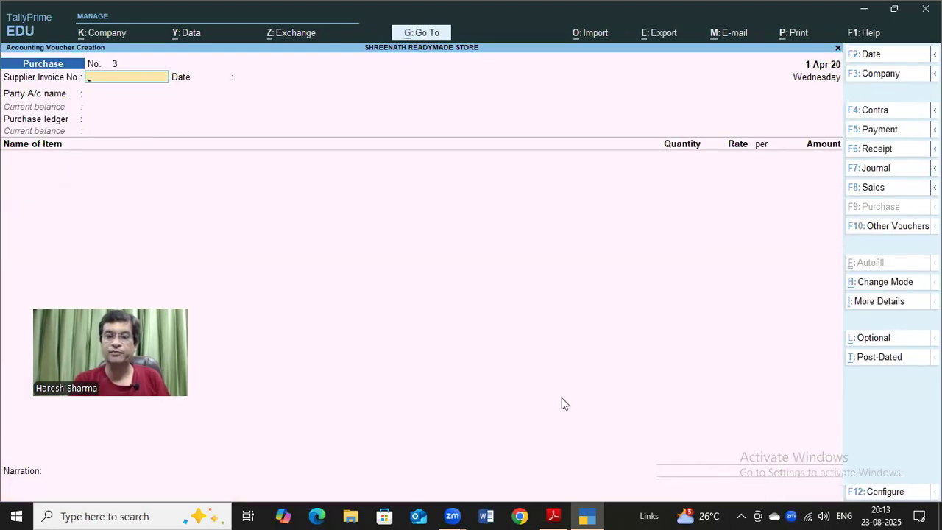
# Review exercises 04 to 08 in the Adobe Reader PDF, and in TallyPrime set the new voucher's supplier invoice number to 3, dated 1-Apr-20.
pyautogui.click(553, 515)
pyautogui.scroll(-3, 287, 324)
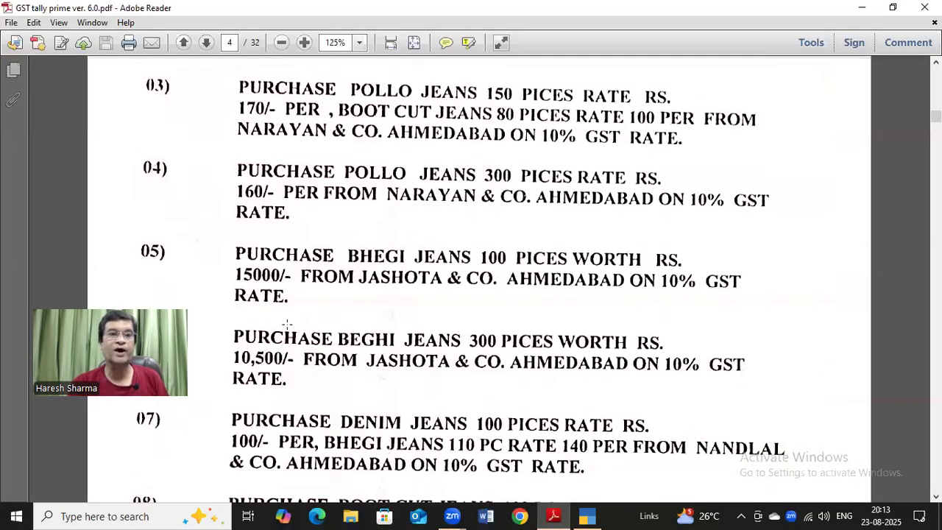
pyautogui.scroll(-1, 287, 324)
pyautogui.scroll(-1, 287, 325)
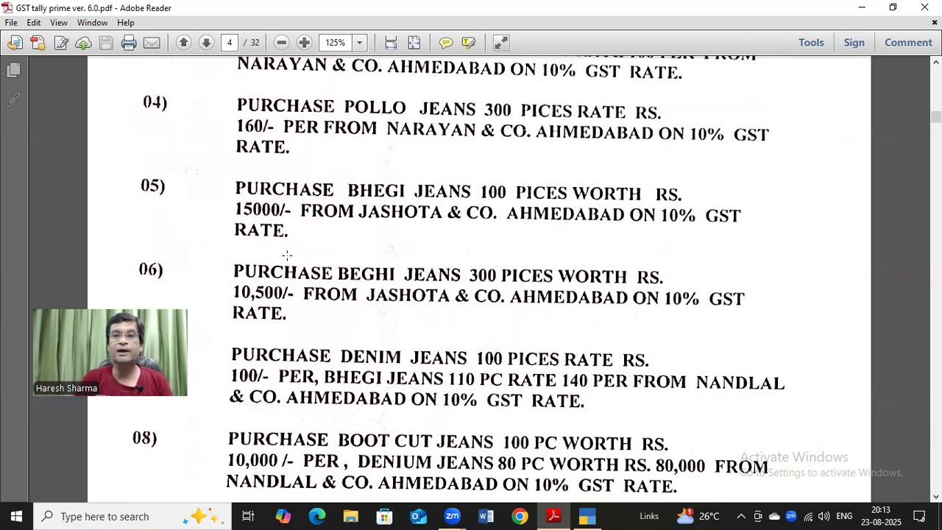
pyautogui.click(588, 516)
pyautogui.write('3')
pyautogui.press('Return')
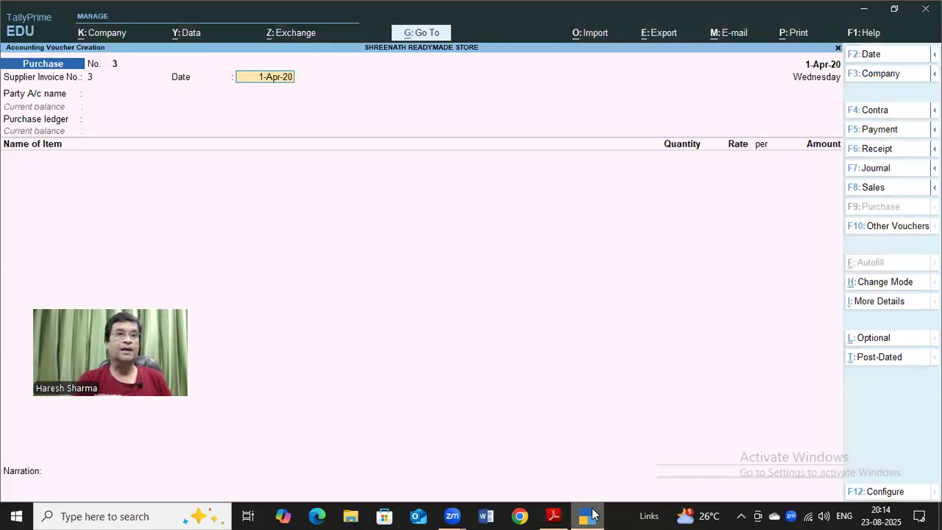
pyautogui.press('Return')
# Create a party ledger named JASHODA & CO. (AHMEDABAD) under Sundry Creditors with bill-by-bill balances on and a blank alias and credit period.
pyautogui.hotkey('alt', 'c')
pyautogui.write('JASHODA & CO. (AHME')
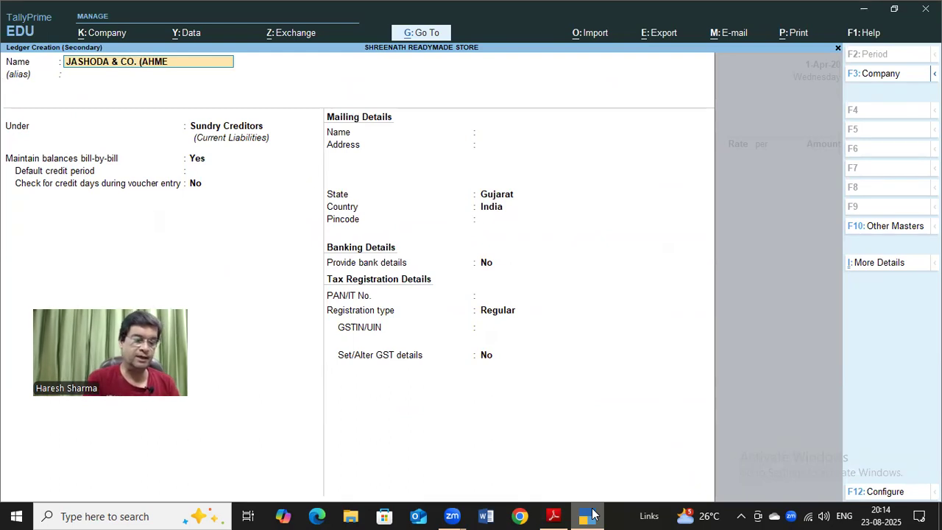
pyautogui.write('DABAD')
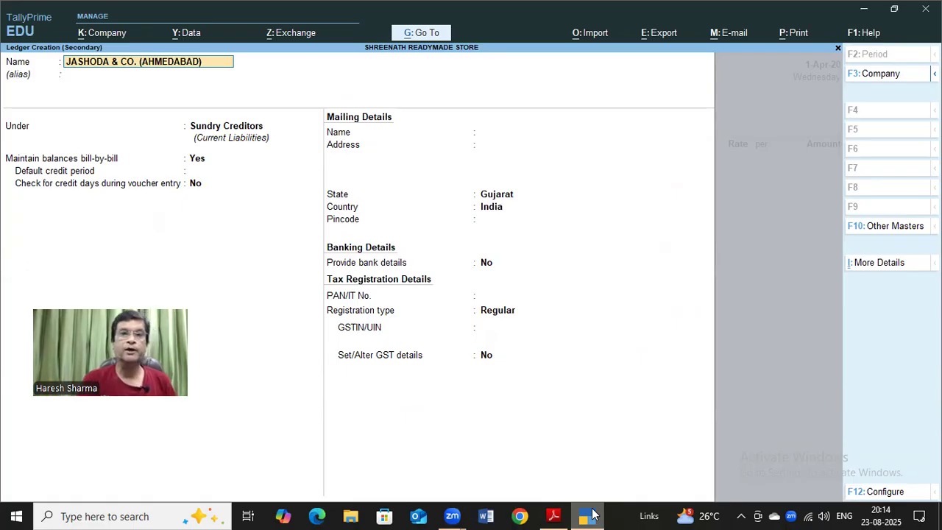
pyautogui.press('Return')
pyautogui.press('Return')
pyautogui.press('Return')
pyautogui.press('Return')
pyautogui.press('Return')
pyautogui.press('Return')
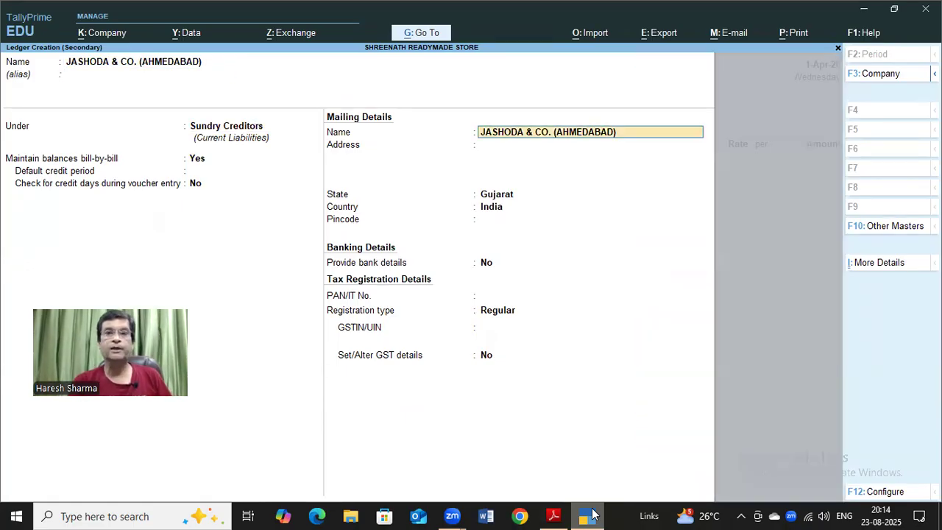
# Complete the ledger with no address, state Gujarat, no bank details and Regular registration, enter the supplier's GSTIN, and save it.
pyautogui.press('Return')
pyautogui.press('Return')
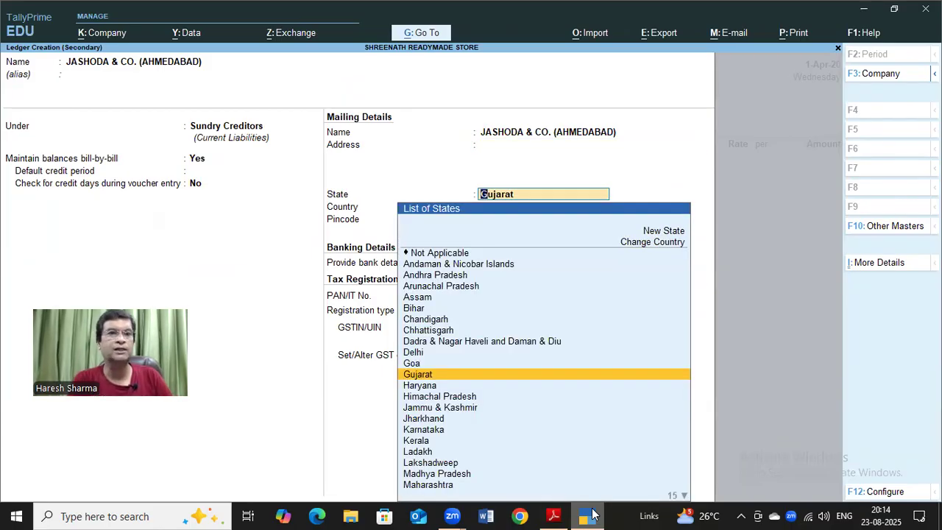
pyautogui.press('Return')
pyautogui.press('Return')
pyautogui.press('Return')
pyautogui.press('Return')
pyautogui.press('Return')
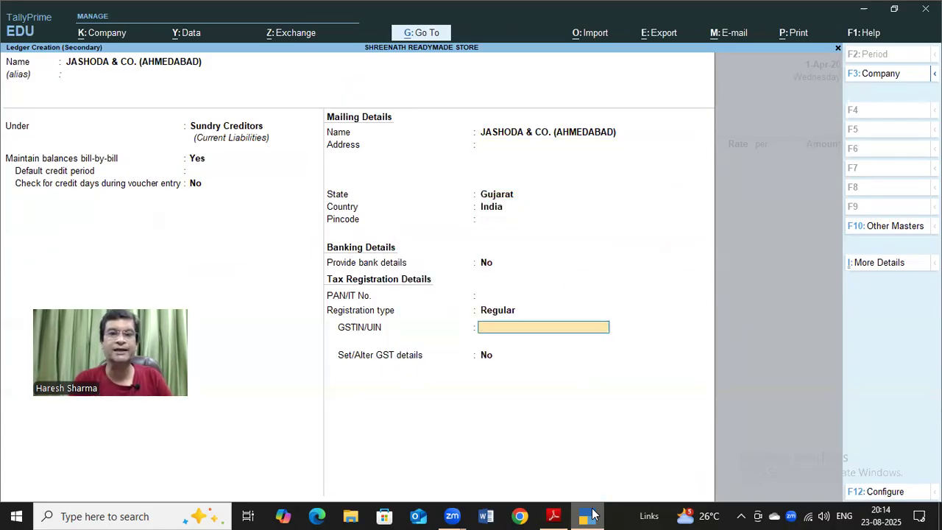
pyautogui.write('241541254')
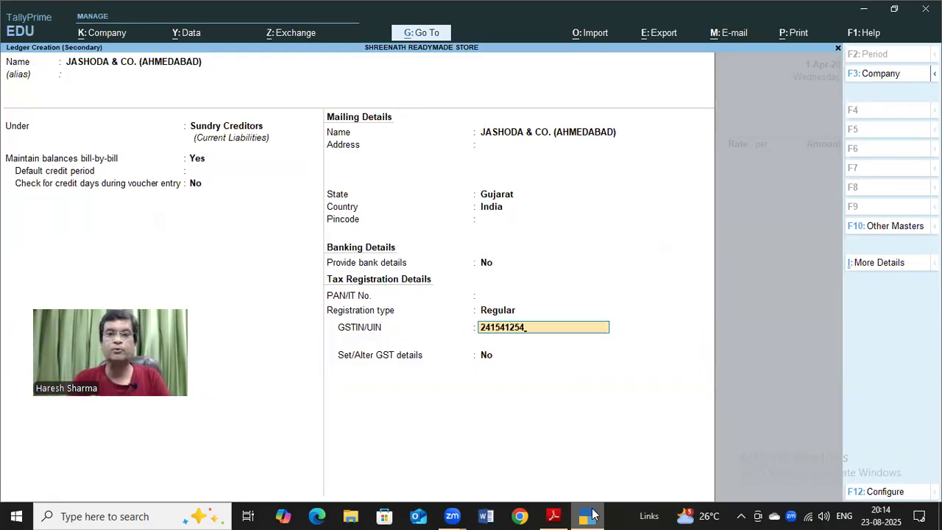
pyautogui.press('Return')
pyautogui.press('Return')
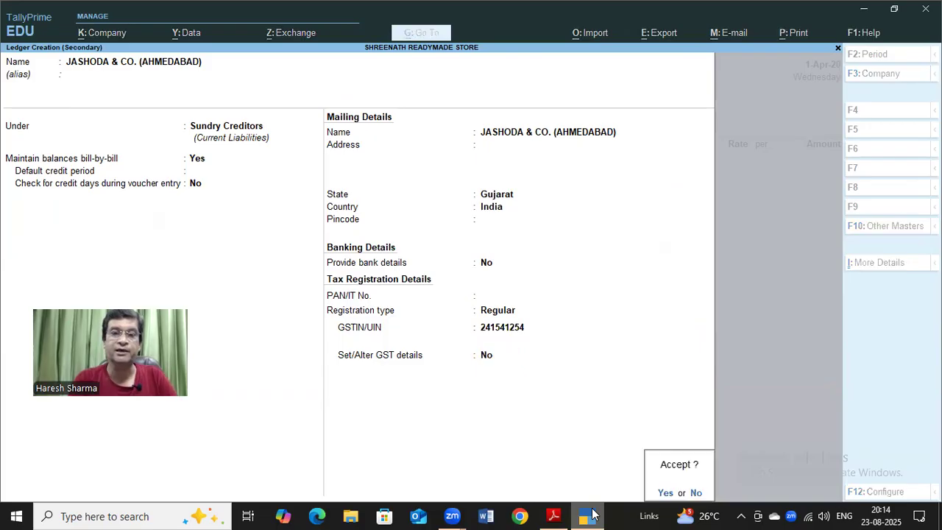
pyautogui.press('Return')
# Leave all receipt details of the purchase voucher blank and accept the default party details for JASHODA & CO. (AHMEDABAD).
pyautogui.press('Return')
pyautogui.press('Return')
pyautogui.press('Return')
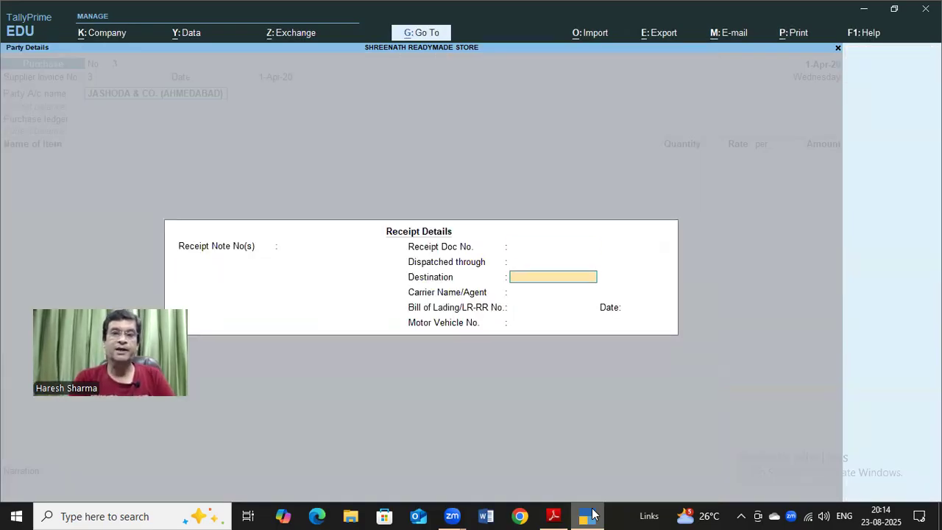
pyautogui.press('Return')
pyautogui.press('Return')
pyautogui.press('Return')
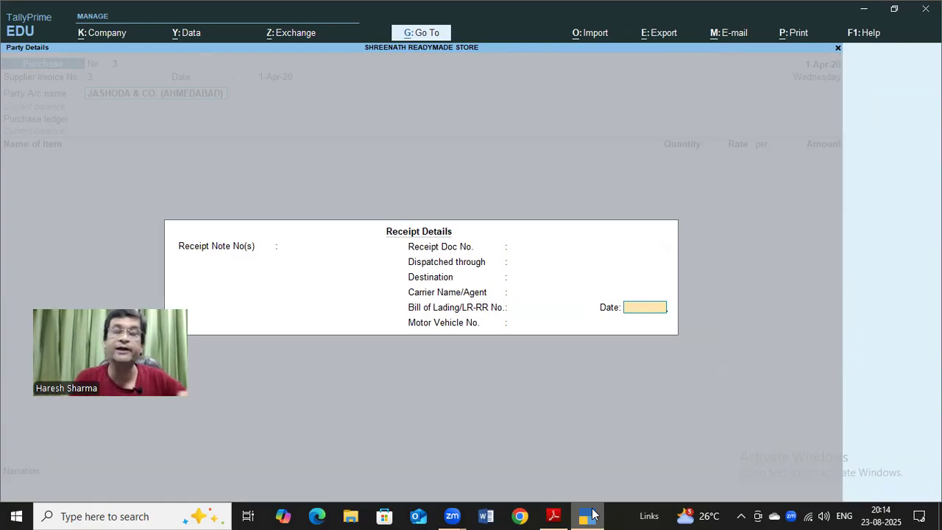
pyautogui.press('ctrl')
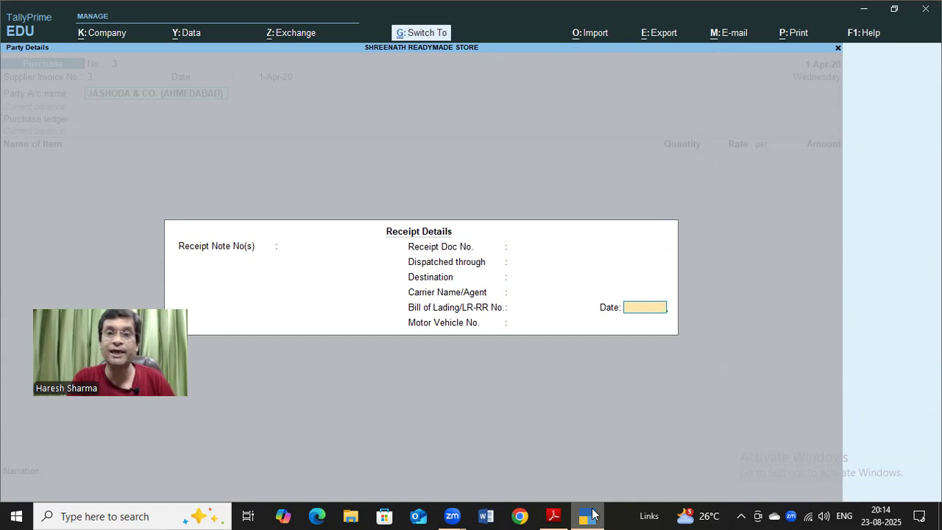
pyautogui.hotkey('ctrl', 'a')
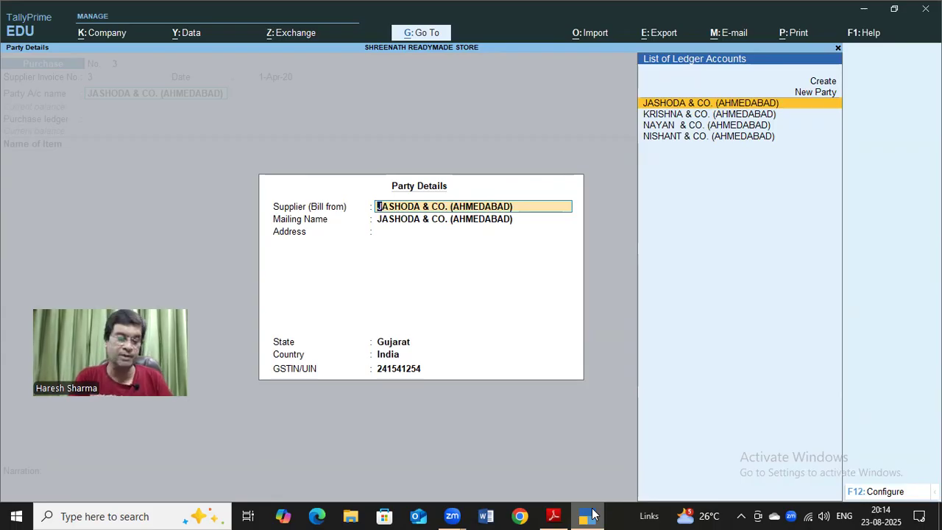
pyautogui.hotkey('ctrl', 'a')
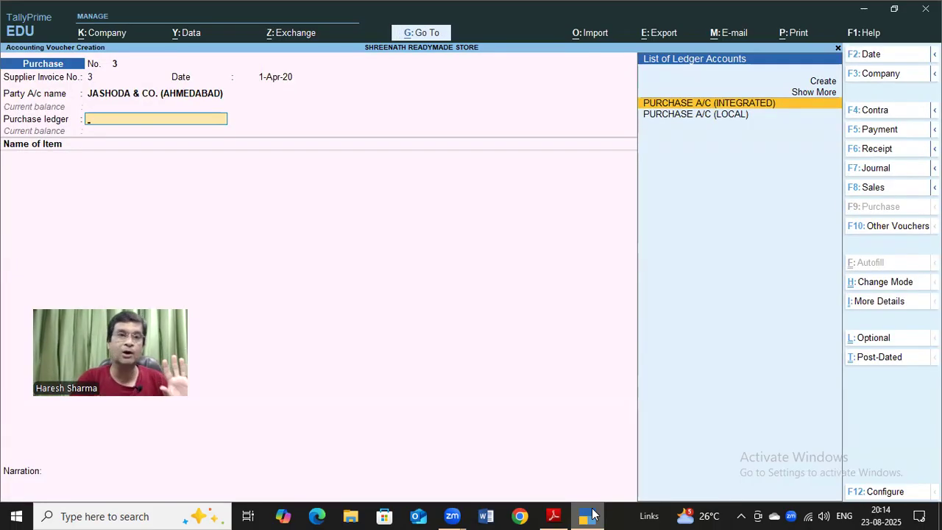
# Set the purchase ledger to PURCHASE A/C (LOCAL) and add BEGHI JEANS with quantity 100 PC and an amount of 15,000.
pyautogui.press('Down')
pyautogui.press('Return')
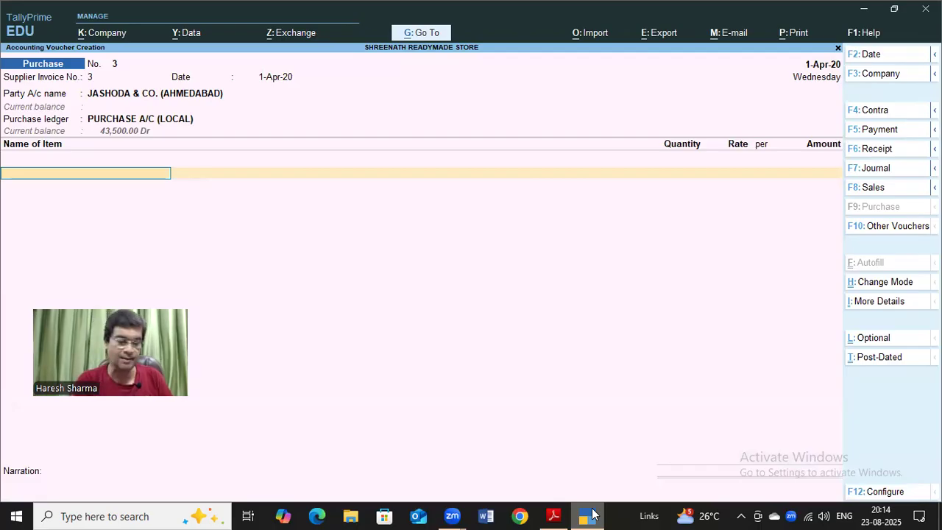
pyautogui.write('BE')
pyautogui.press('Return')
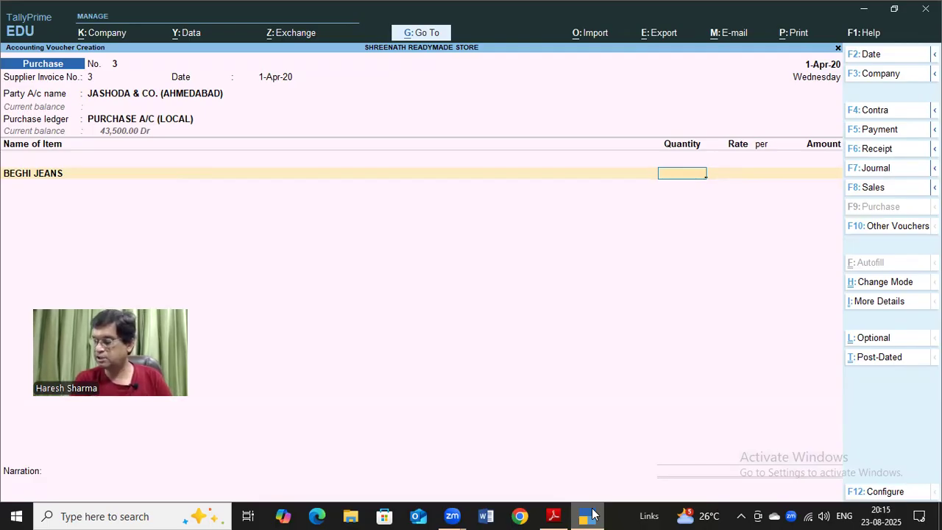
pyautogui.write('100')
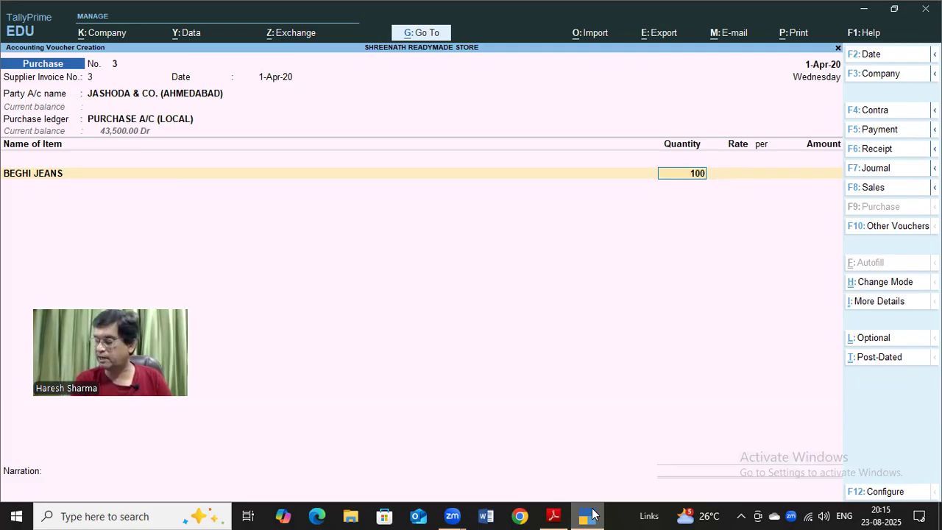
pyautogui.press('Return')
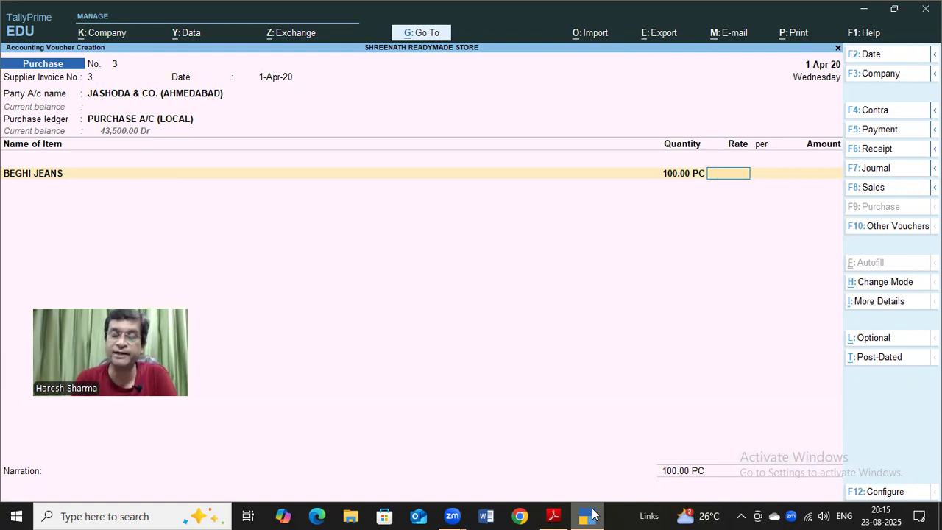
pyautogui.write('0')
pyautogui.press('Return')
pyautogui.press('Return')
pyautogui.write('15000')
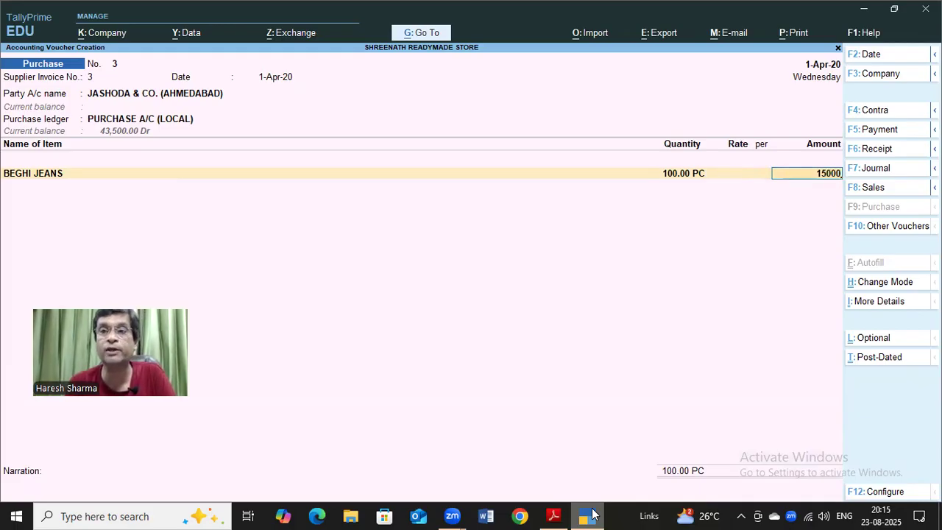
pyautogui.press('Return')
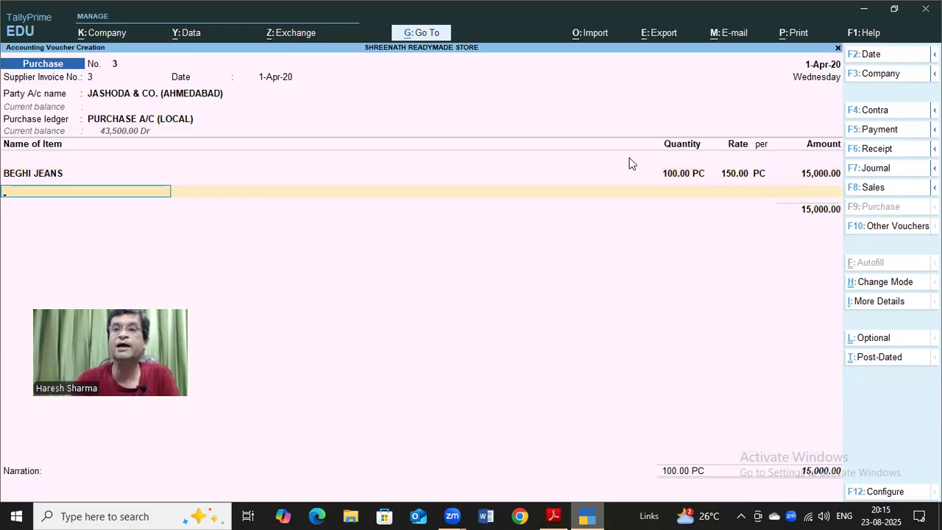
# End the item list and add the SGST A/C and CGST A/C tax ledgers with their calculated amounts.
pyautogui.moveTo(566, 512)
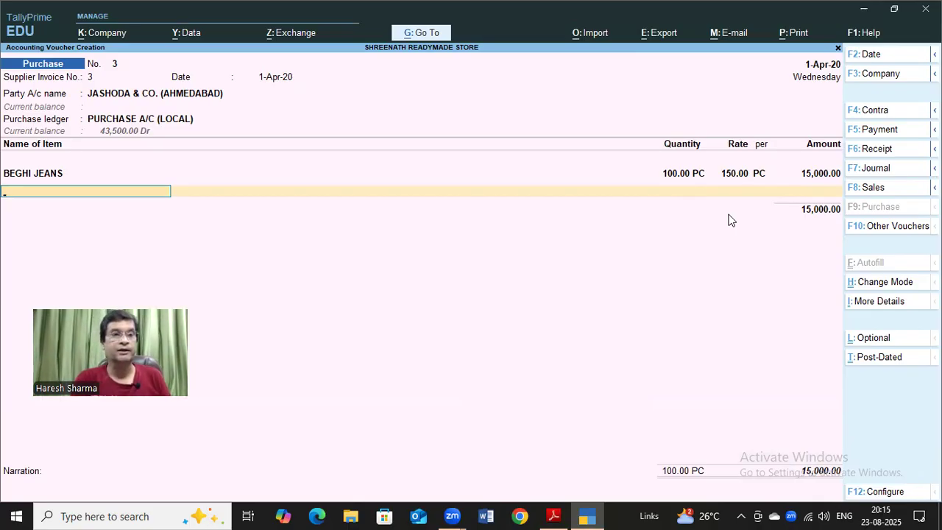
pyautogui.press('Return')
pyautogui.write('sg')
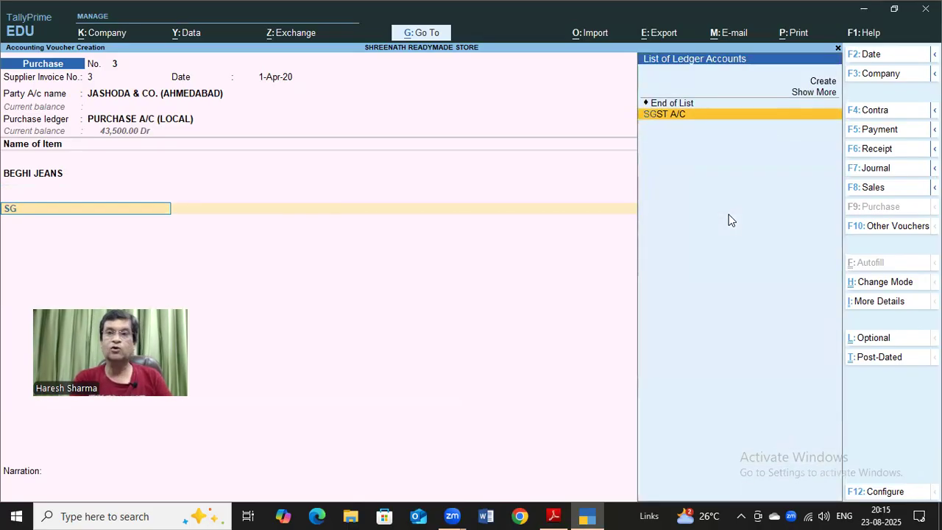
pyautogui.press('Return')
pyautogui.write('cg')
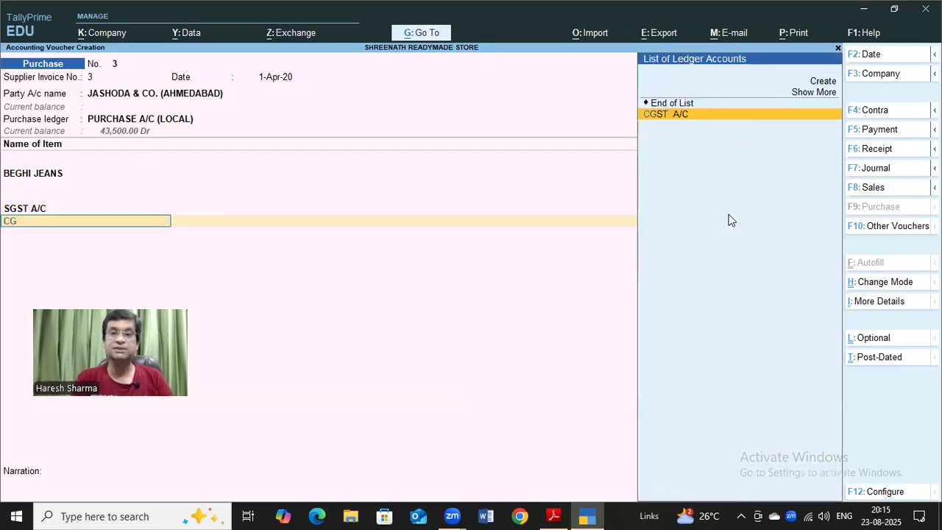
pyautogui.press('Return')
pyautogui.press('Return')
pyautogui.press('Return')
# Leave the third purchase voucher's narration blank, accept the remaining defaults, and save the voucher.
pyautogui.press('Return')
pyautogui.press('Return')
pyautogui.press('Return')
pyautogui.press('Return')
pyautogui.press('Return')
pyautogui.press('Return')
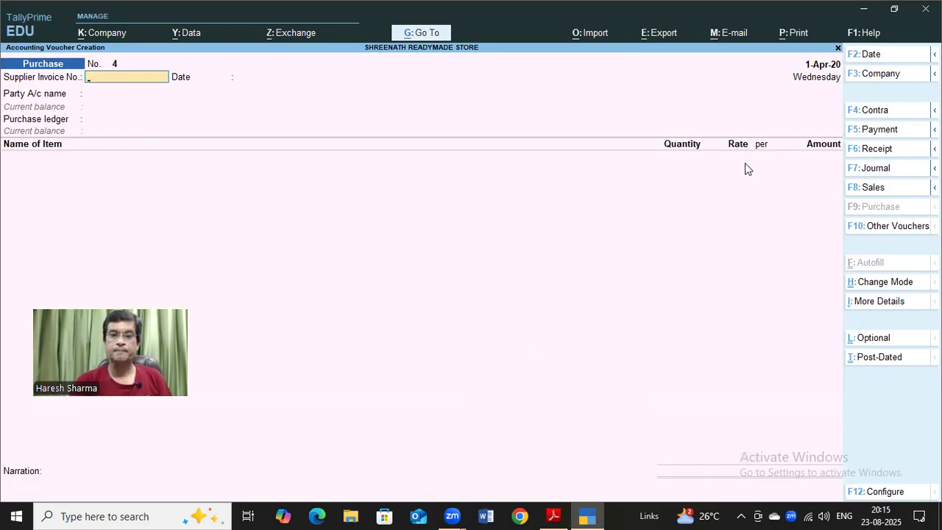
# Switch to the Adobe Reader PDF and review purchase exercises 08 to 15 at a larger zoom for the next voucher.
pyautogui.click(555, 514)
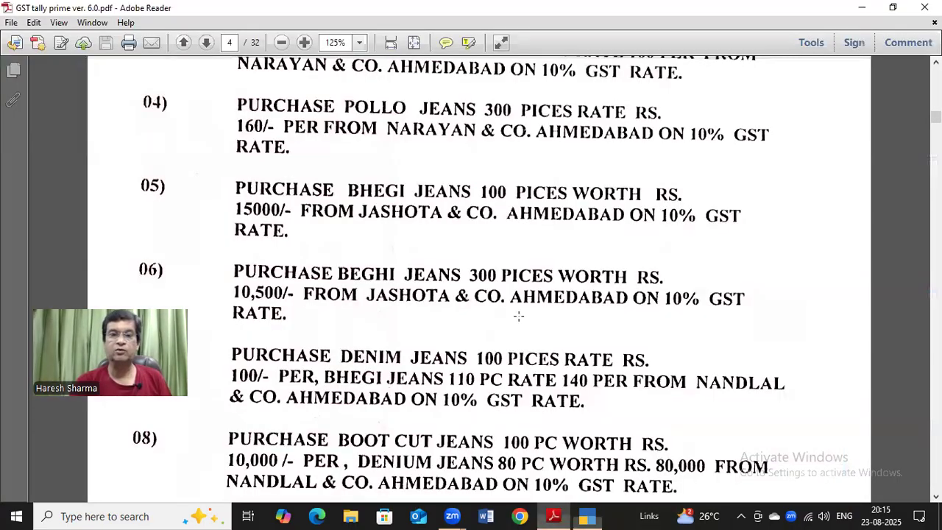
pyautogui.scroll(-3, 519, 315)
pyautogui.scroll(-7, 518, 314)
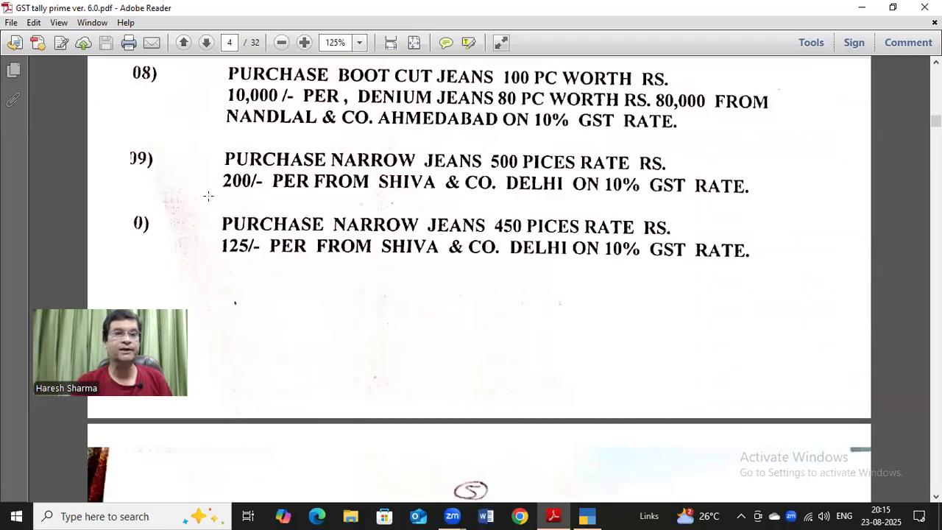
pyautogui.scroll(-2, 208, 195)
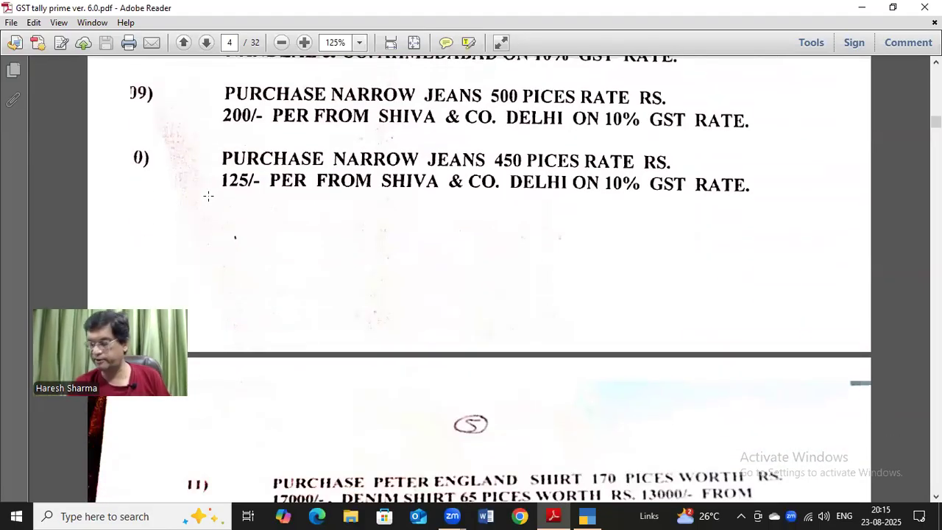
pyautogui.scroll(-3, 249, 131)
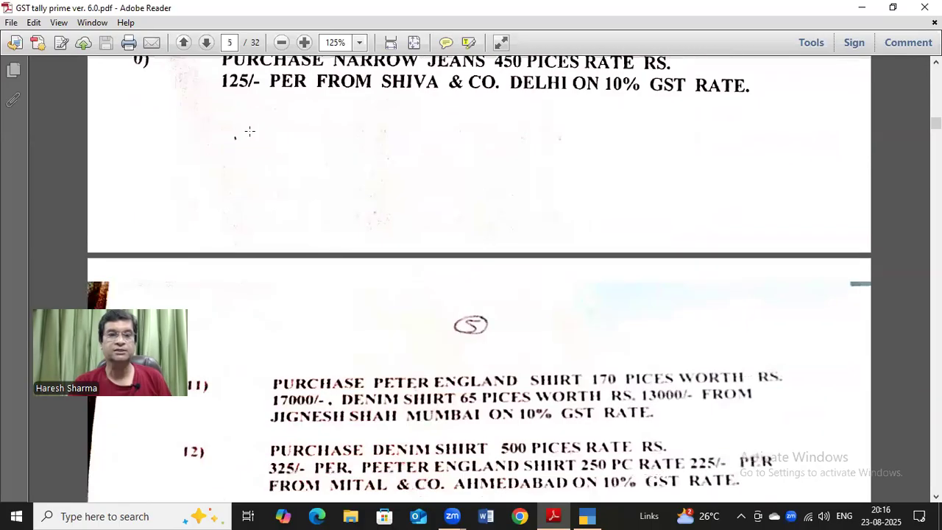
pyautogui.scroll(-2, 249, 131)
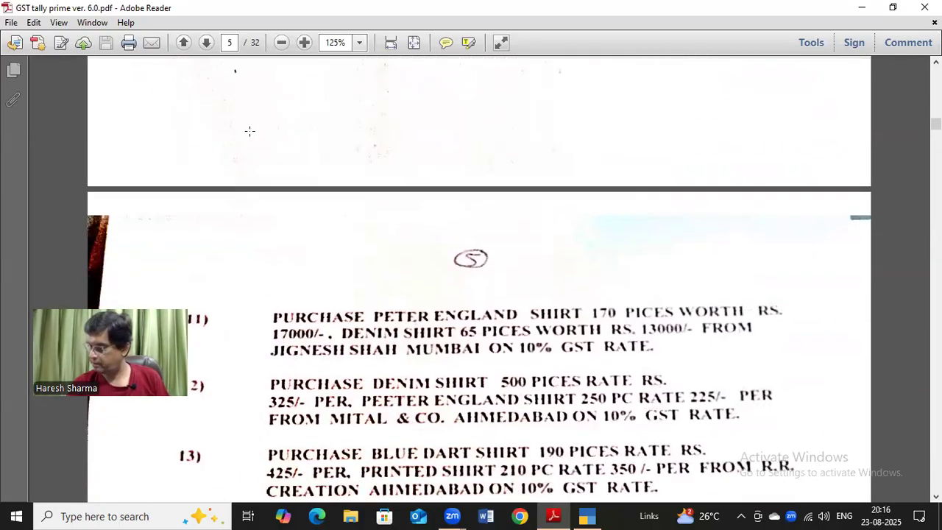
pyautogui.scroll(-4, 249, 131)
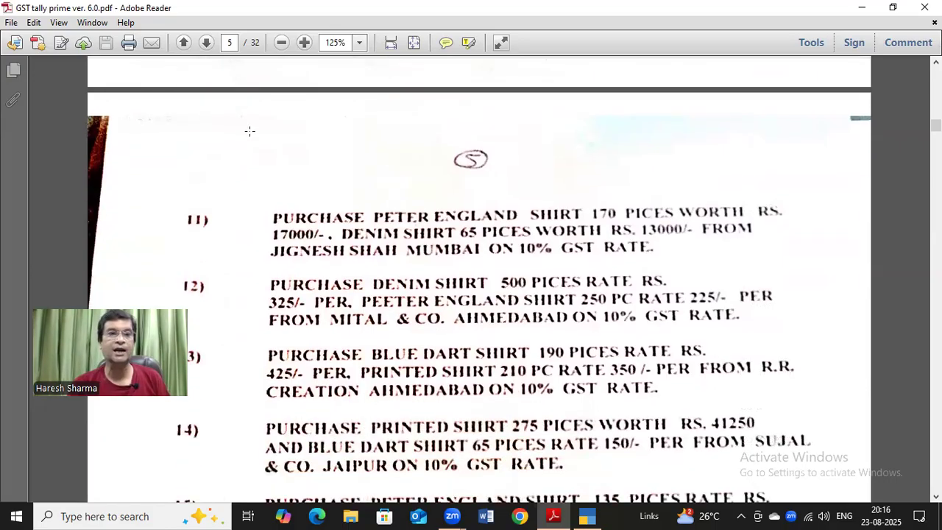
pyautogui.scroll(-1, 250, 131)
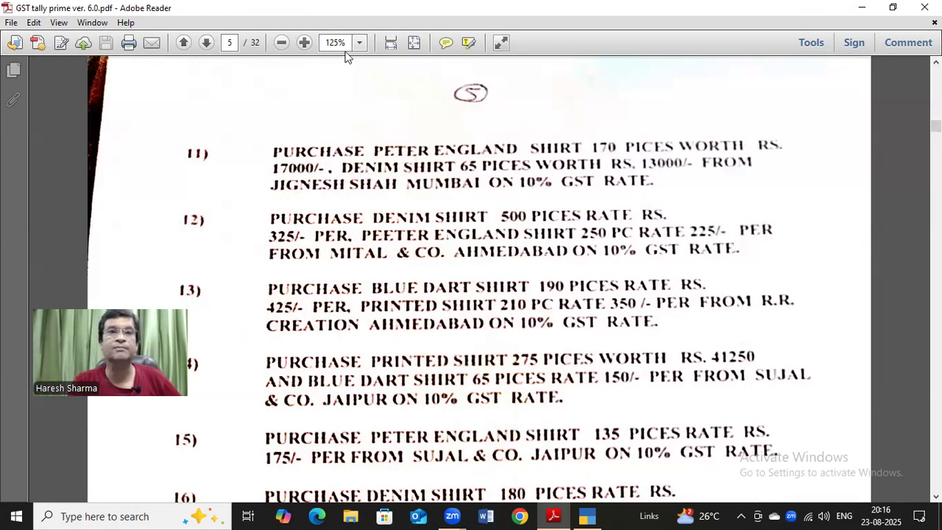
pyautogui.click(304, 43)
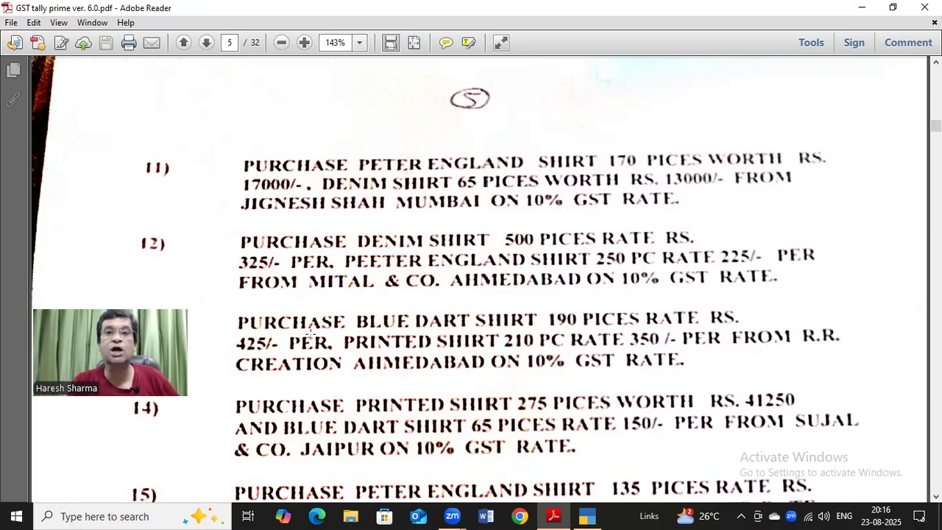
# Switch to TallyPrime and set the fourth purchase voucher's supplier invoice number to 4, keeping the date 1-Apr-20.
pyautogui.click(587, 515)
pyautogui.write('4')
pyautogui.press('Return')
pyautogui.press('Return')
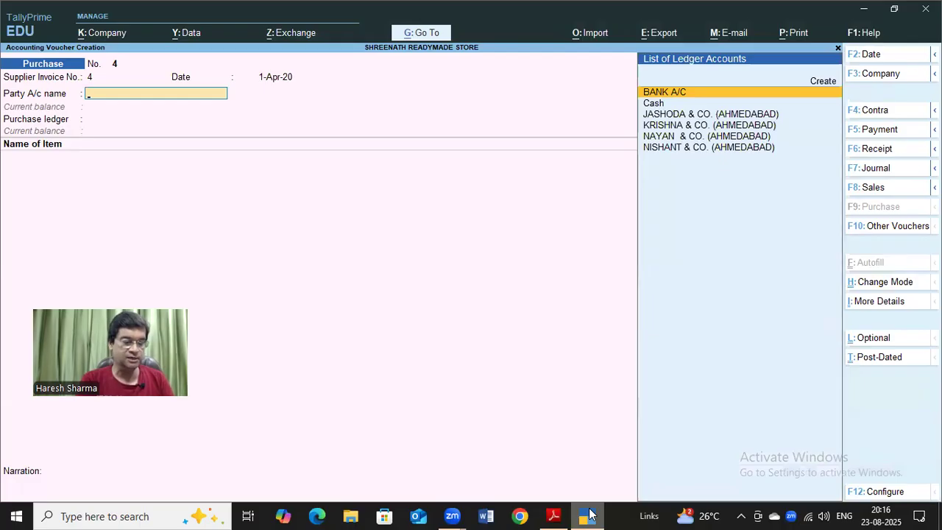
# Start a new ledger for the fourth voucher's party, naming it with the supplier's full name followed by (MUMBAI).
pyautogui.hotkey('alt', 'c')
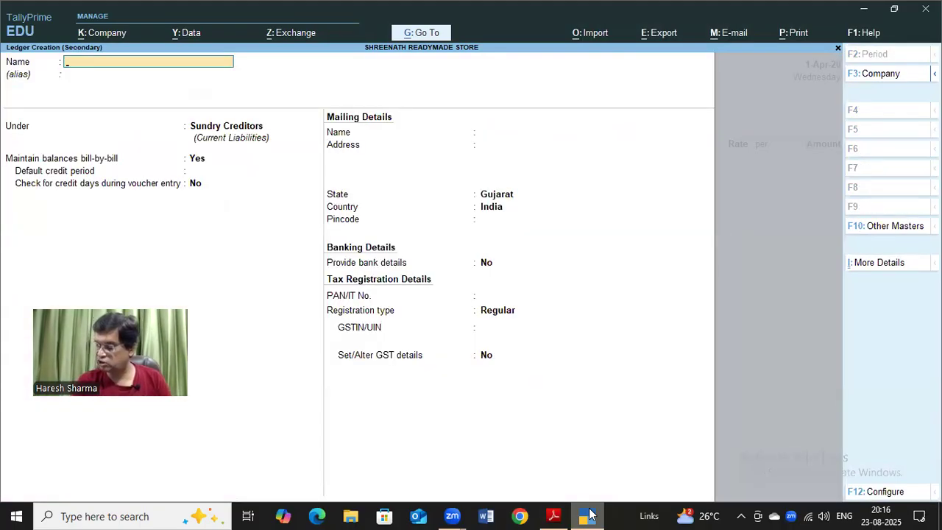
pyautogui.write('JI')
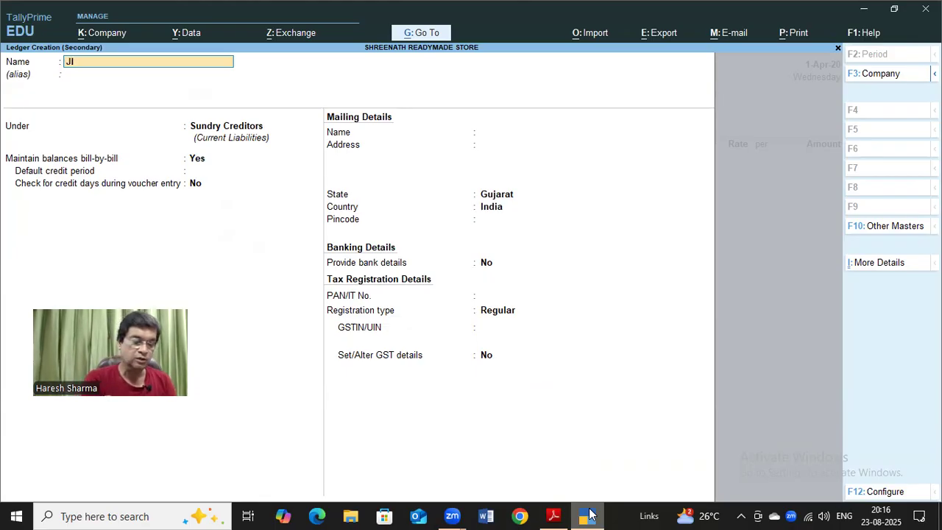
pyautogui.write('GNESH')
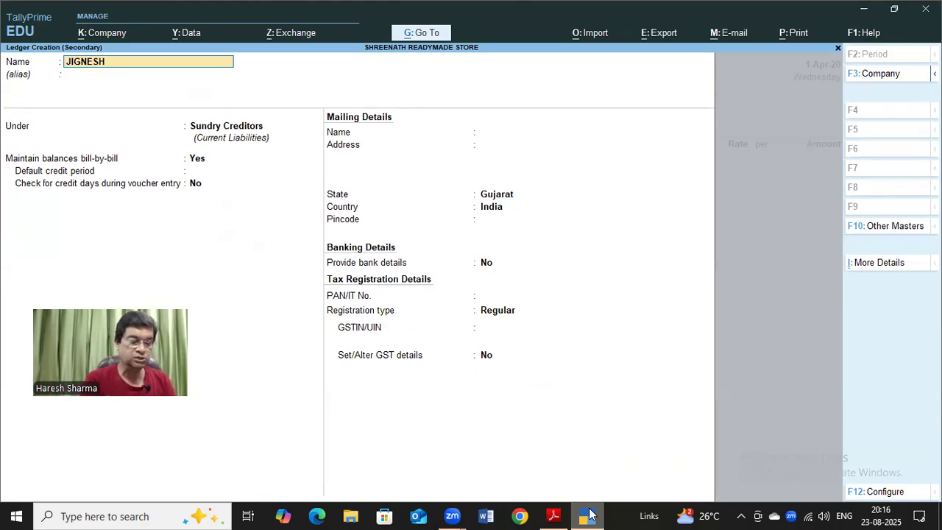
pyautogui.write(' SHAH')
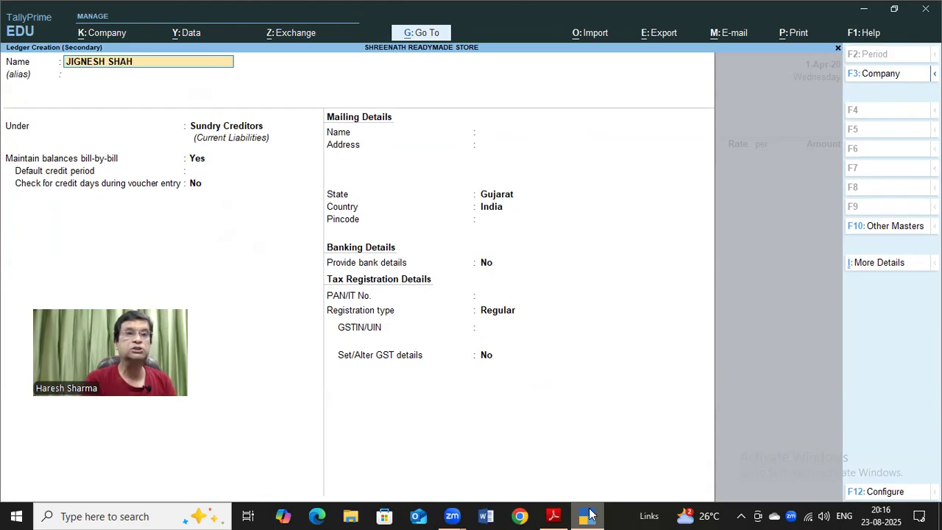
pyautogui.write(' (')
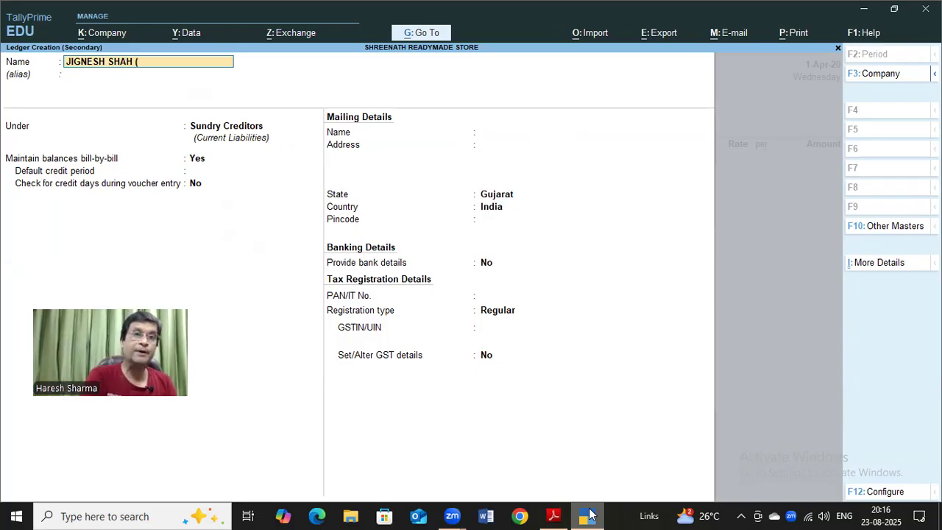
pyautogui.write('MU')
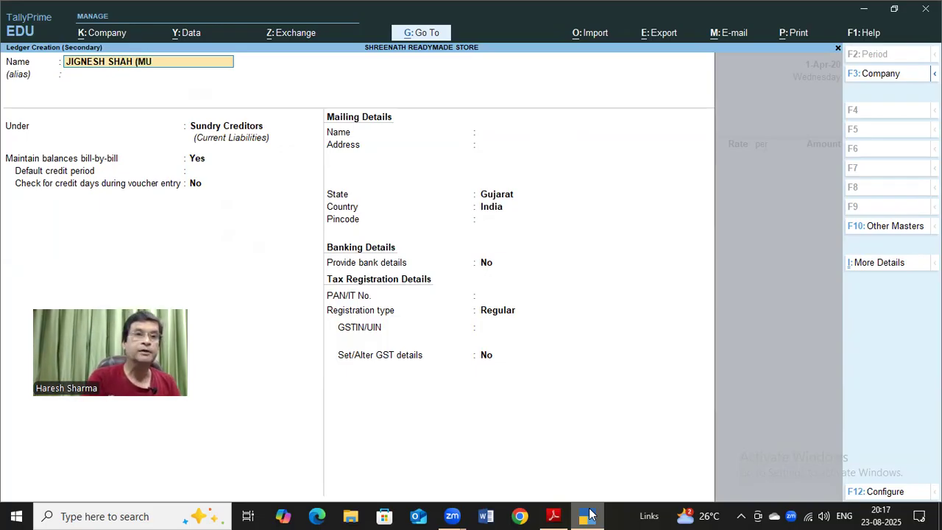
pyautogui.write('MBA')
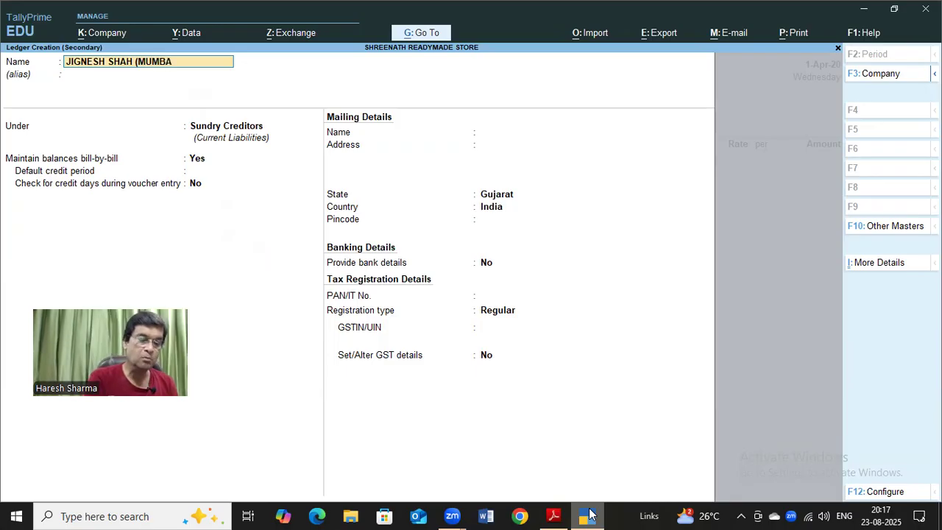
pyautogui.write('I)')
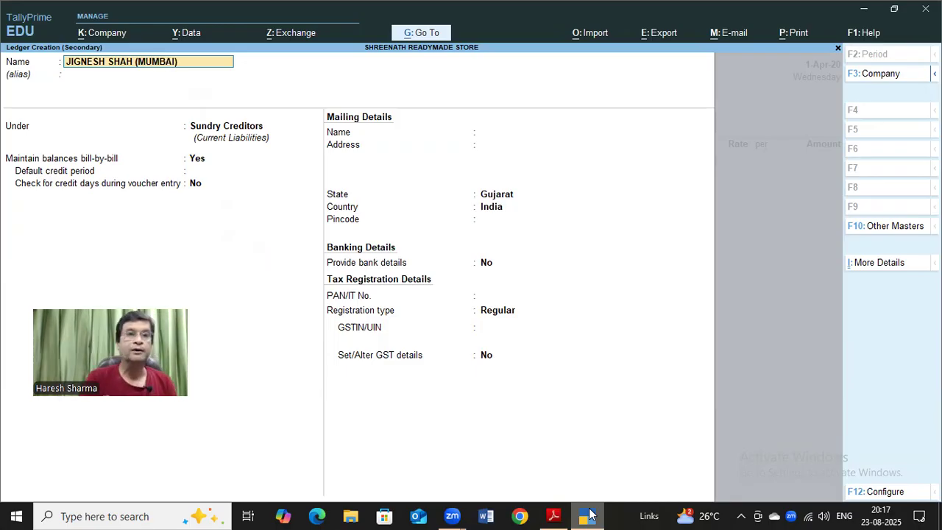
# Keep the Sundry Creditors defaults and blank address, set the supplier's state to Maharashtra, and enter the pincode.
pyautogui.press('Return')
pyautogui.press('Return')
pyautogui.press('Return')
pyautogui.press('Return')
pyautogui.press('Return')
pyautogui.press('Return')
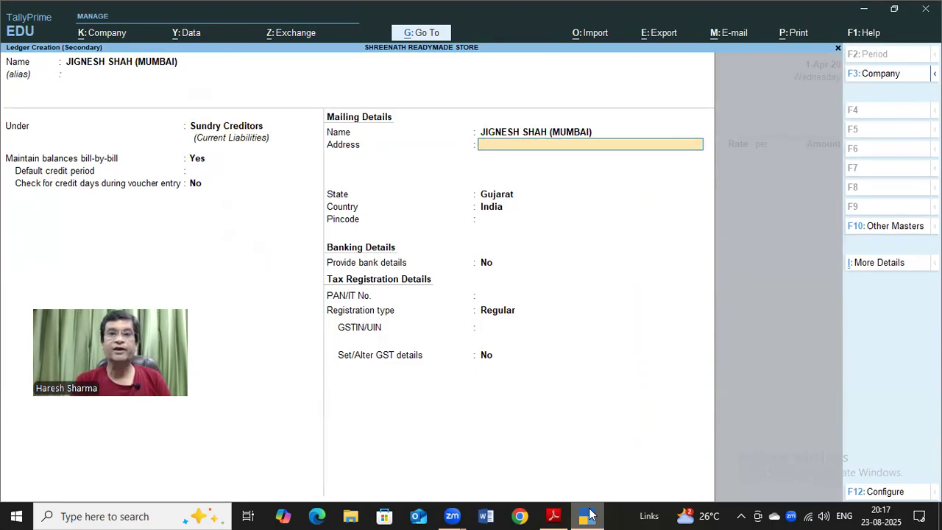
pyautogui.press('Return')
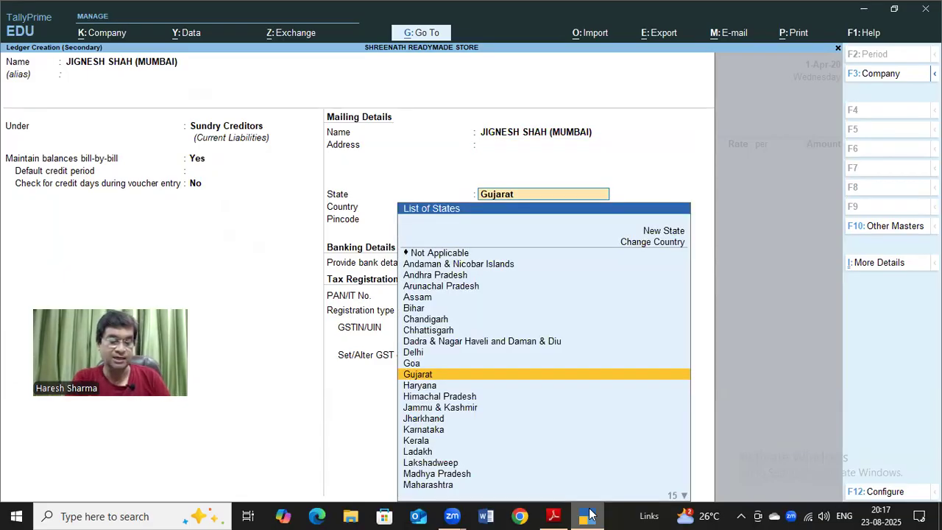
pyautogui.write('MA')
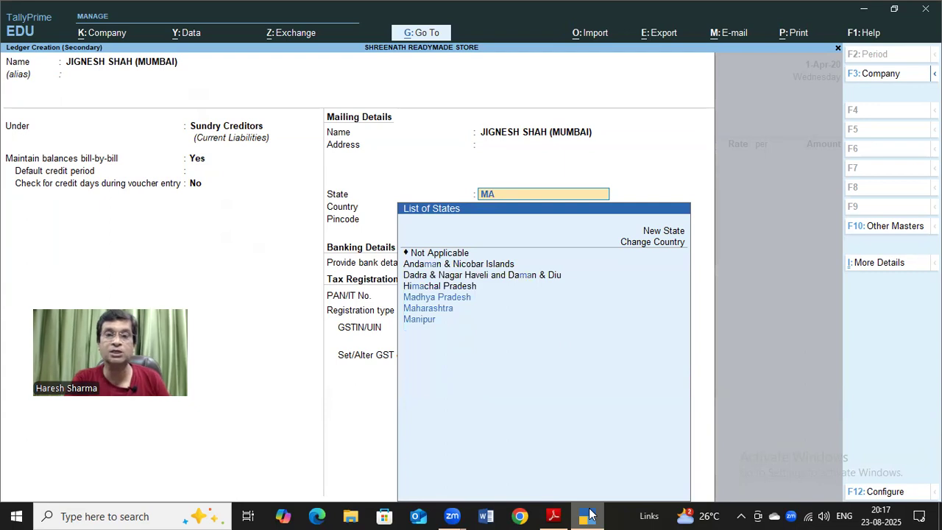
pyautogui.press('Down')
pyautogui.press('Return')
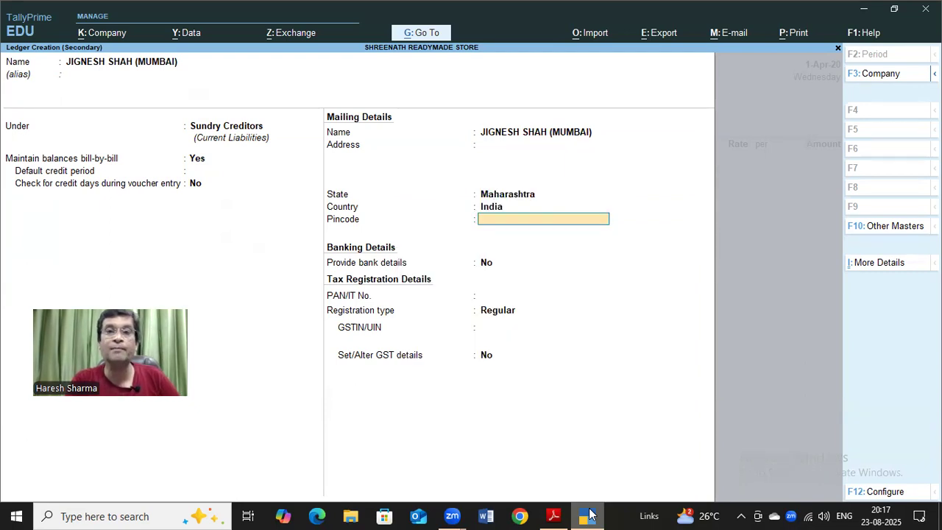
pyautogui.write('324123')
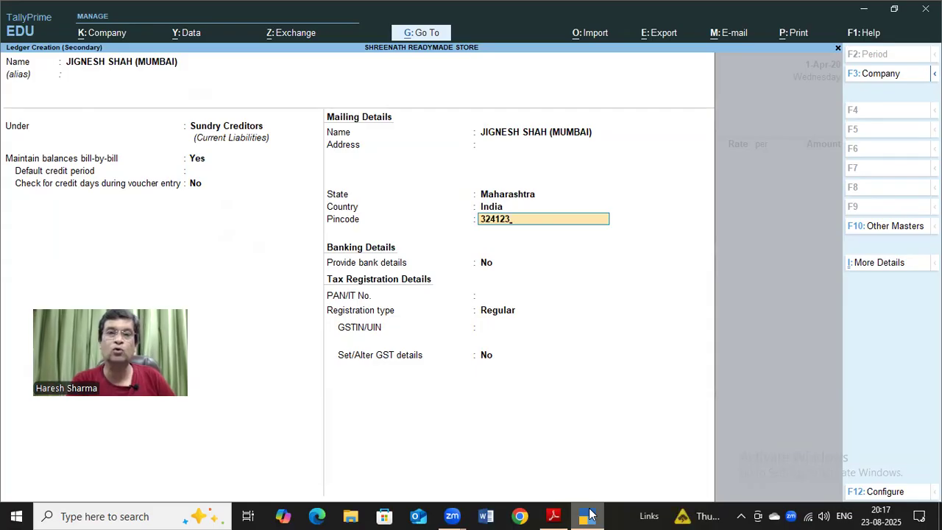
pyautogui.press('Return')
pyautogui.press('Return')
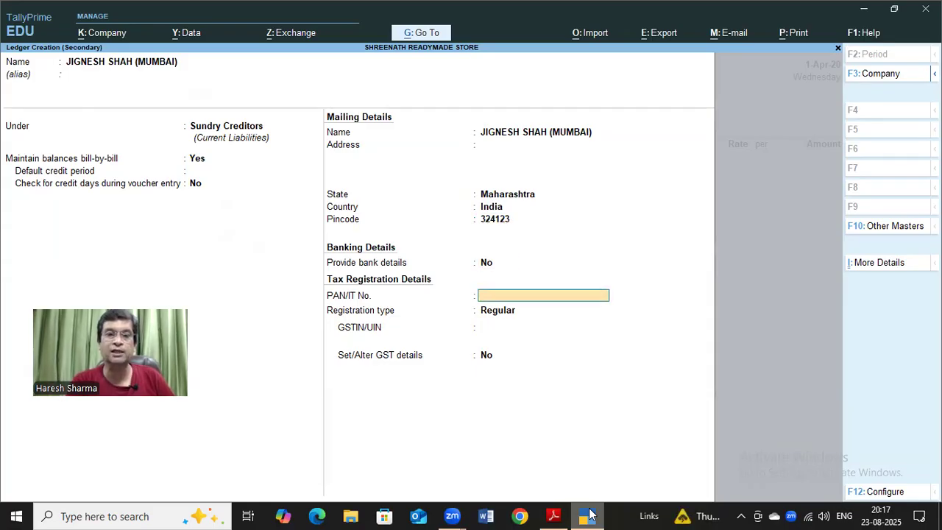
# Enter the supplier's PAN/IT number and GSTIN/UIN with Regular registration, leave Set/Alter GST details at No, and save the ledger.
pyautogui.write('32145')
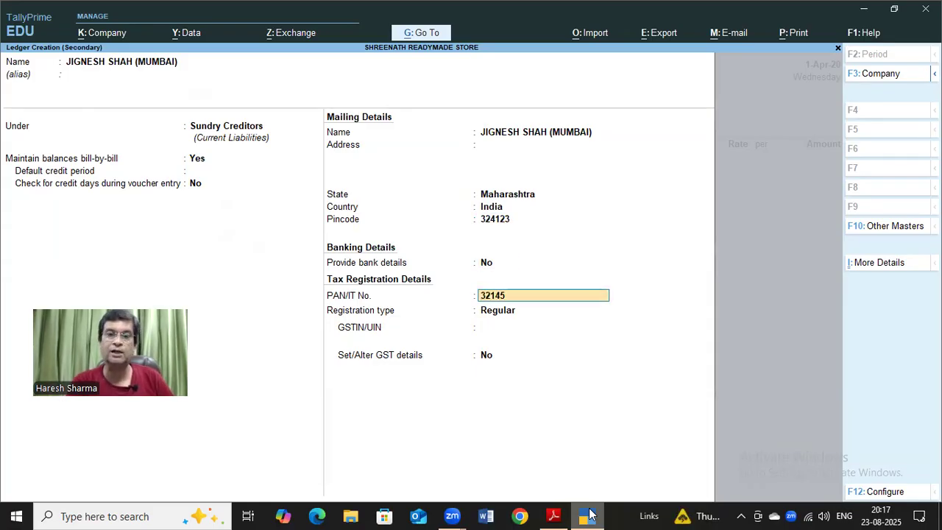
pyautogui.press('Return')
pyautogui.press('Return')
pyautogui.write('21')
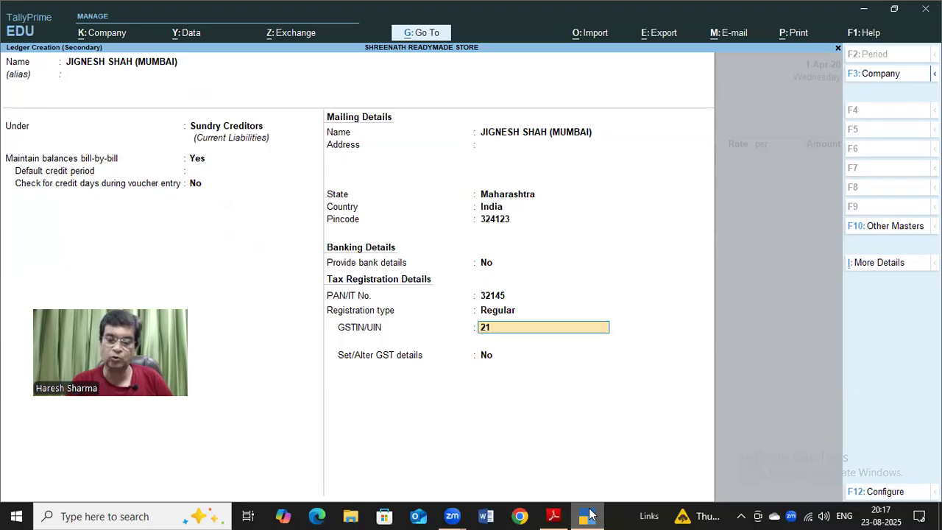
pyautogui.write('541254')
pyautogui.press('Return')
pyautogui.press('Return')
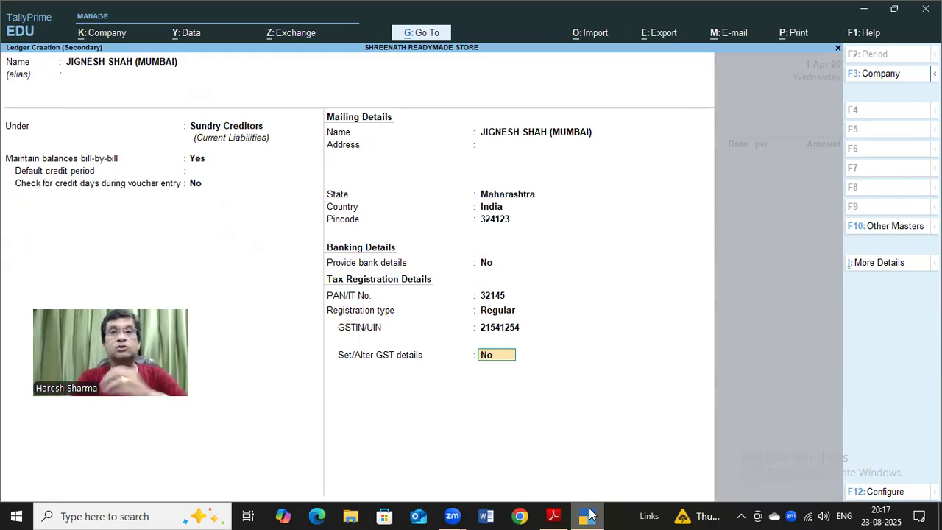
pyautogui.press('Return')
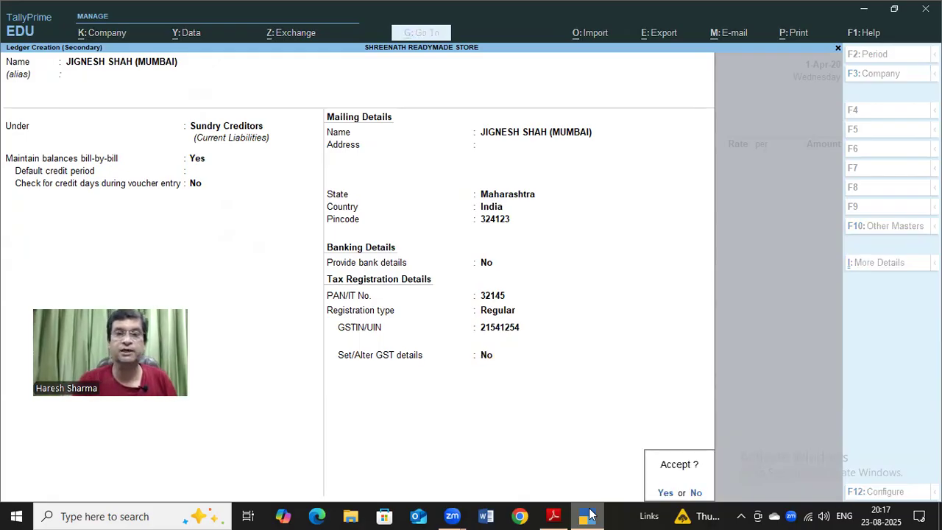
pyautogui.press('Return')
# Accept the Mumbai supplier's party details and select PURCHASE A/C (INTEGRATED) as the purchase ledger.
pyautogui.press('Return')
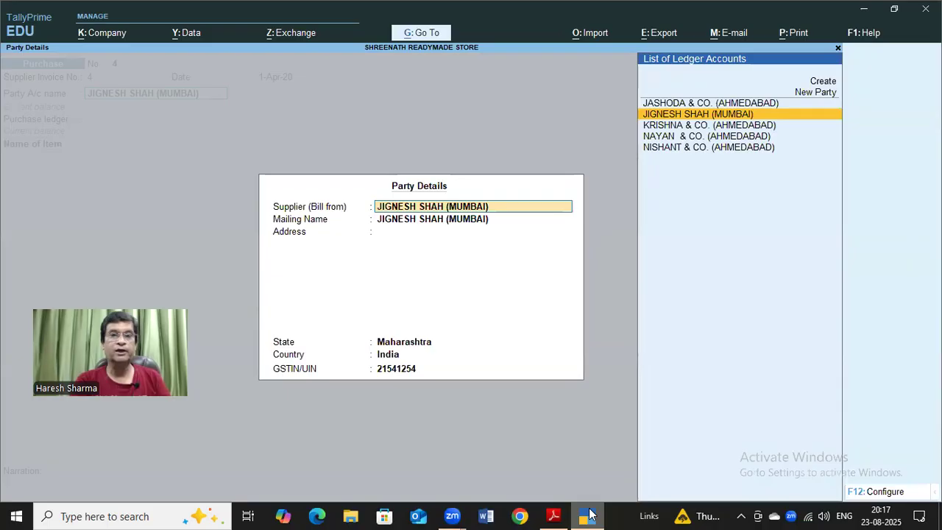
pyautogui.press('Return')
pyautogui.press('Down')
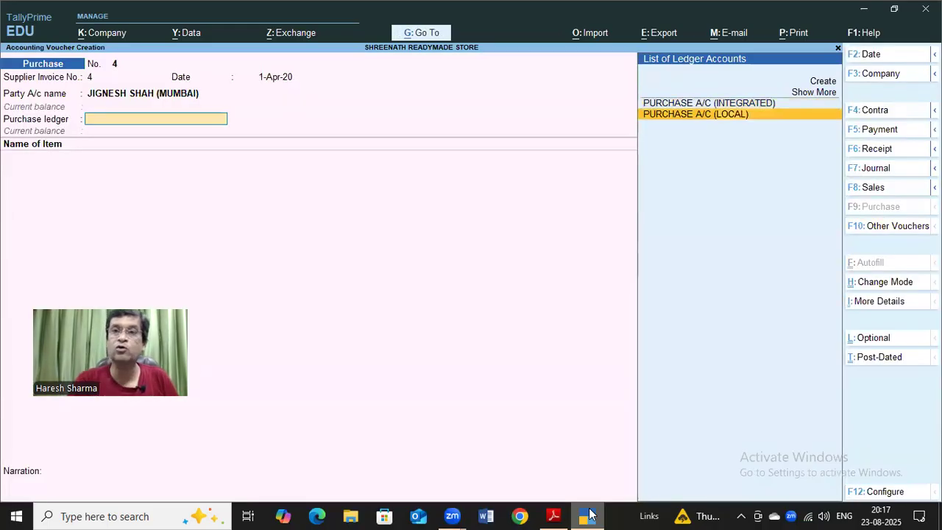
pyautogui.press('Up')
pyautogui.press('Return')
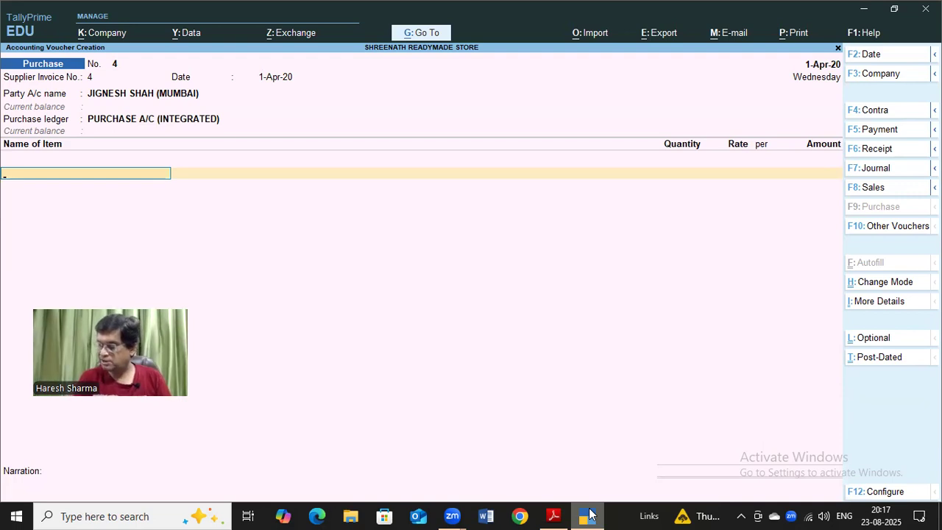
# Add the PETER ENGLAND SHIRT item with a quantity of 170 PC and an amount of 17,000, leaving the rate to be calculated.
pyautogui.write('PR')
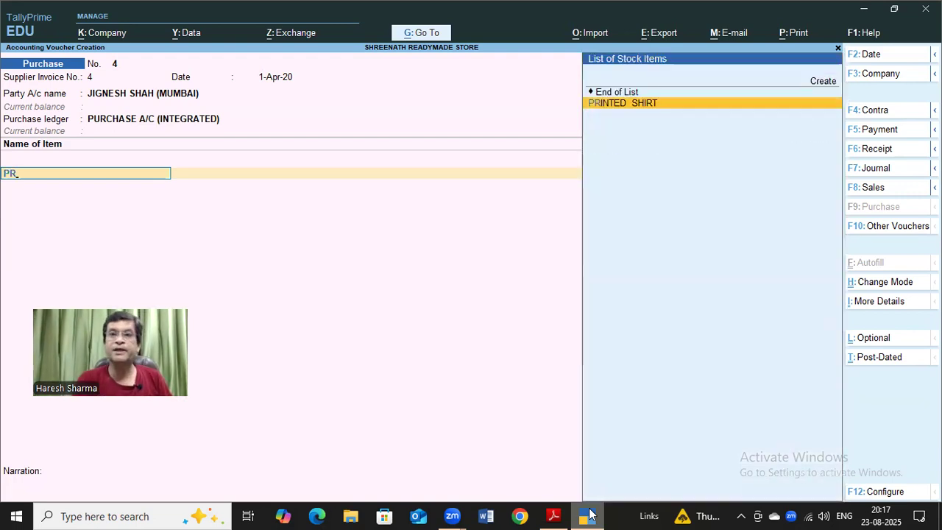
pyautogui.press('BackSpace')
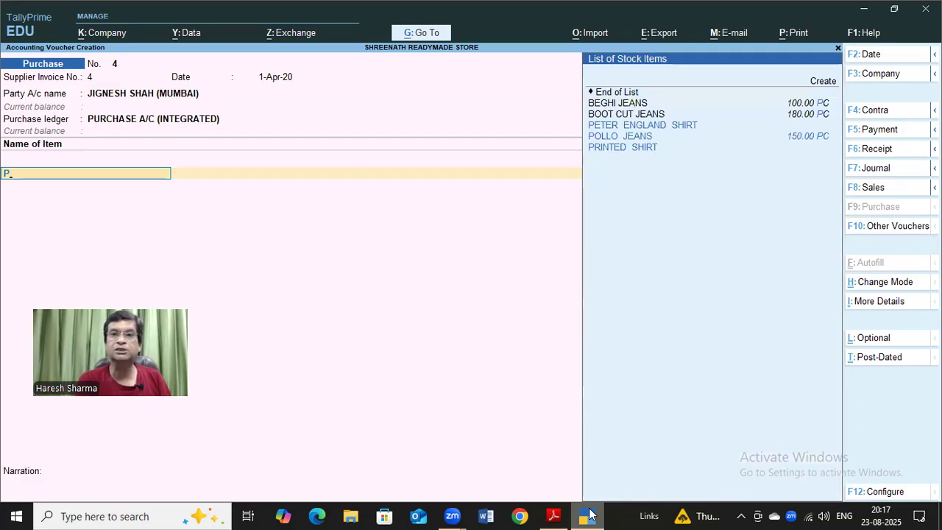
pyautogui.press('Return')
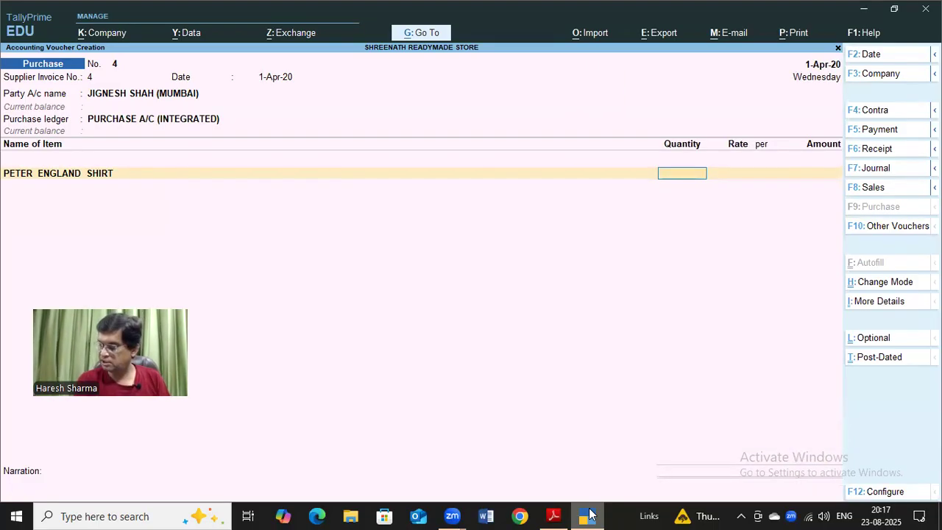
pyautogui.write('170')
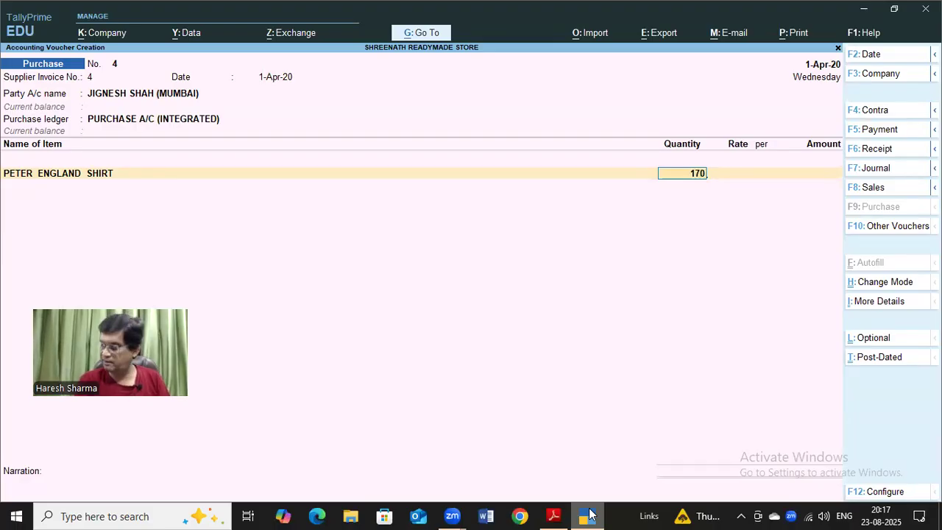
pyautogui.press('Return')
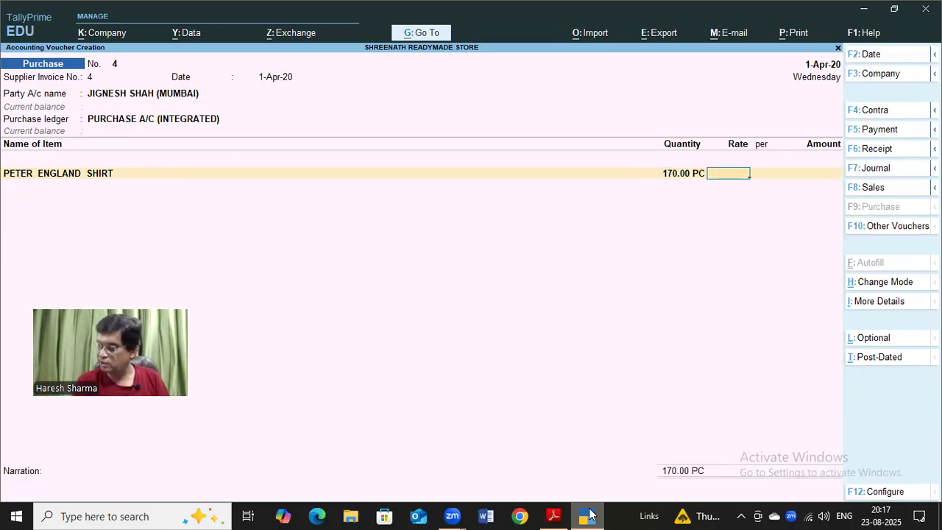
pyautogui.write('0')
pyautogui.press('Return')
pyautogui.press('Return')
pyautogui.write('17000')
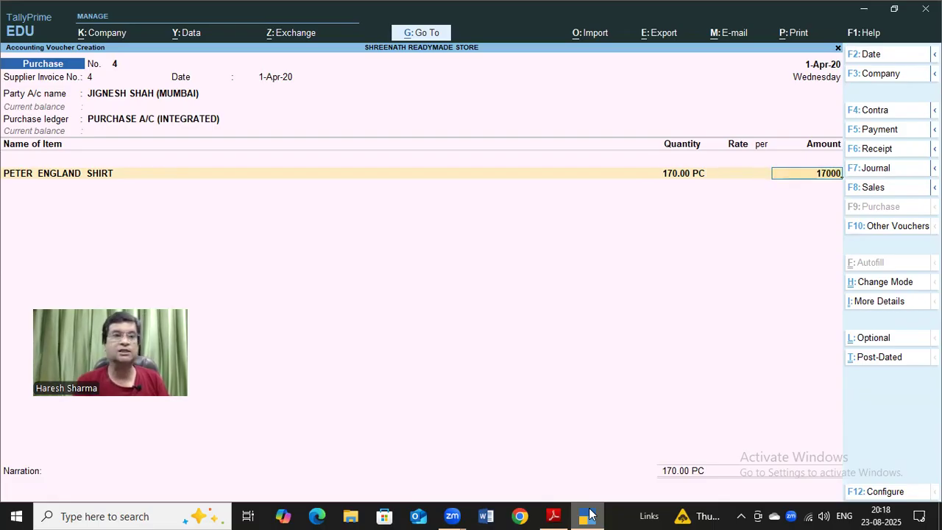
pyautogui.press('Return')
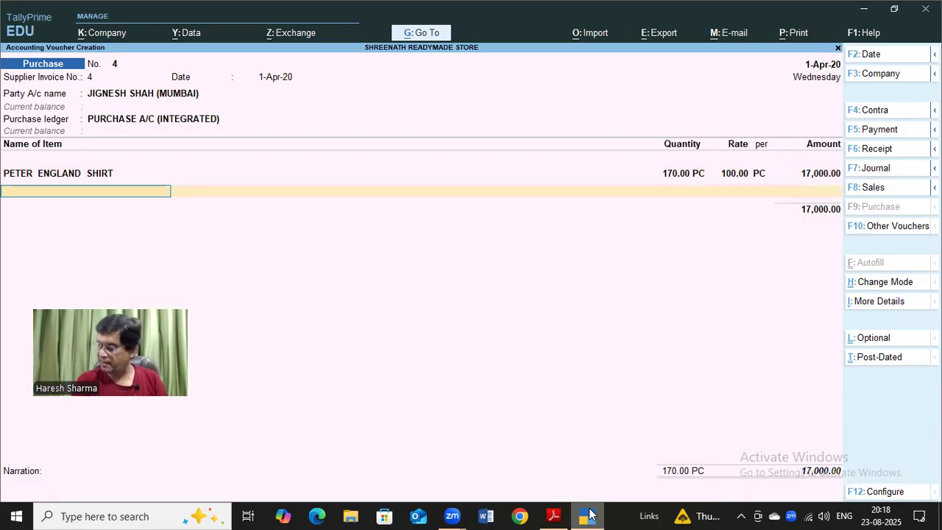
# Add the DENIUM SHIRT item with a quantity of 65 PC and an amount of 13,000, without entering a rate.
pyautogui.write('DE')
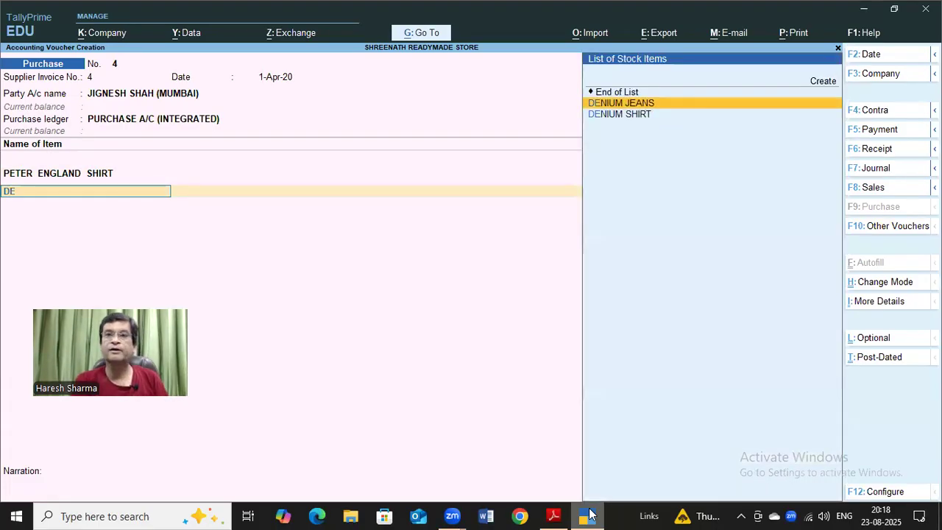
pyautogui.press('Down')
pyautogui.press('Return')
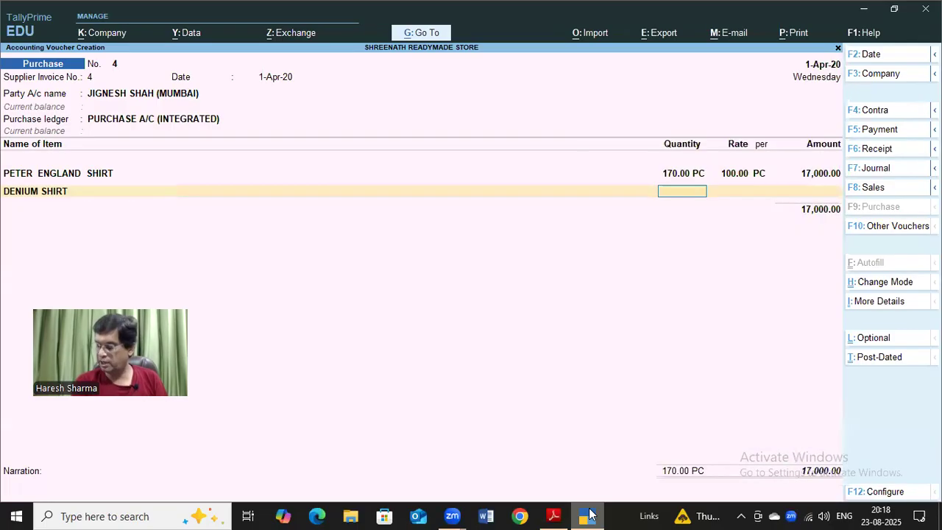
pyautogui.write('65')
pyautogui.press('Return')
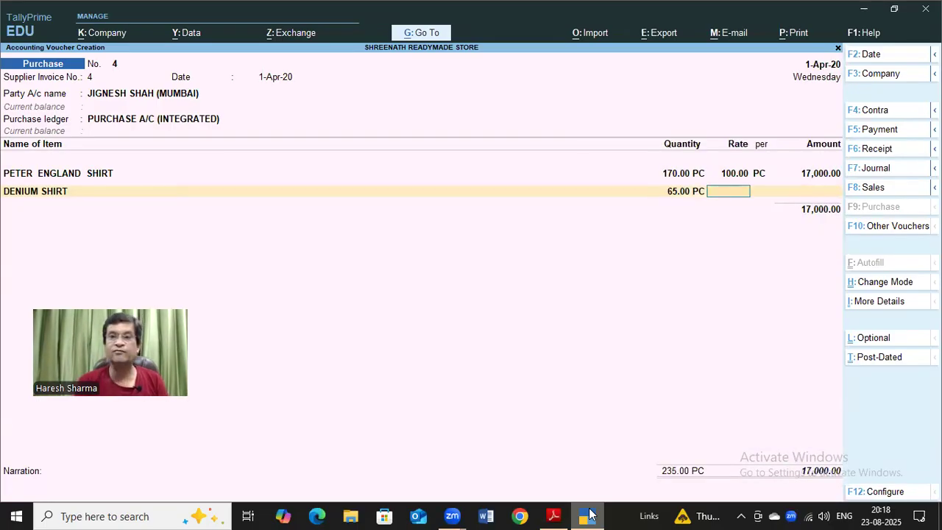
pyautogui.write('0')
pyautogui.press('BackSpace')
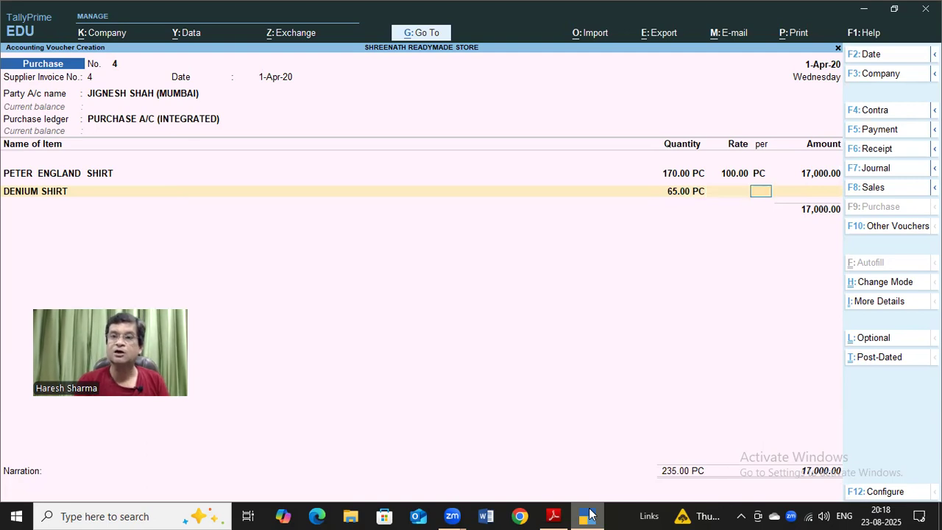
pyautogui.press('Return')
pyautogui.write('13000')
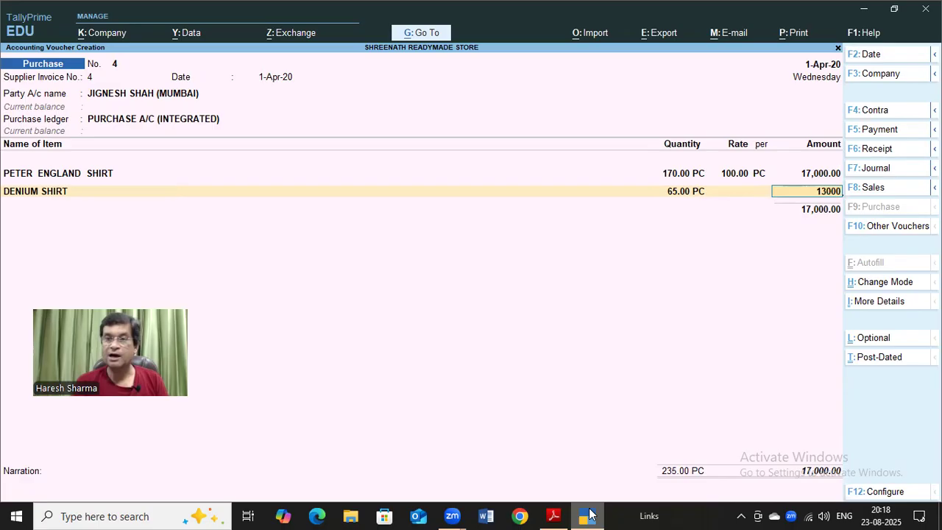
pyautogui.press('Return')
# Add the IGST A/C ledger below the shirt items and keep its automatically calculated tax amount.
pyautogui.press('Return')
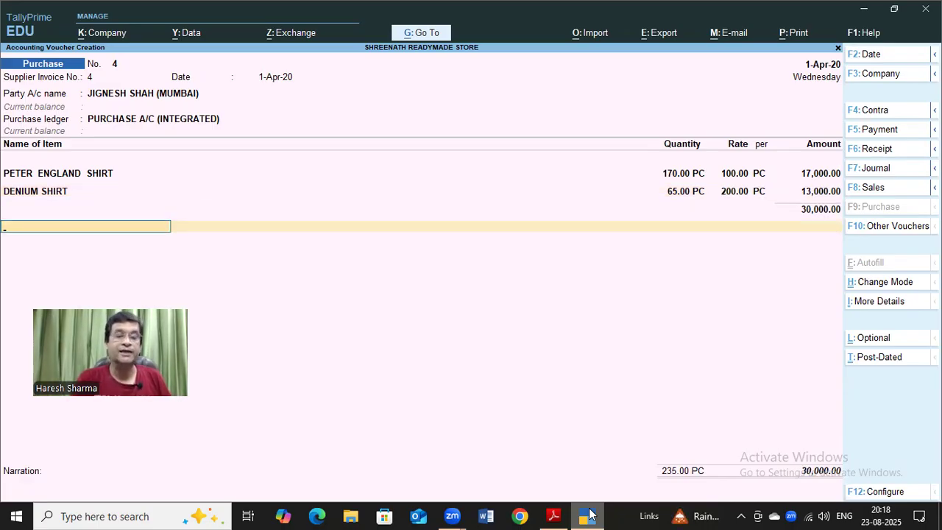
pyautogui.write('I')
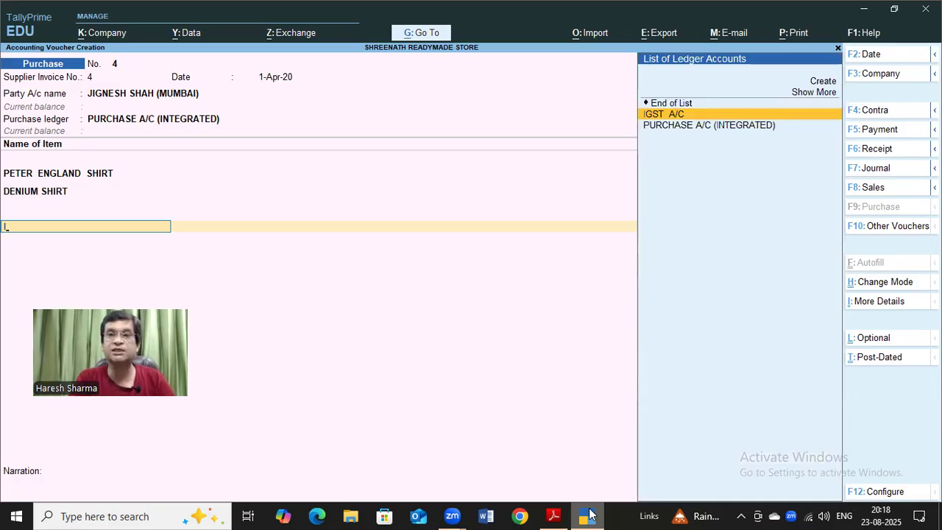
pyautogui.press('Return')
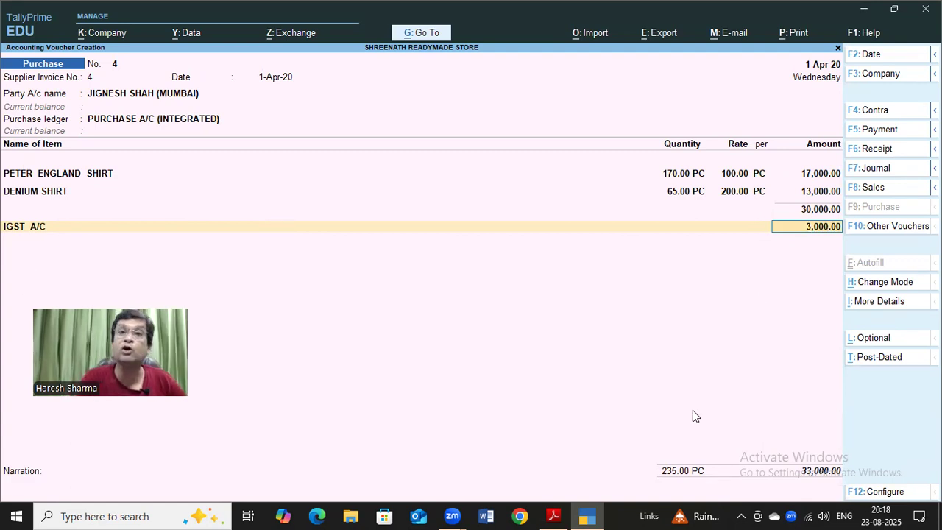
pyautogui.press('Return')
pyautogui.press('Return')
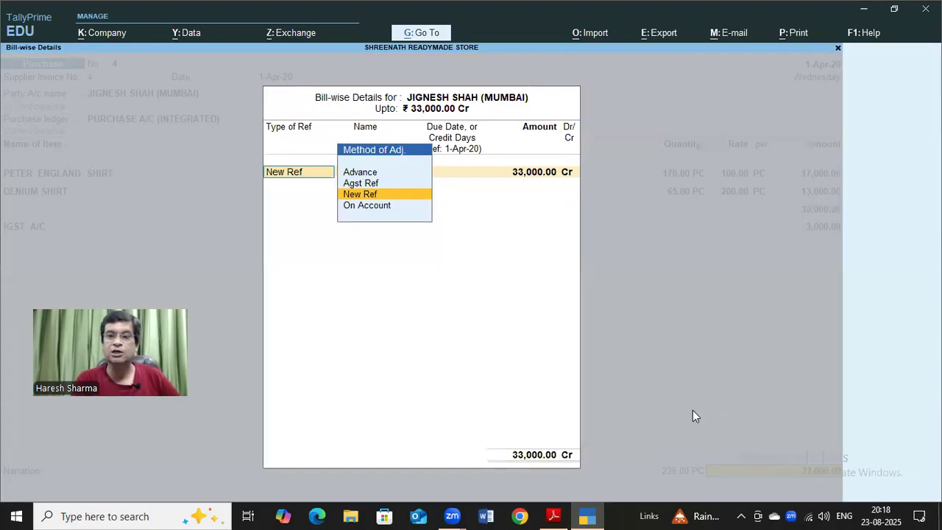
# Accept the Mumbai supplier's bill-wise details as a New Ref and save the fourth purchase voucher.
pyautogui.press('Return')
pyautogui.press('Return')
pyautogui.press('Return')
pyautogui.press('Return')
pyautogui.press('Return')
pyautogui.press('Return')
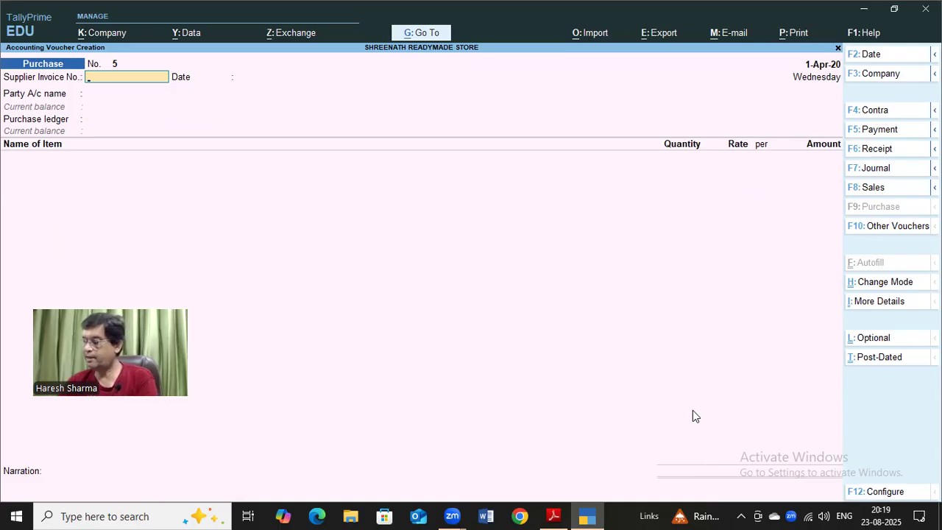
# Consult exercise 15 in the Adobe Reader PDF, return to TallyPrime and enter supplier invoice number 5 dated 1-Apr-20.
pyautogui.click(553, 515)
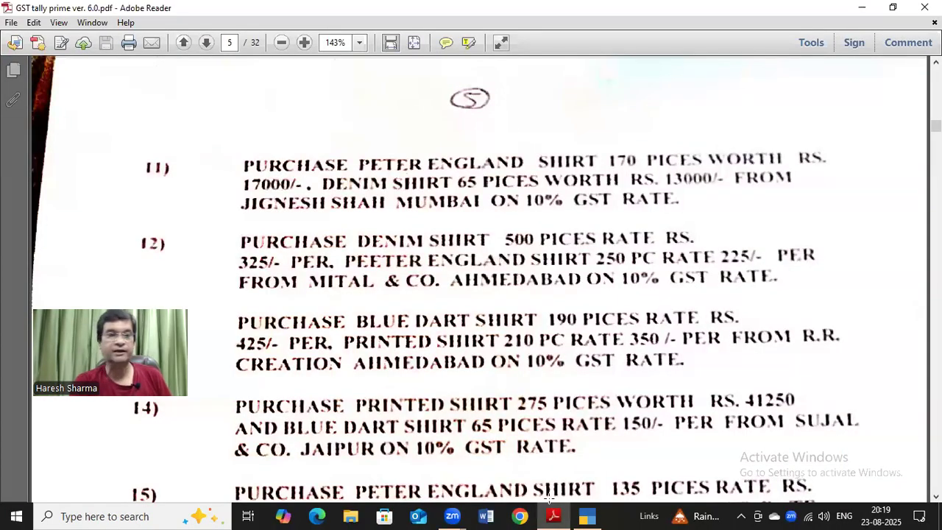
pyautogui.scroll(-5, 548, 498)
pyautogui.scroll(-3, 548, 498)
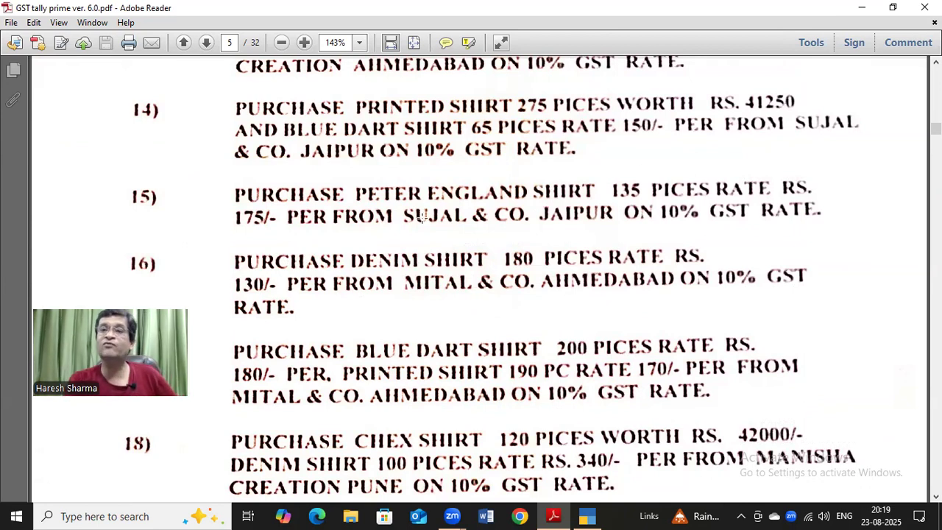
pyautogui.click(589, 513)
pyautogui.write('5')
pyautogui.press('Return')
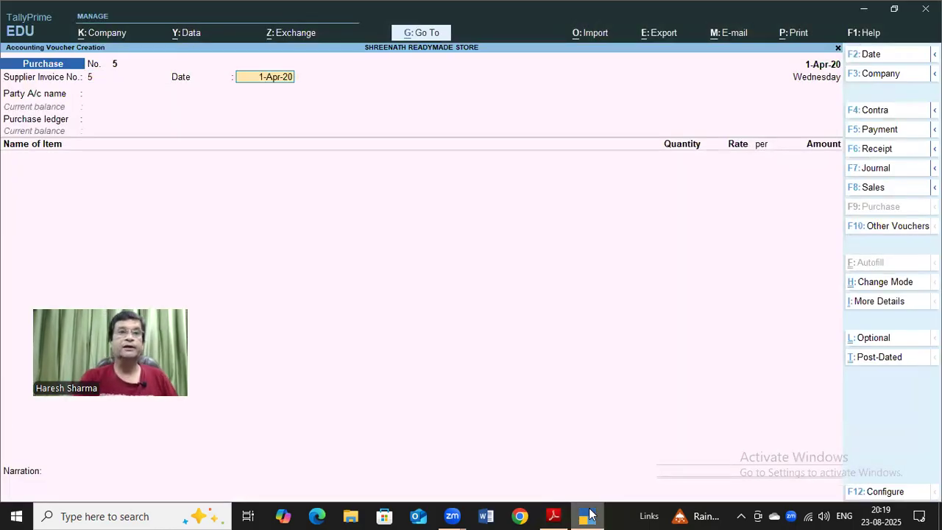
pyautogui.press('Return')
# Create a party ledger named SUJAL & CO. (JAIPUR) under Sundry Creditors, keeping bill-by-bill balances at Yes and the mailing name.
pyautogui.hotkey('alt', 'c')
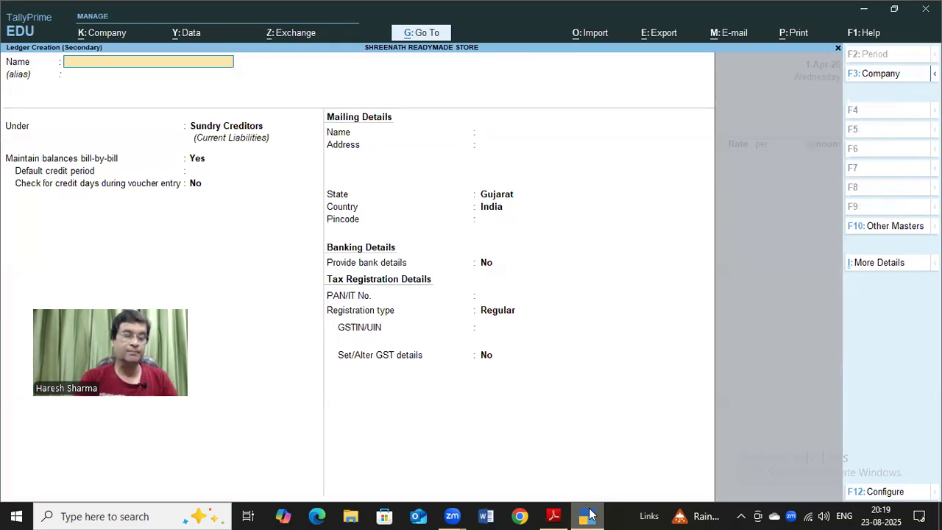
pyautogui.write('SUJAL')
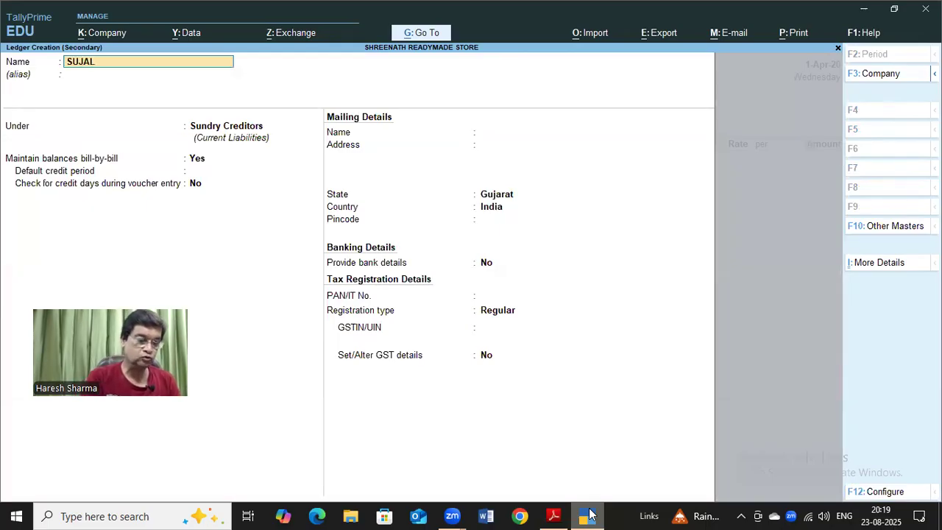
pyautogui.write('  & CO')
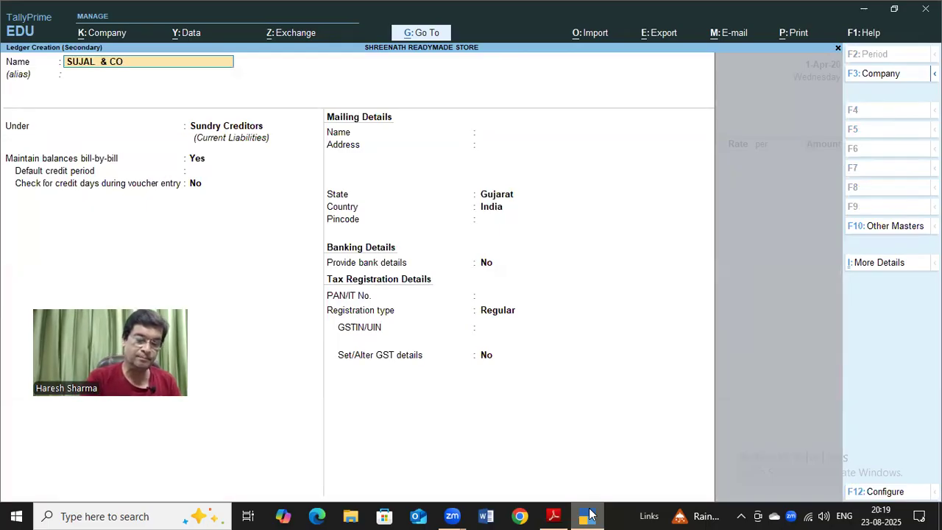
pyautogui.write('. (')
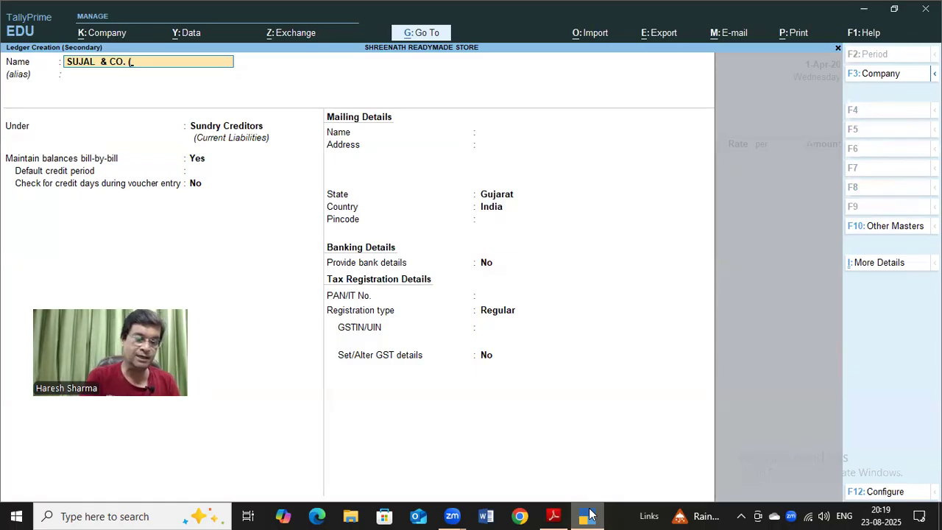
pyautogui.write('JAIPUR)')
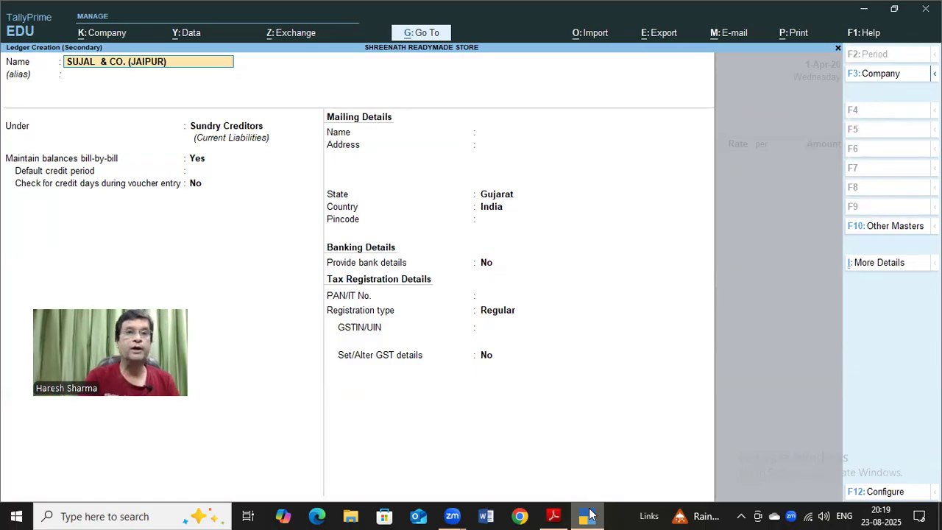
pyautogui.press('Return')
pyautogui.press('Return')
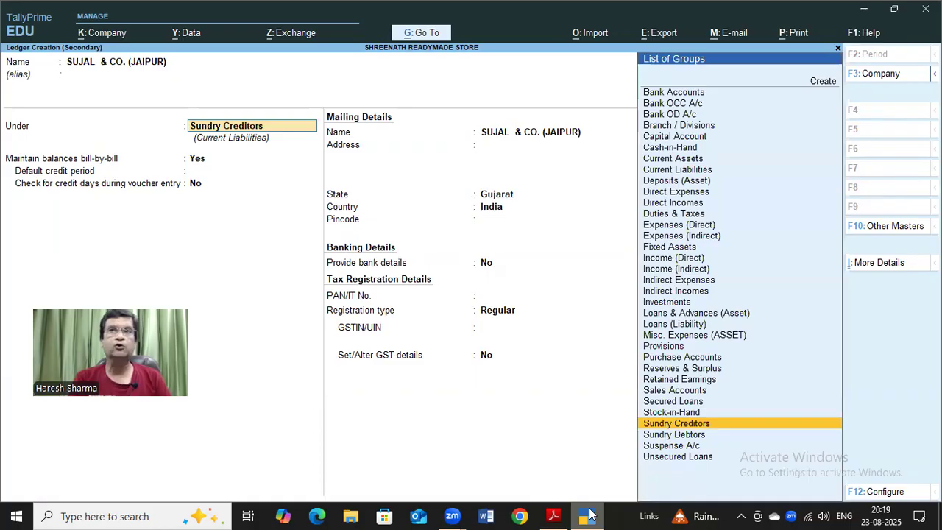
pyautogui.press('Return')
pyautogui.press('Return')
pyautogui.press('Return')
pyautogui.press('Return')
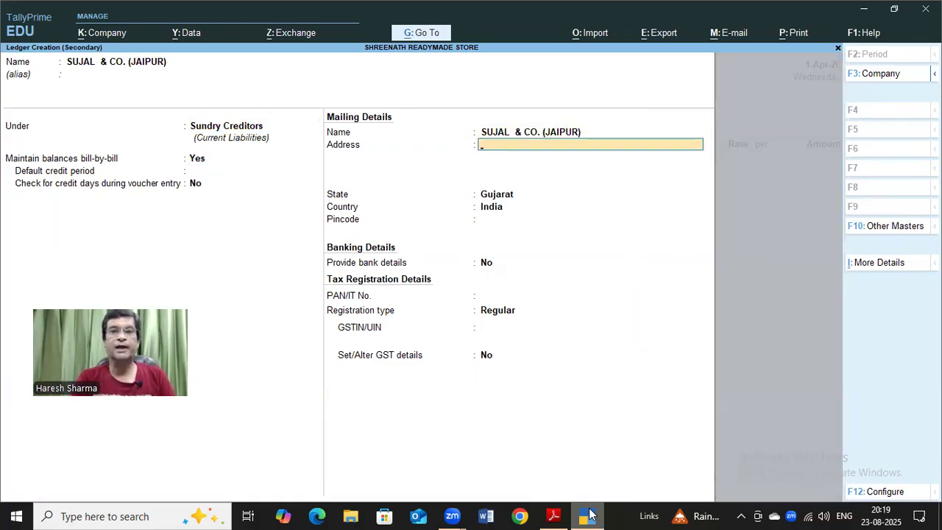
# Leave the supplier's address blank and set the ledger's state to Rajasthan.
pyautogui.press('Return')
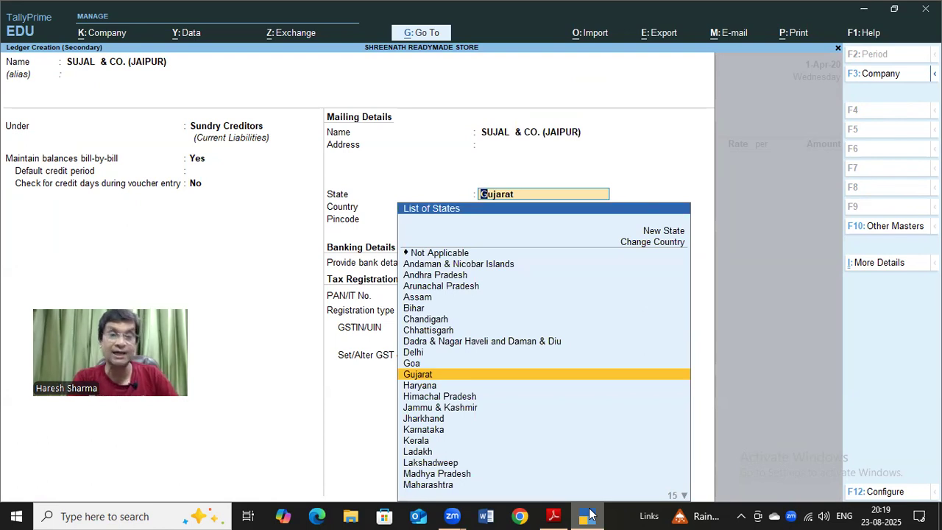
pyautogui.write('R')
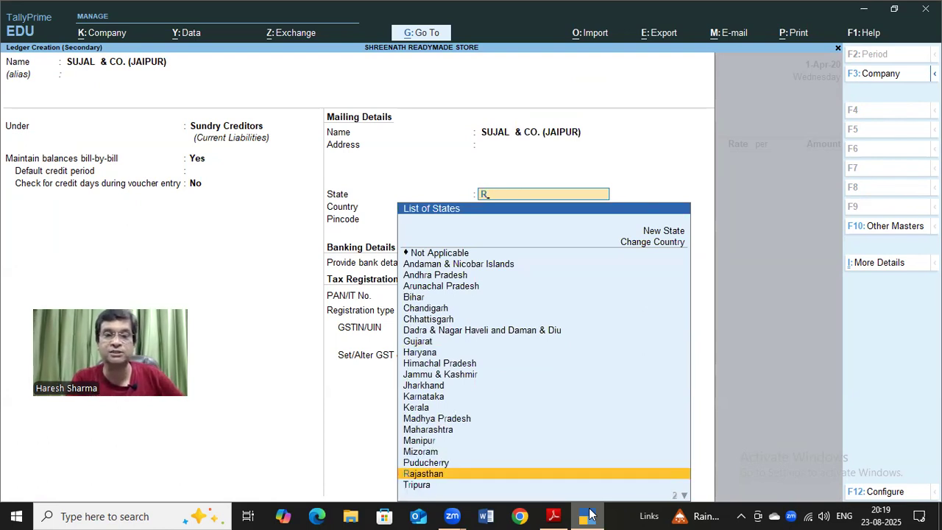
pyautogui.press('Down')
pyautogui.press('Down')
pyautogui.press('Down')
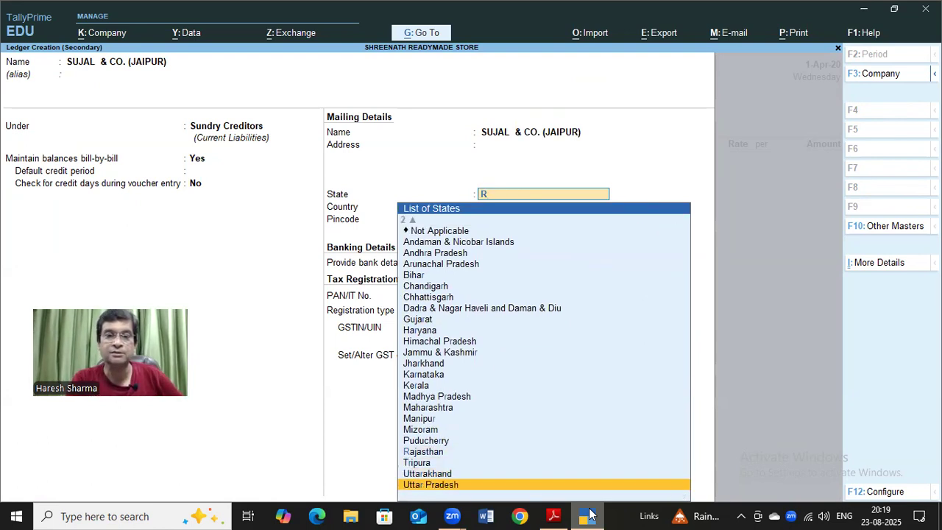
pyautogui.press('Up')
pyautogui.press('Up')
pyautogui.press('Up')
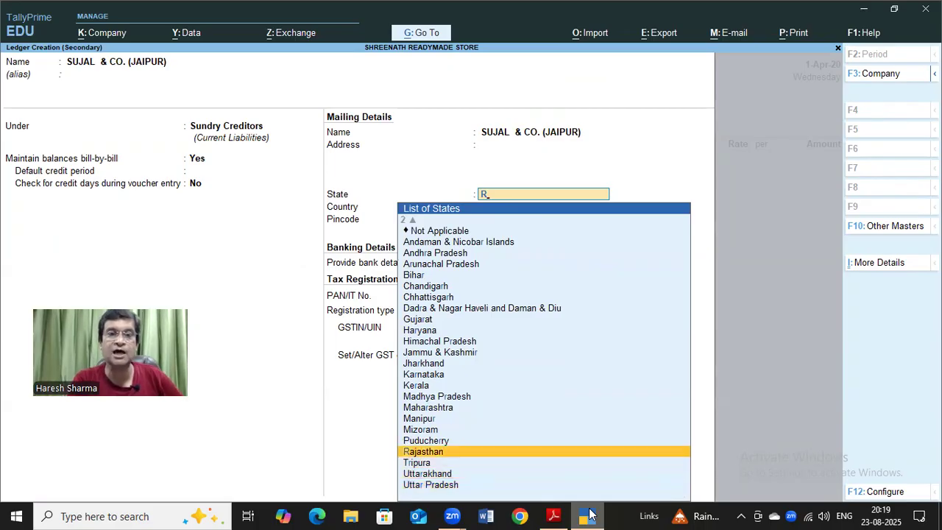
pyautogui.press('Return')
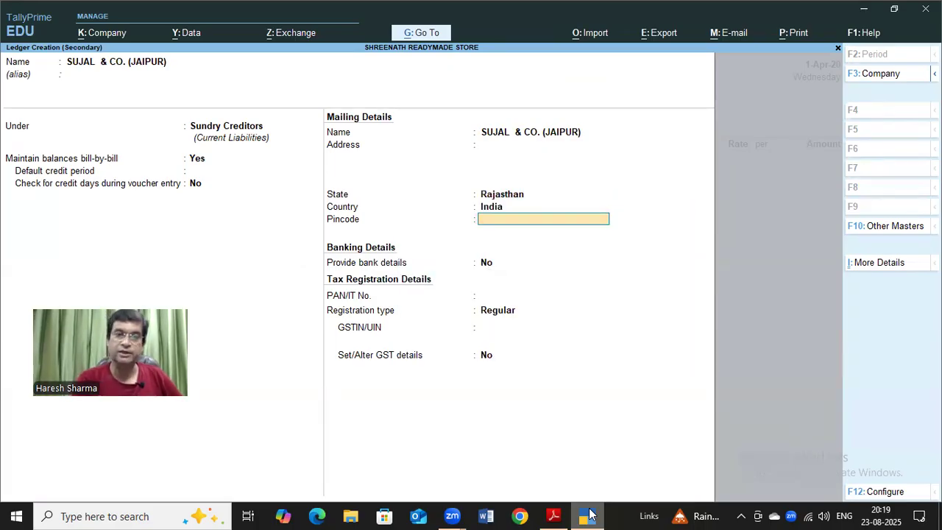
# Enter the Jaipur supplier's GSTIN/UIN with Regular registration, leave Set/Alter GST details at No, and save the ledger.
pyautogui.press('Return')
pyautogui.press('Return')
pyautogui.press('Return')
pyautogui.press('Return')
pyautogui.write('321541144')
pyautogui.press('Return')
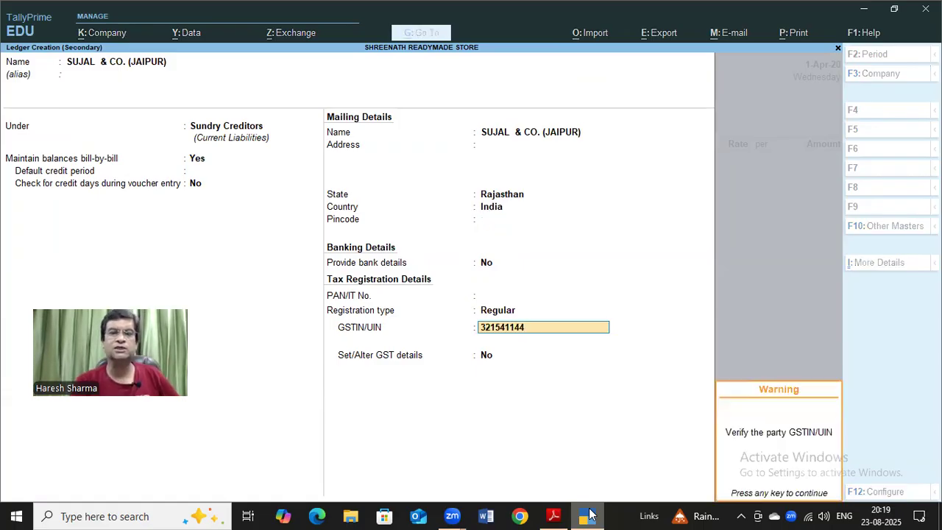
pyautogui.press('Return')
pyautogui.press('Return')
pyautogui.press('Return')
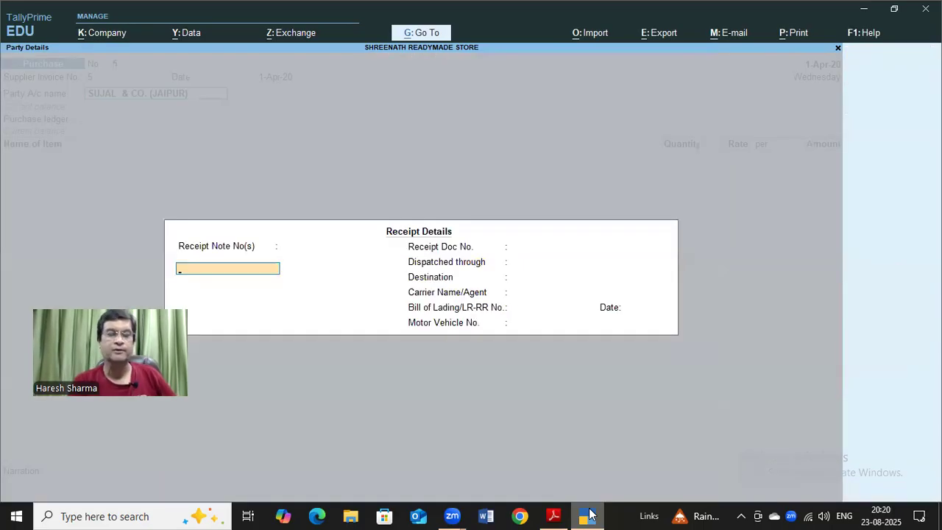
# Accept the Jaipur supplier's receipt and party details and select PURCHASE A/C (INTEGRATED) as the purchase ledger.
pyautogui.hotkey('ctrl', 'a')
pyautogui.hotkey('ctrl', 'a')
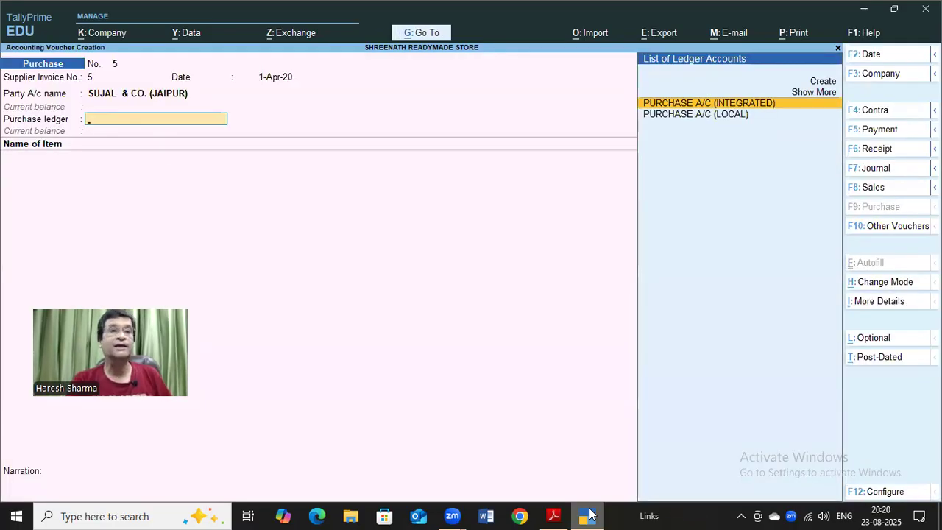
pyautogui.press('Return')
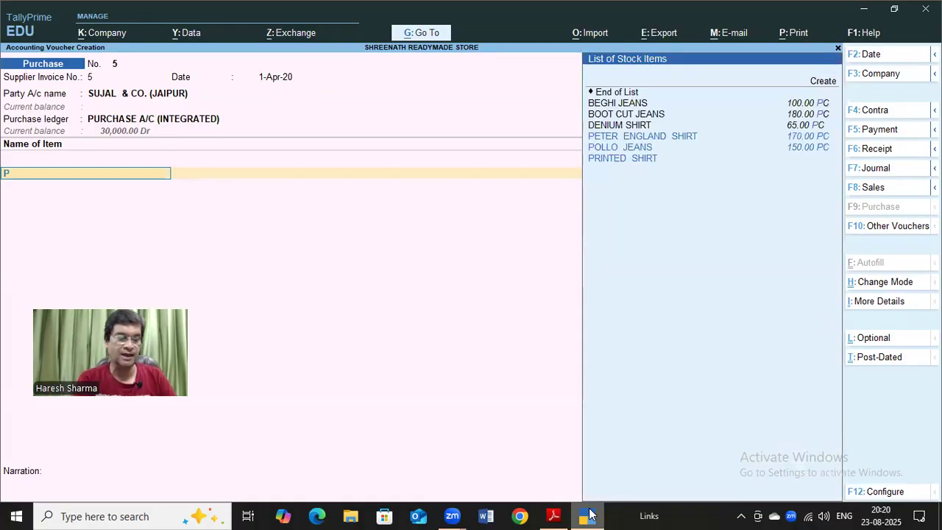
# Add the PETER ENGLAND SHIRT item with a quantity of 135 PC at a rate of 175.
pyautogui.write('PE')
pyautogui.press('Return')
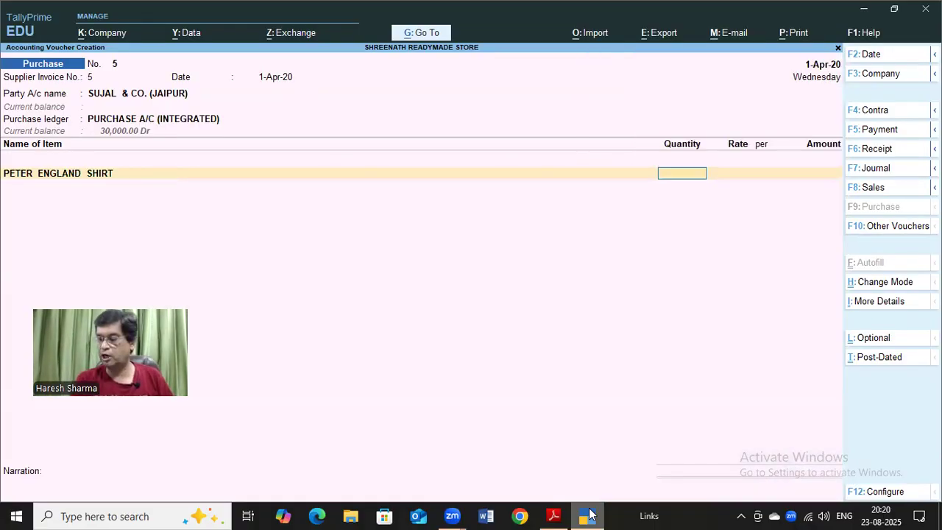
pyautogui.write('135')
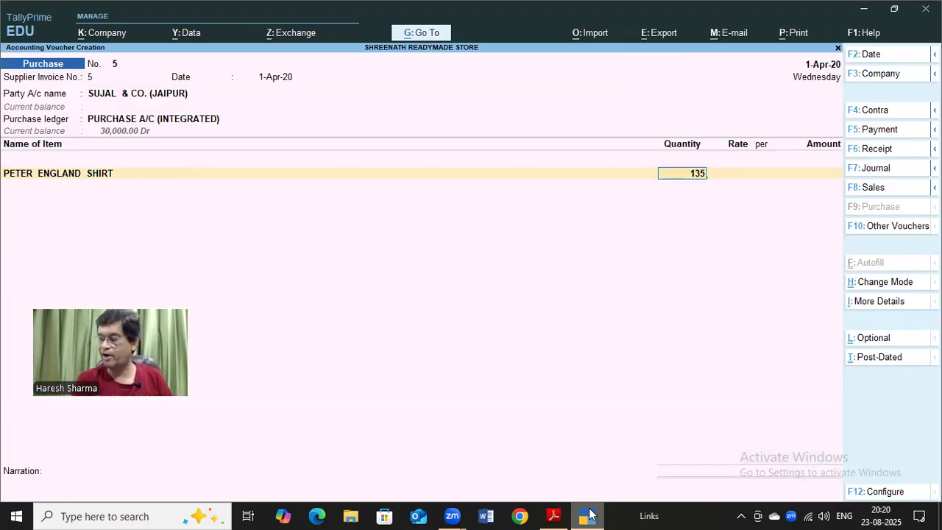
pyautogui.press('Return')
pyautogui.write('175')
pyautogui.press('Return')
pyautogui.press('Return')
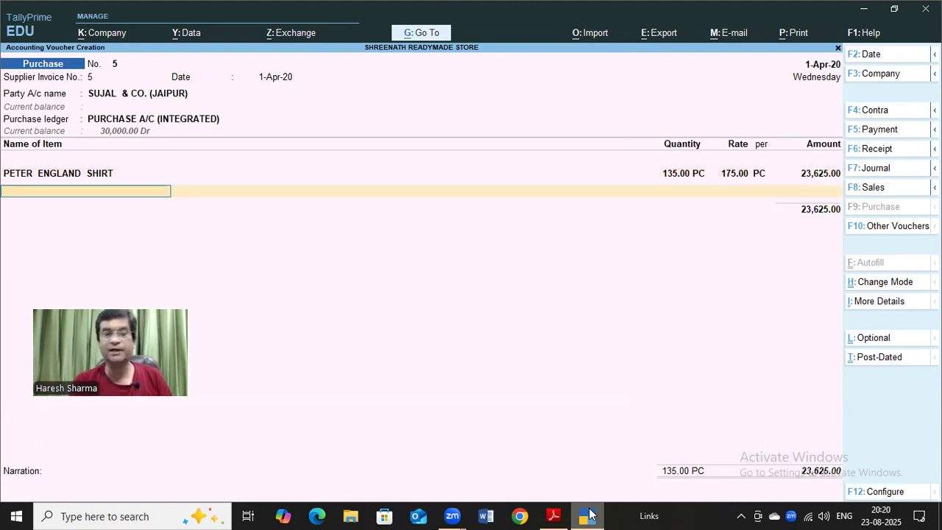
# End the item list and add the IGST A/C ledger with its automatically calculated tax amount.
pyautogui.press('Return')
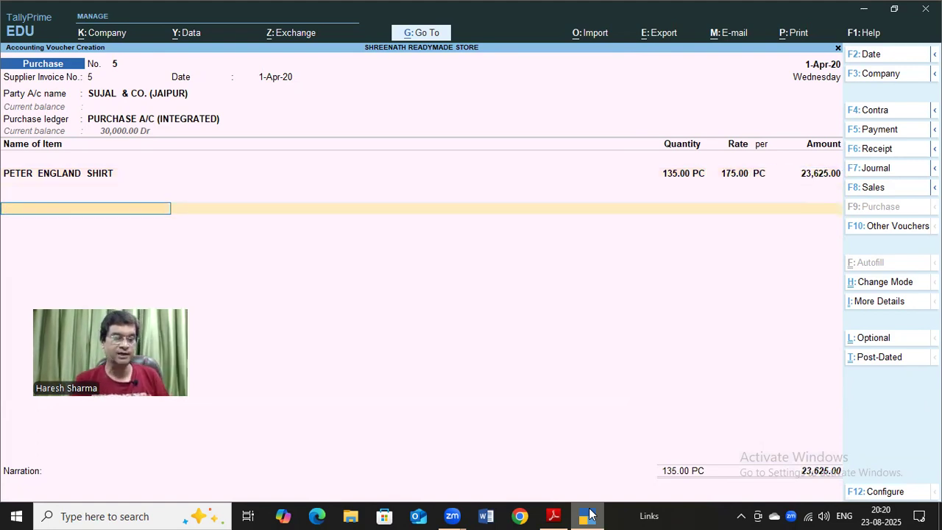
pyautogui.press('Return')
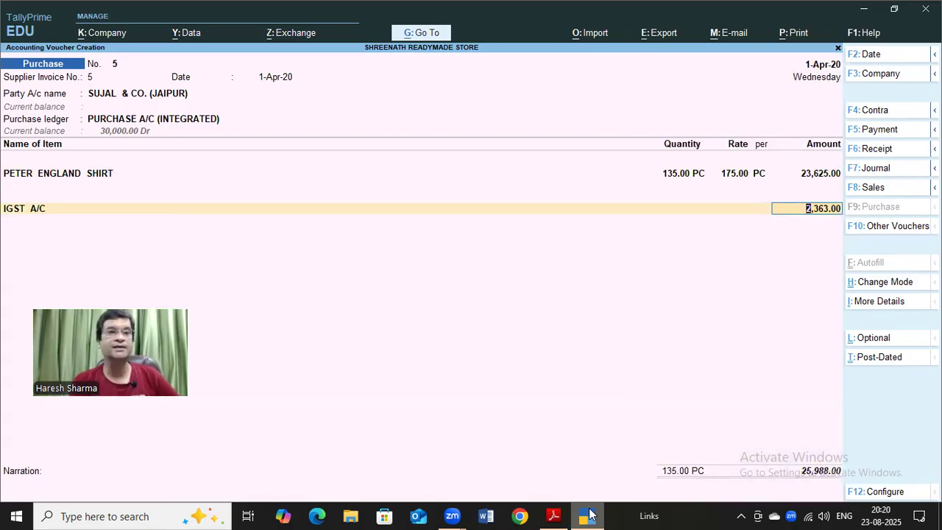
pyautogui.press('Return')
pyautogui.press('Return')
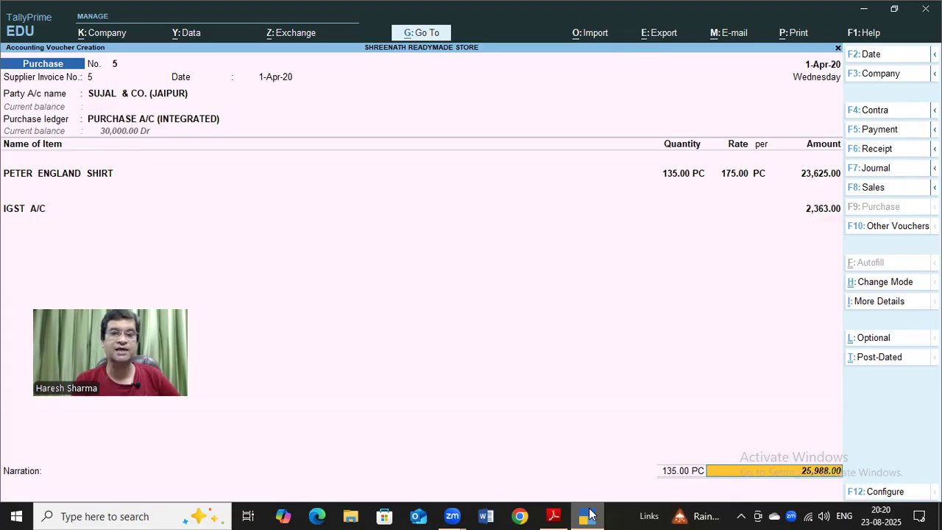
# Accept the Jaipur supplier's bill-wise details as New Ref 5 and save the fifth purchase voucher.
pyautogui.press('Return')
pyautogui.press('Return')
pyautogui.press('Return')
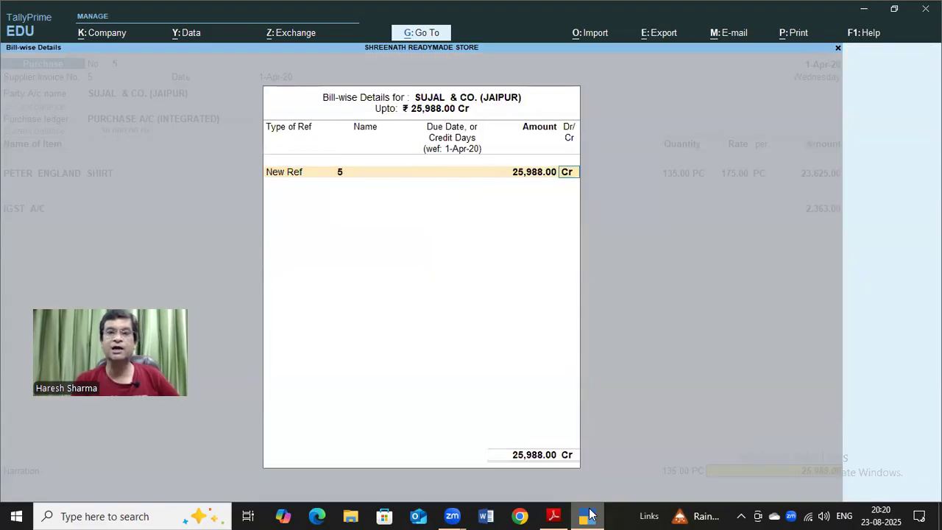
pyautogui.press('Return')
pyautogui.press('Return')
pyautogui.press('Return')
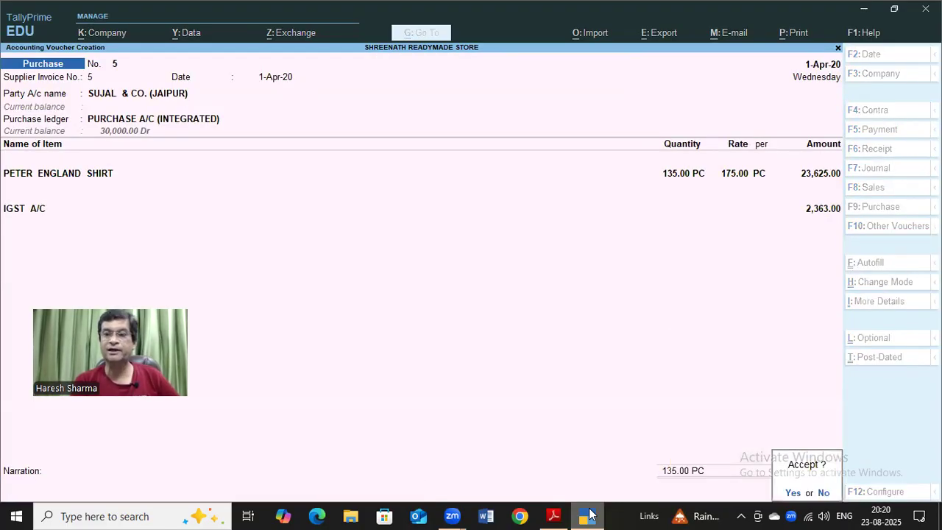
pyautogui.press('Return')
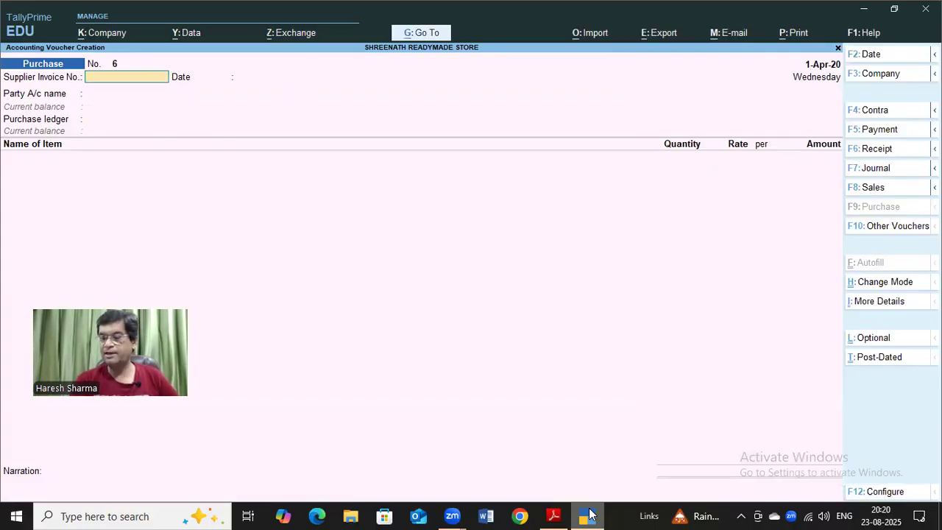
# Switch to the exercise PDF in Adobe Reader and read the purchase exercises following number 15.
pyautogui.click(552, 515)
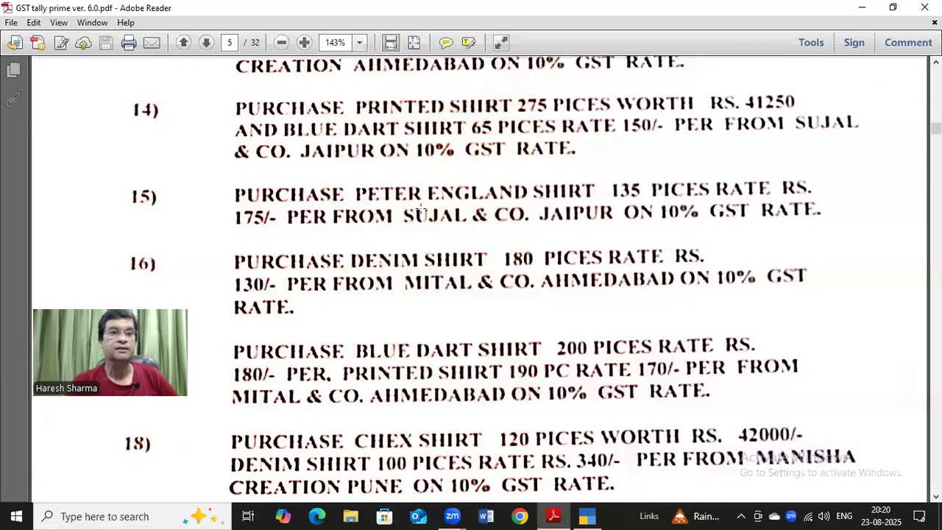
pyautogui.scroll(-2, 421, 210)
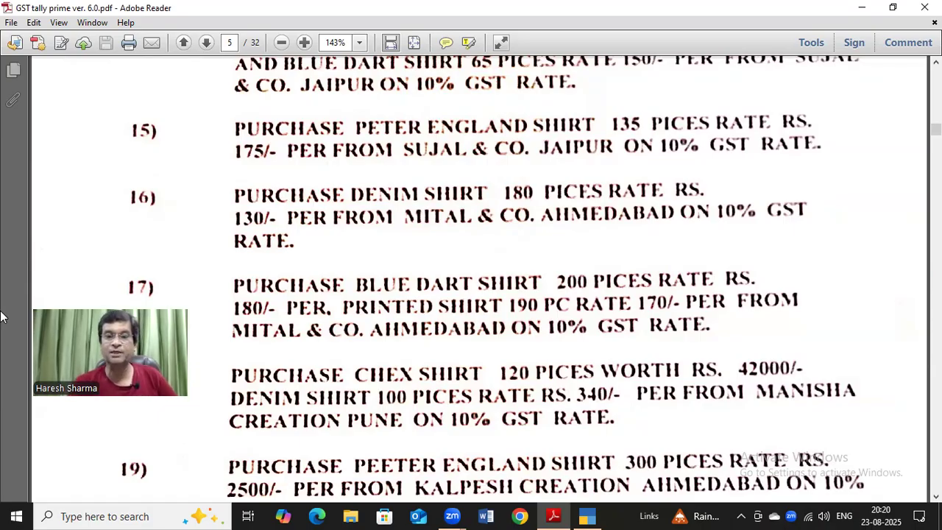
# Switch to TallyPrime and start the sixth purchase voucher with supplier invoice number 6 dated 1-Apr-20.
pyautogui.click(589, 515)
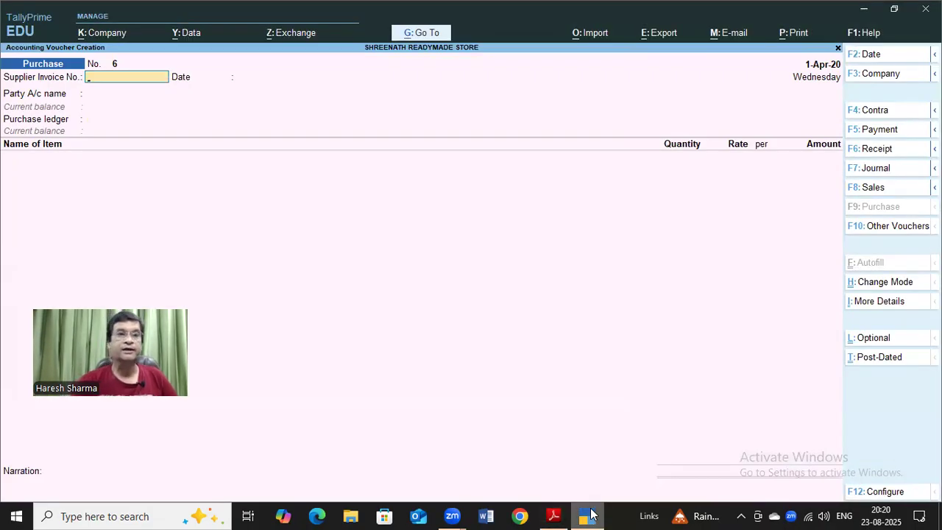
pyautogui.write('6')
pyautogui.press('Return')
pyautogui.press('Return')
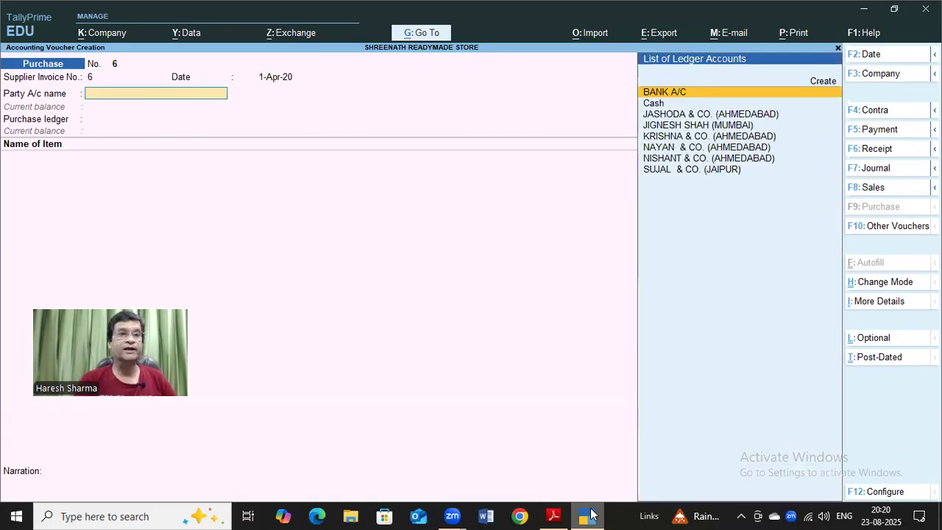
# Start a new supplier ledger named MITAL & CO. (AHMEDABAD) under Sundry Creditors with bill-by-bill balances and Gujarat, India as location.
pyautogui.hotkey('alt', 'c')
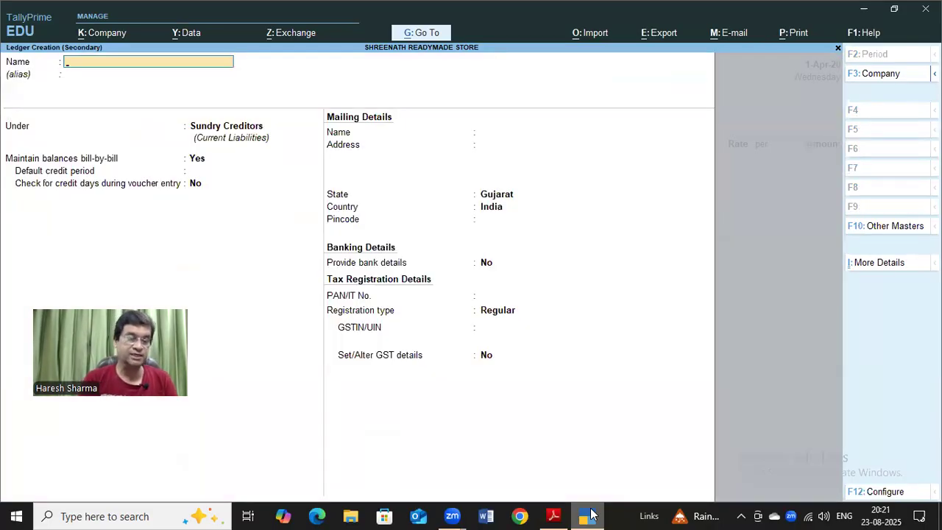
pyautogui.write('MITAL')
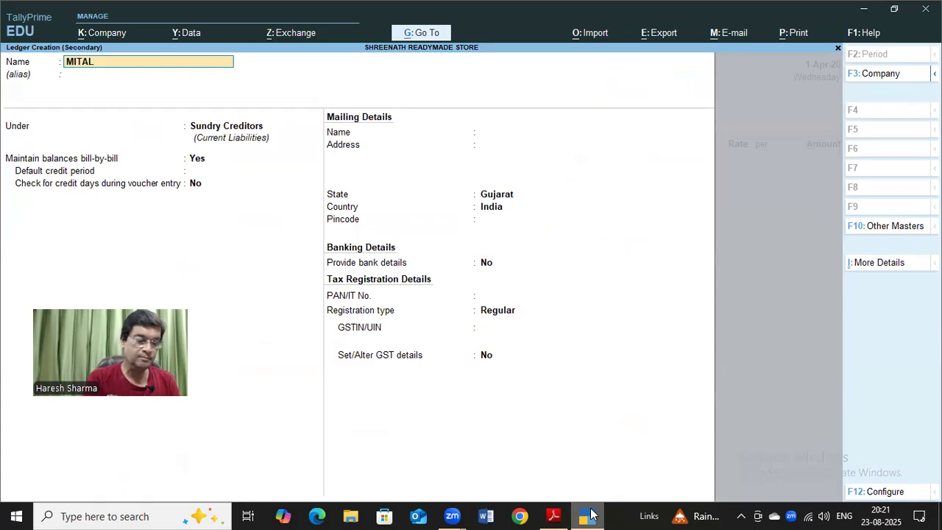
pyautogui.write(' & CO. (AH')
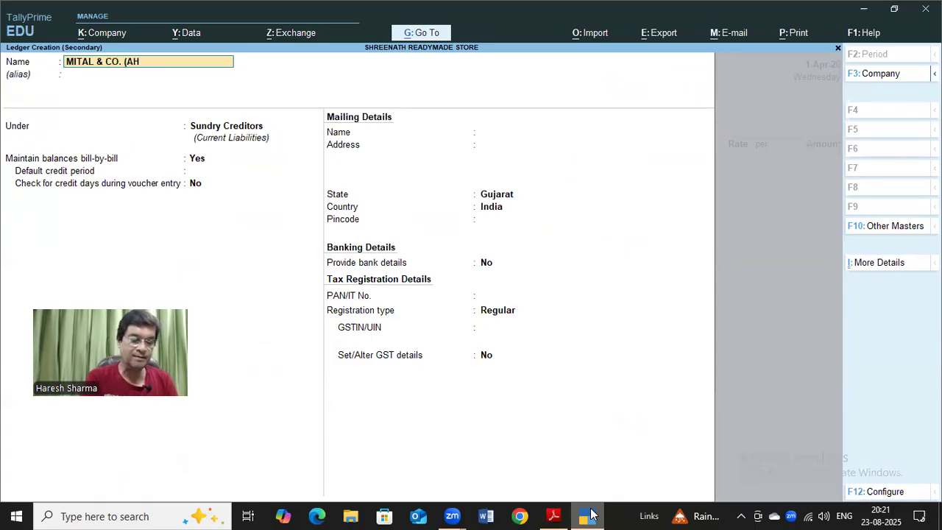
pyautogui.write('MEDABAD)')
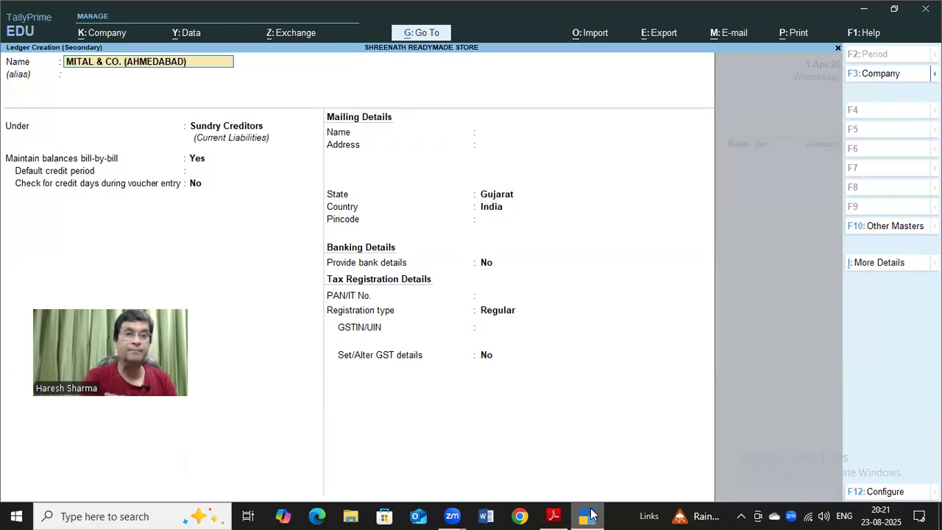
pyautogui.press('Return')
pyautogui.press('Return')
pyautogui.press('Return')
pyautogui.press('Return')
pyautogui.press('Return')
pyautogui.press('Return')
pyautogui.press('Return')
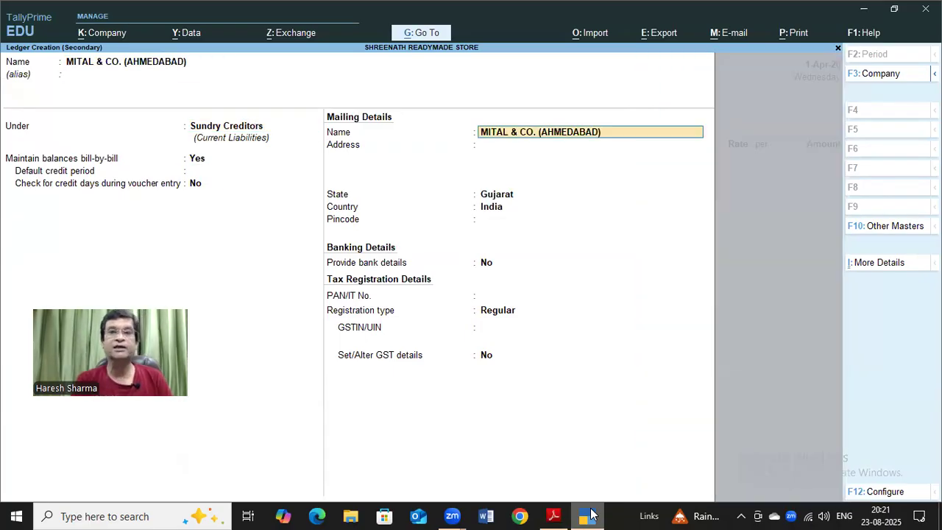
pyautogui.press('Return')
pyautogui.press('Return')
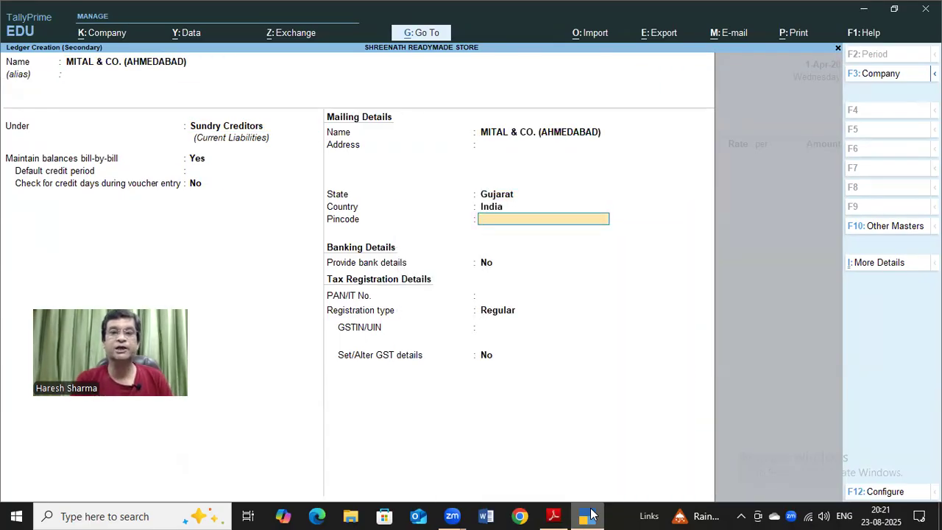
# Keep the Regular registration type, enter the supplier's GSTIN/UIN and save the new ledger without altering GST details.
pyautogui.press('Return')
pyautogui.press('Return')
pyautogui.press('Return')
pyautogui.press('Return')
pyautogui.write('32412244')
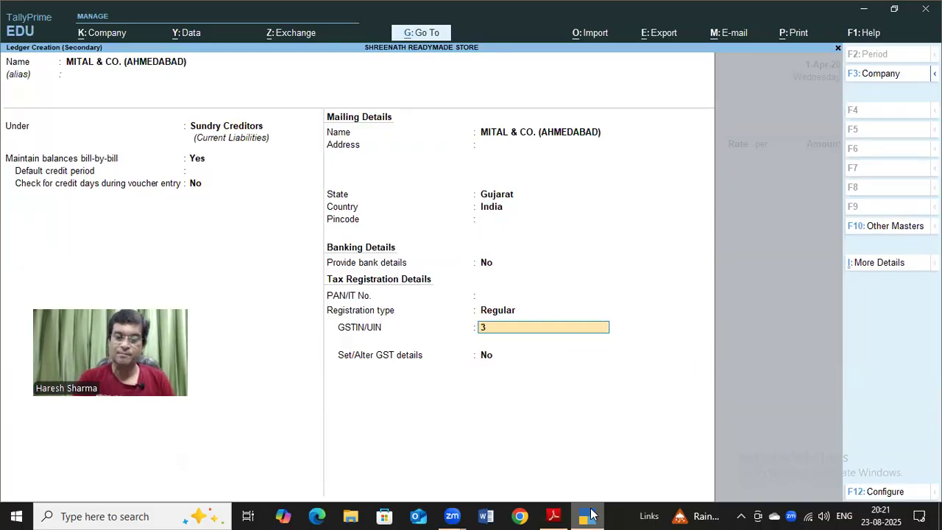
pyautogui.press('Return')
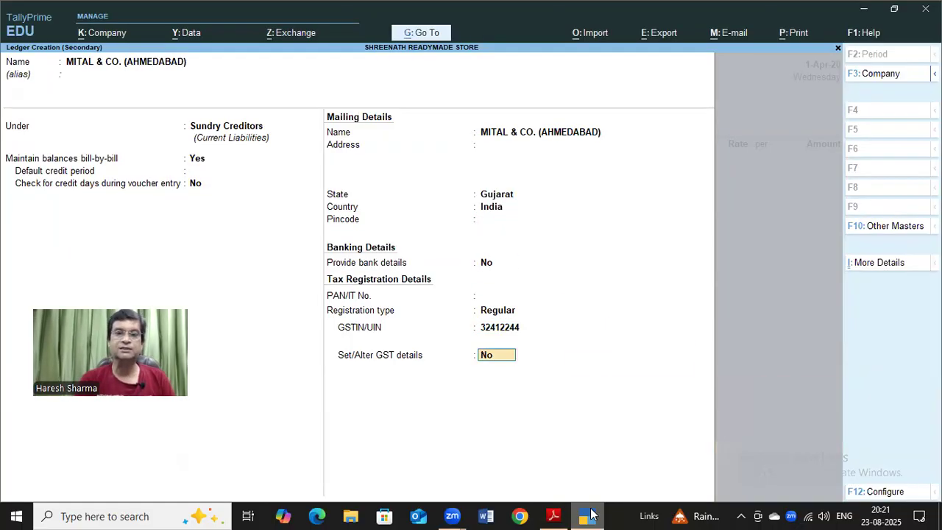
pyautogui.press('Return')
pyautogui.press('Return')
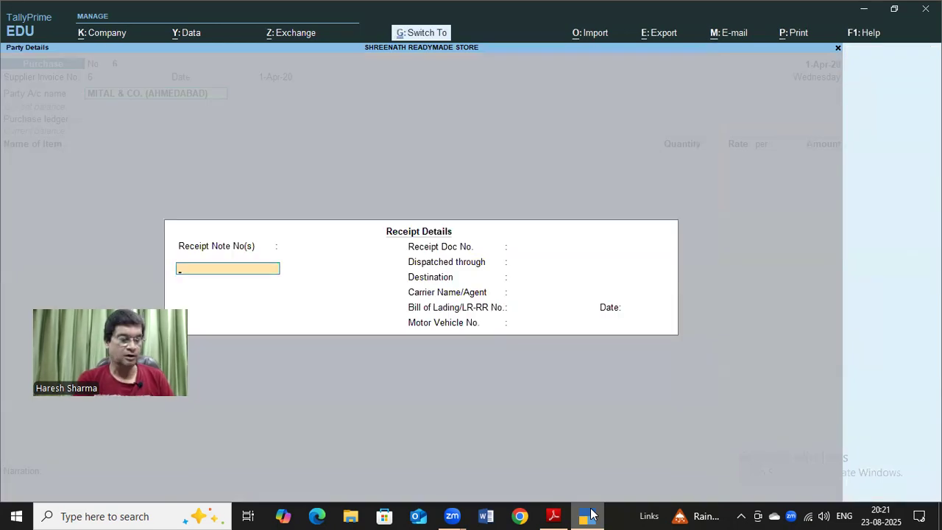
# Accept the blank receipt details and the party details, and choose PURCHASE A/C (LOCAL) as the purchase ledger.
pyautogui.hotkey('ctrl', 'a')
pyautogui.hotkey('ctrl', 'a')
pyautogui.press('Down')
pyautogui.press('Return')
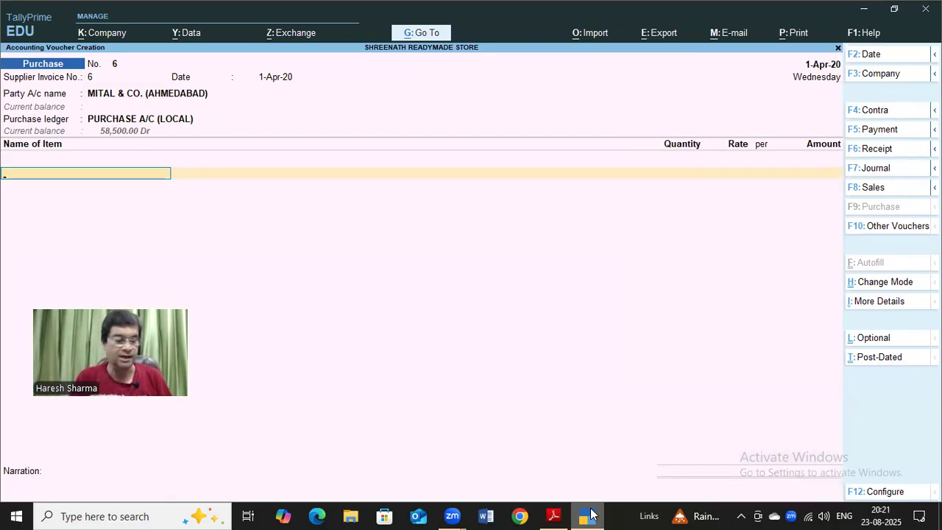
# Add the DENIUM SHIRT item with a quantity of 180 PC at a rate of 130 and end the item list.
pyautogui.write('DE')
pyautogui.press('Down')
pyautogui.press('Down')
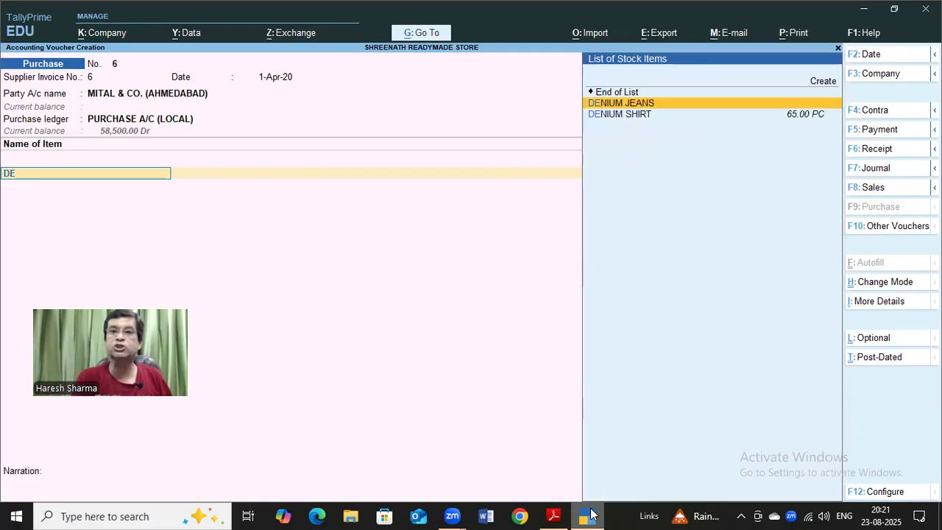
pyautogui.press('Return')
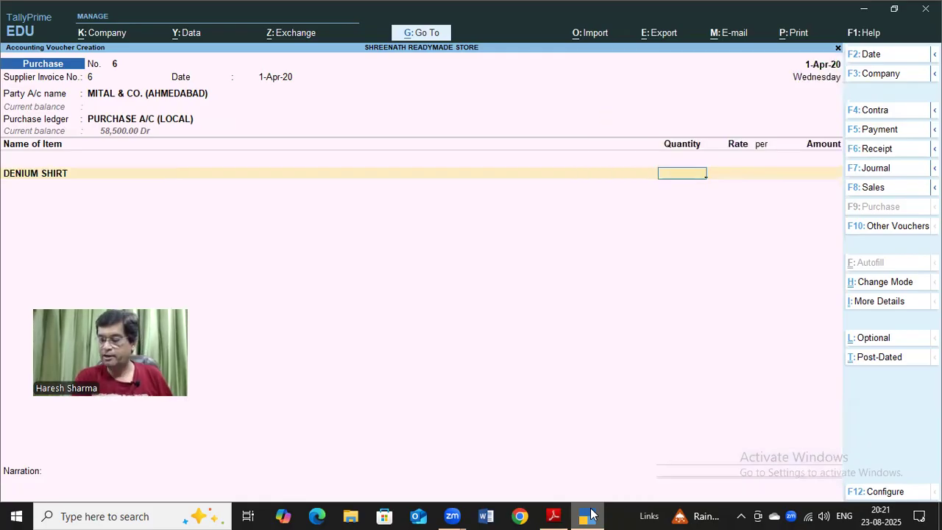
pyautogui.write('180')
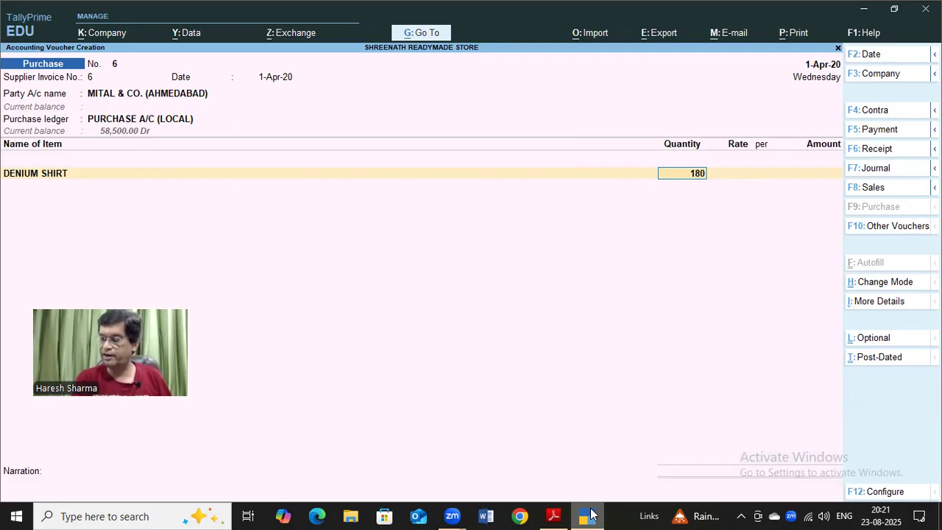
pyautogui.press('Return')
pyautogui.write('130')
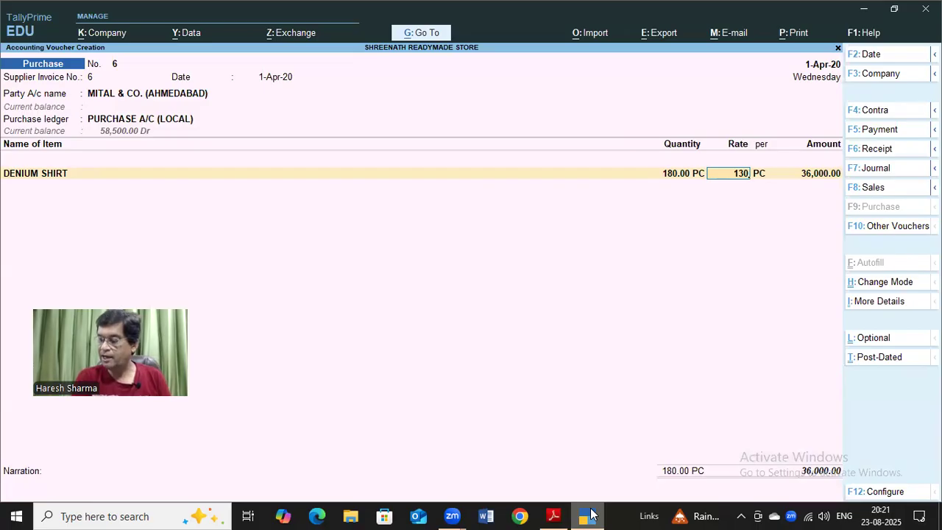
pyautogui.press('Return')
pyautogui.press('Return')
pyautogui.press('Return')
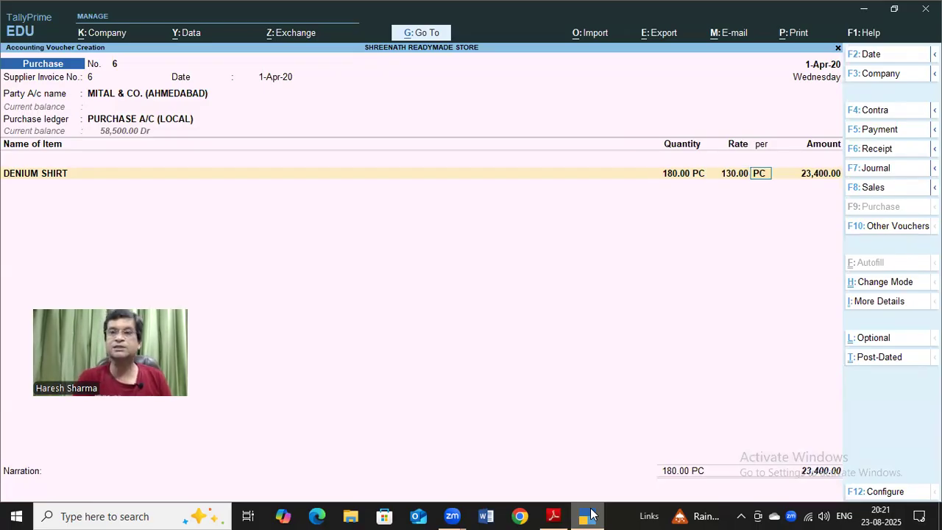
pyautogui.press('Return')
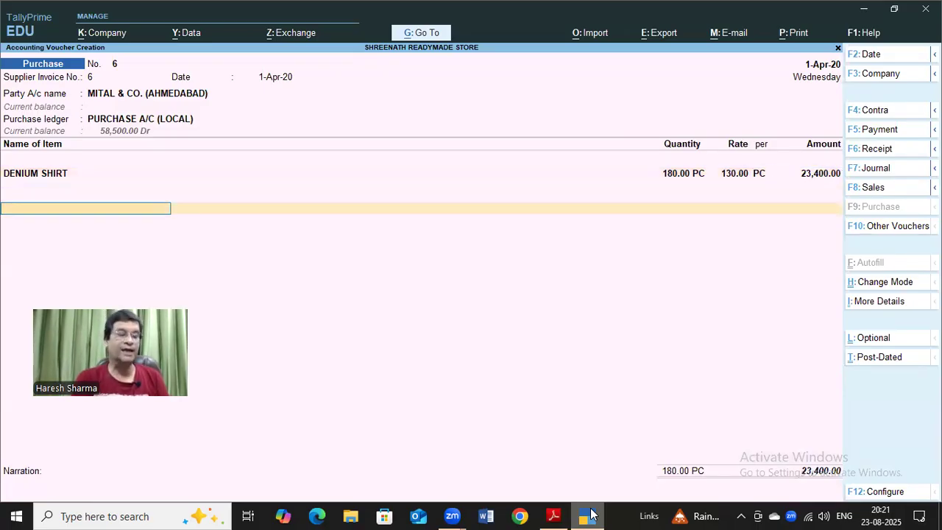
# Add the SGST A/C and CGST A/C ledgers with their automatically calculated tax amounts.
pyautogui.write('SG')
pyautogui.press('Return')
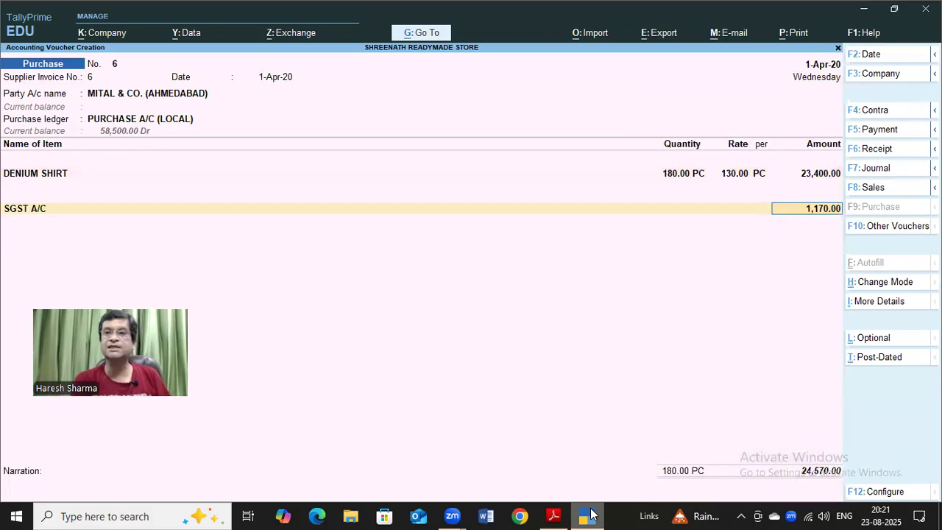
pyautogui.press('Return')
pyautogui.write('CG')
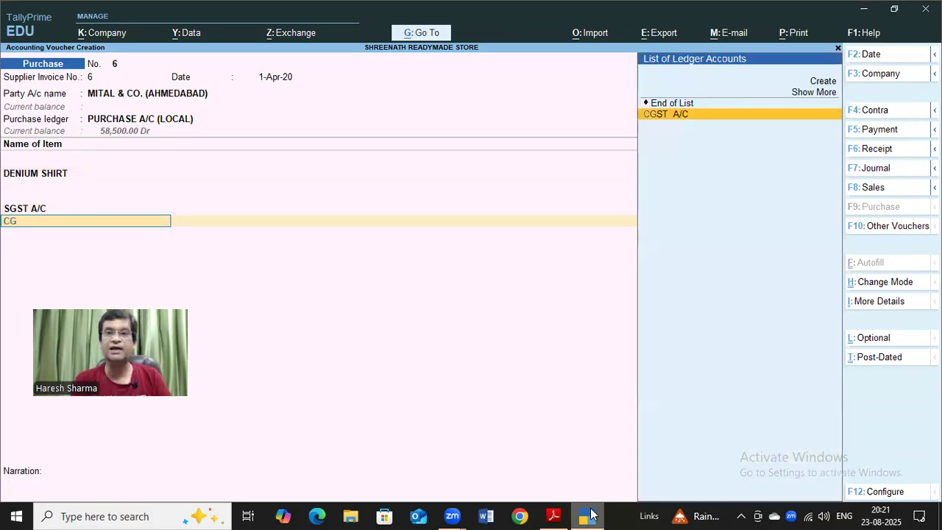
pyautogui.press('Return')
pyautogui.press('Return')
# Accept the MITAL & CO. bill-wise details as New Ref and save the sixth purchase voucher without a narration.
pyautogui.press('Return')
pyautogui.press('Return')
pyautogui.press('Return')
pyautogui.press('Return')
pyautogui.press('Return')
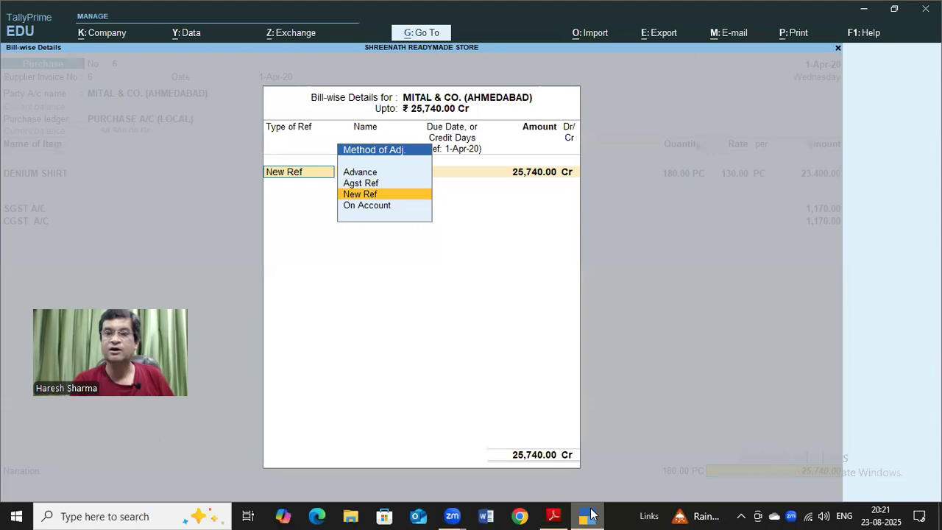
pyautogui.press('Return')
pyautogui.press('Return')
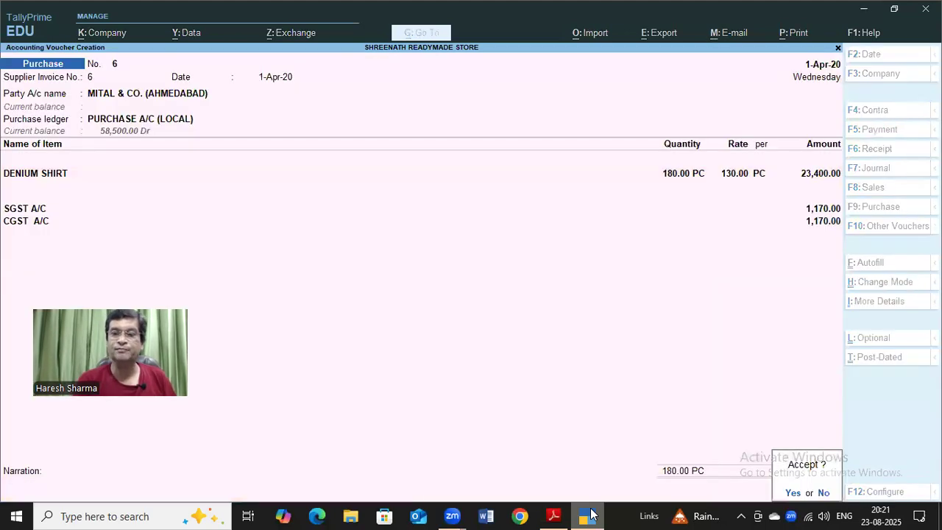
pyautogui.press('Return')
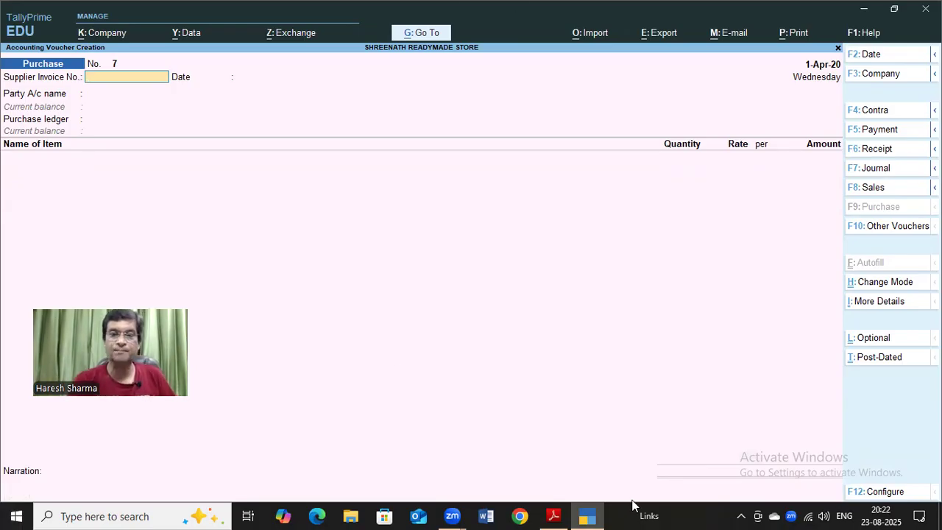
# Switch to the exercise PDF in Adobe Reader and read the PAYMENT (F5) exercises on page 10 at 100% zoom.
pyautogui.moveTo(553, 515)
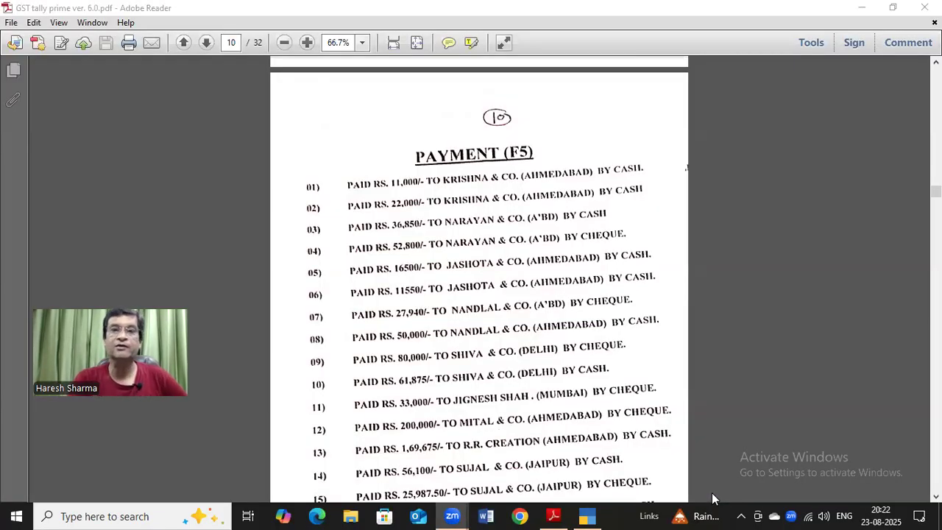
pyautogui.click(309, 43)
pyautogui.click(307, 43)
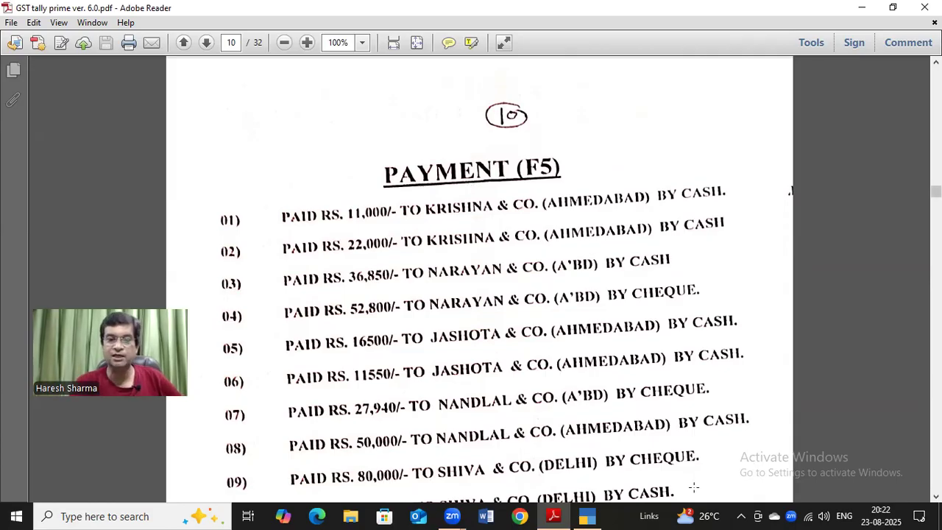
# Switch back to TallyPrime and start a payment voucher with Cash as the account.
pyautogui.click(584, 514)
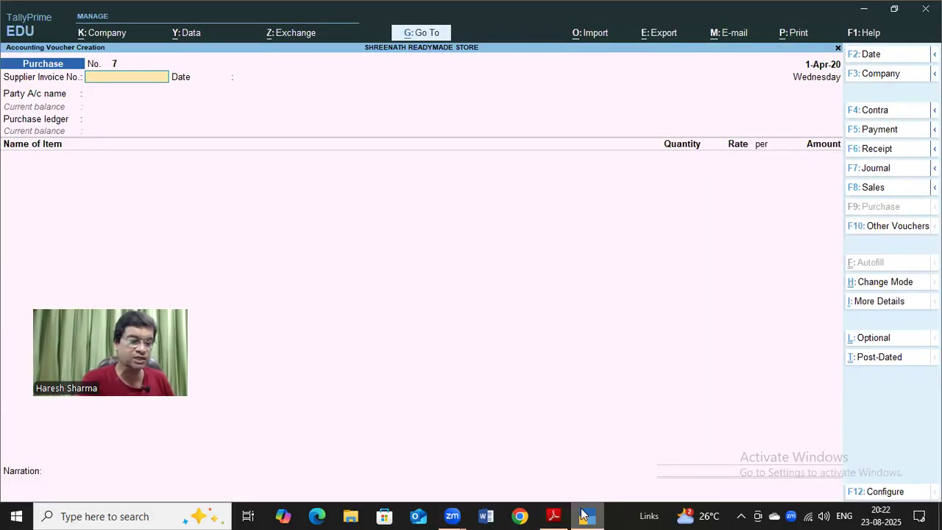
pyautogui.press('F5')
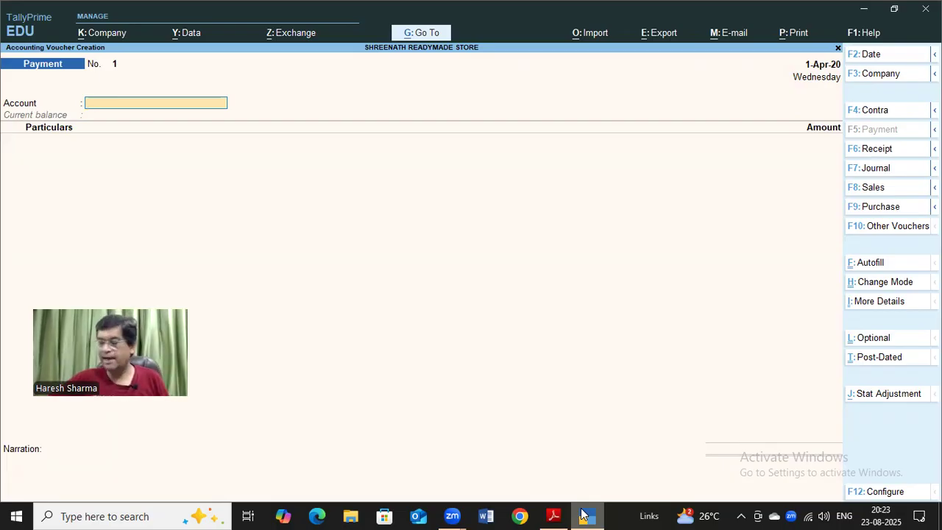
pyautogui.write('c')
pyautogui.press('Return')
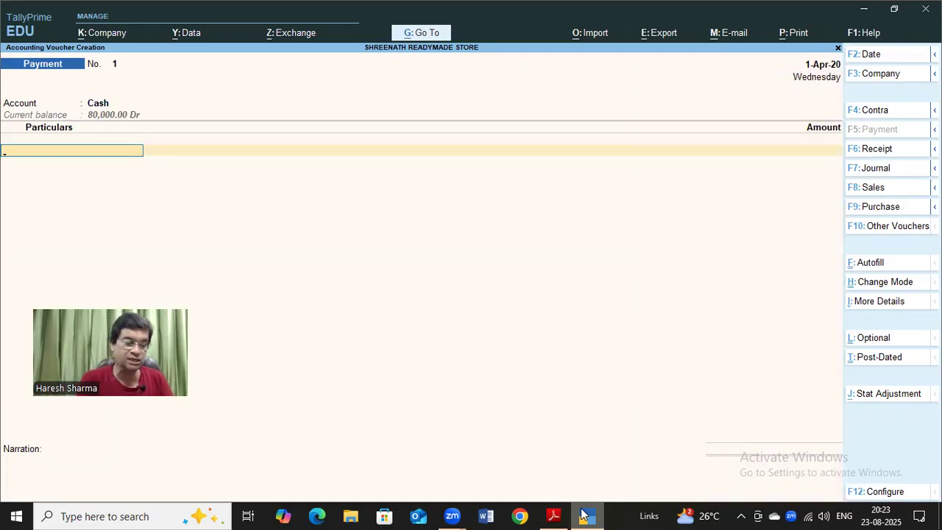
# Enter KRISHNA & CO. (AHMEDABAD) as the paid party with an amount of 11000.
pyautogui.write('KRISHNA & CO. (AHMEDABAD')
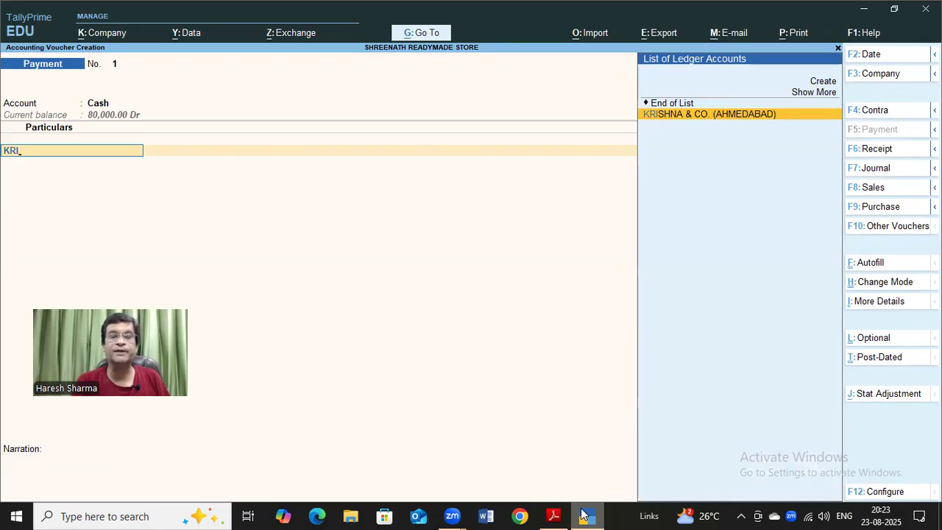
pyautogui.press('Return')
pyautogui.write('11000')
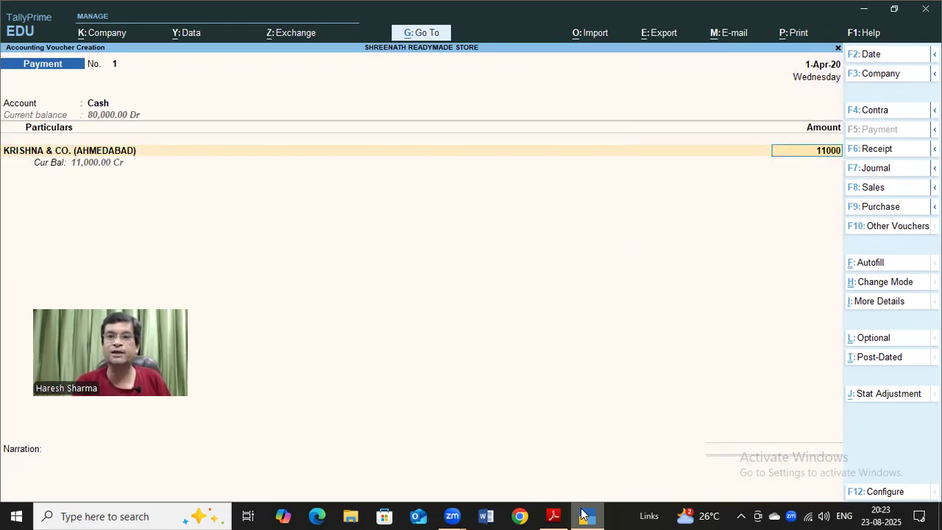
# Settle the KRISHNA & CO. payment as Agst Ref against pending bill 1 and save the first payment voucher without a narration.
pyautogui.press('Return')
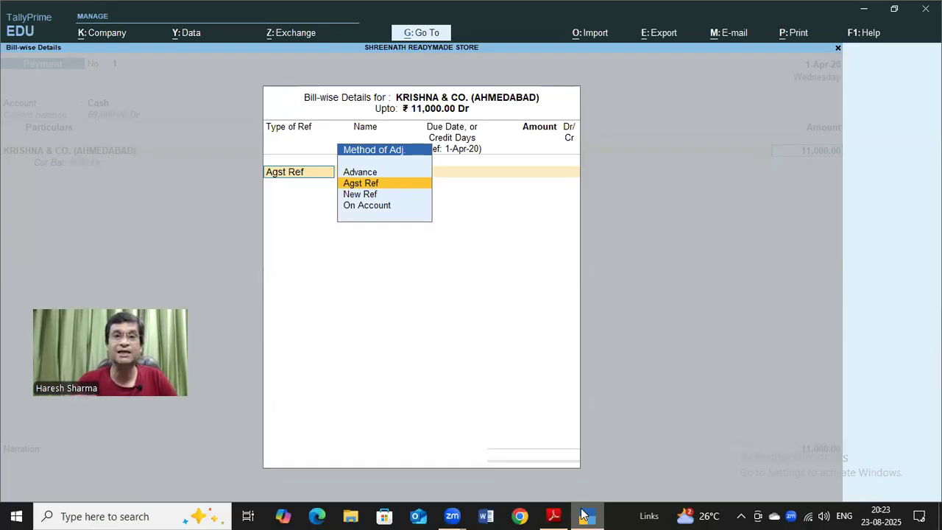
pyautogui.press('Return')
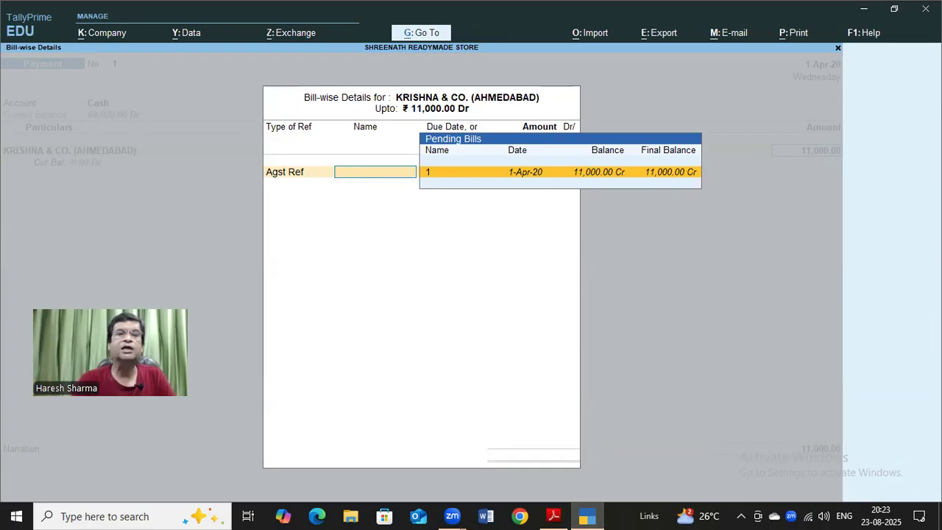
pyautogui.press('Return')
pyautogui.press('Return')
pyautogui.press('Return')
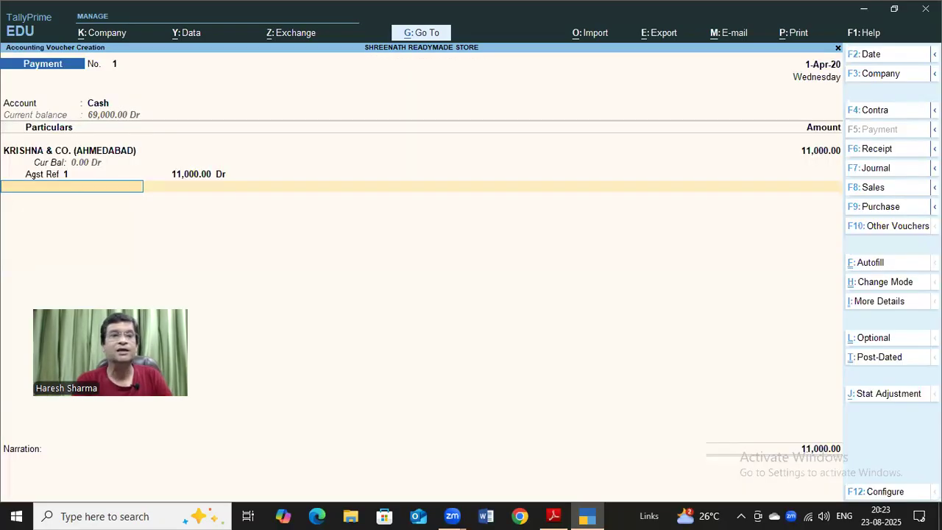
pyautogui.press('Return')
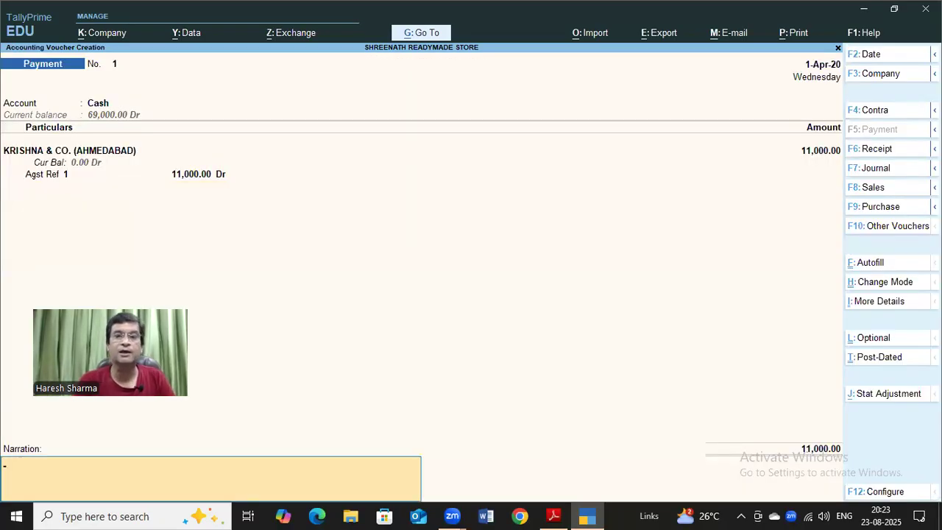
pyautogui.press('Return')
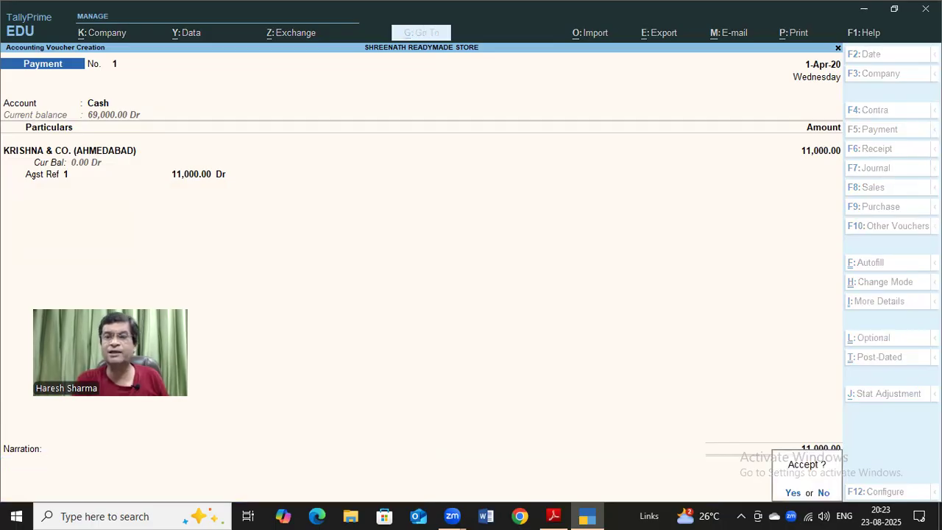
pyautogui.press('Return')
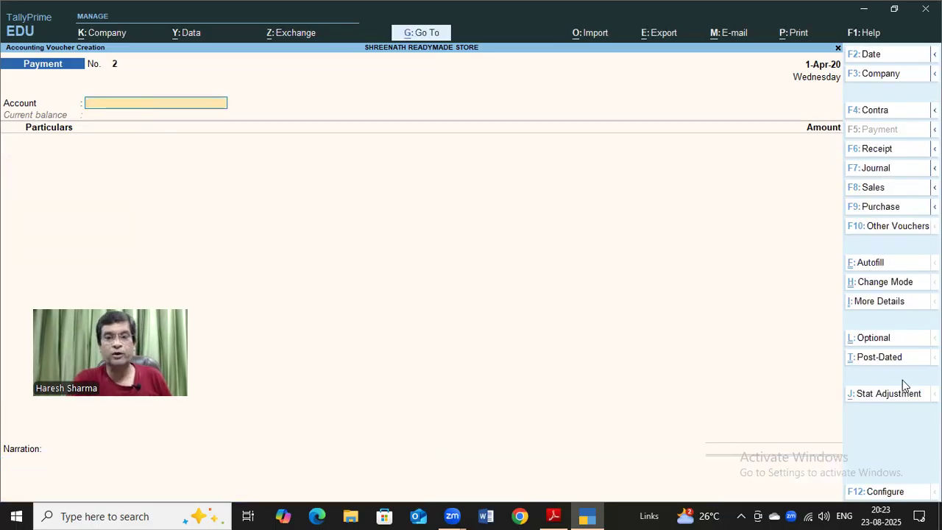
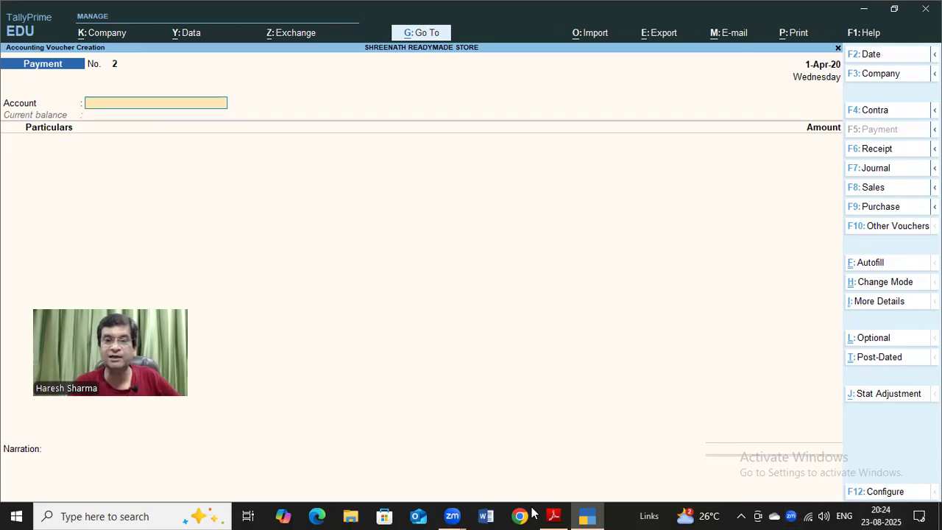
# Check the payment exercises on page 10 of the PDF in Adobe Reader, and back in TallyPrime choose Cash for the second payment voucher.
pyautogui.click(553, 515)
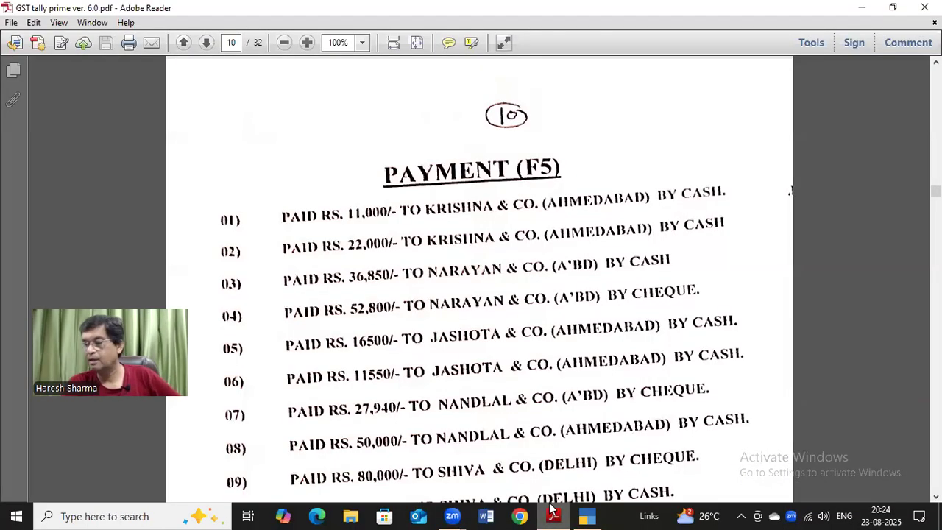
pyautogui.scroll(-2, 507, 298)
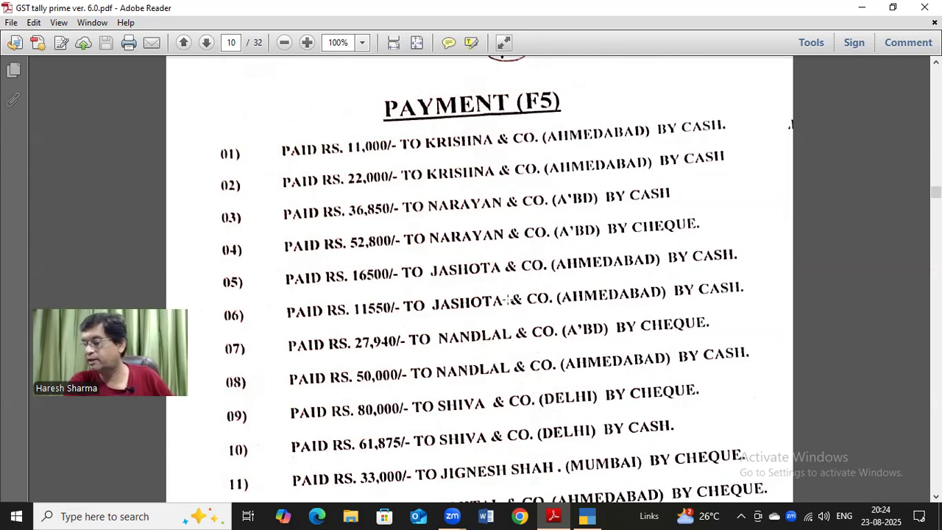
pyautogui.click(586, 515)
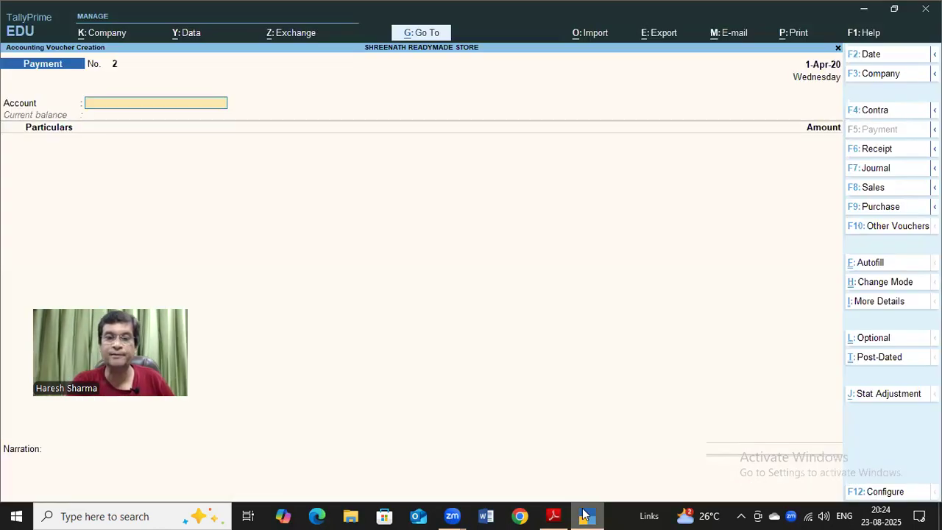
pyautogui.write('c')
pyautogui.press('Return')
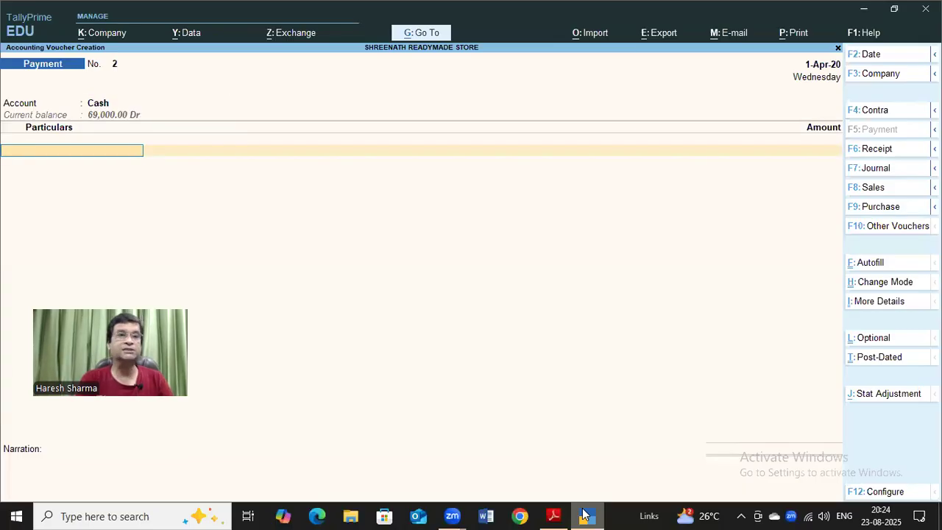
# Enter NAYAN & CO. (AHMEDABAD) as the paid party with an amount of 36850.
pyautogui.write('N')
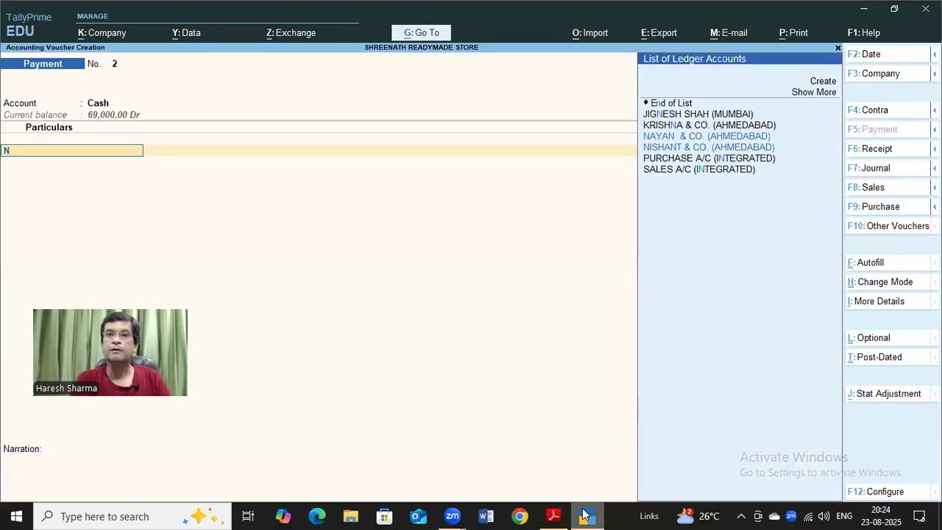
pyautogui.press('Down')
pyautogui.press('Up')
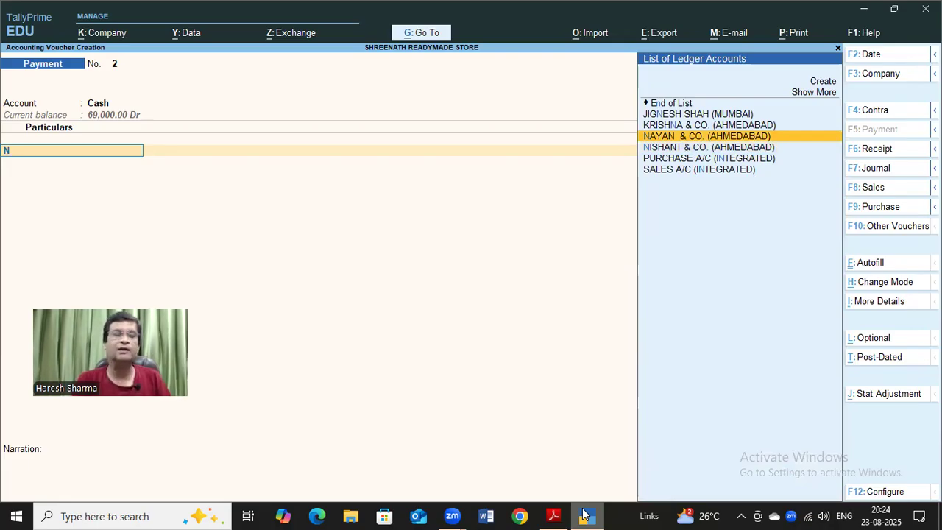
pyautogui.press('Return')
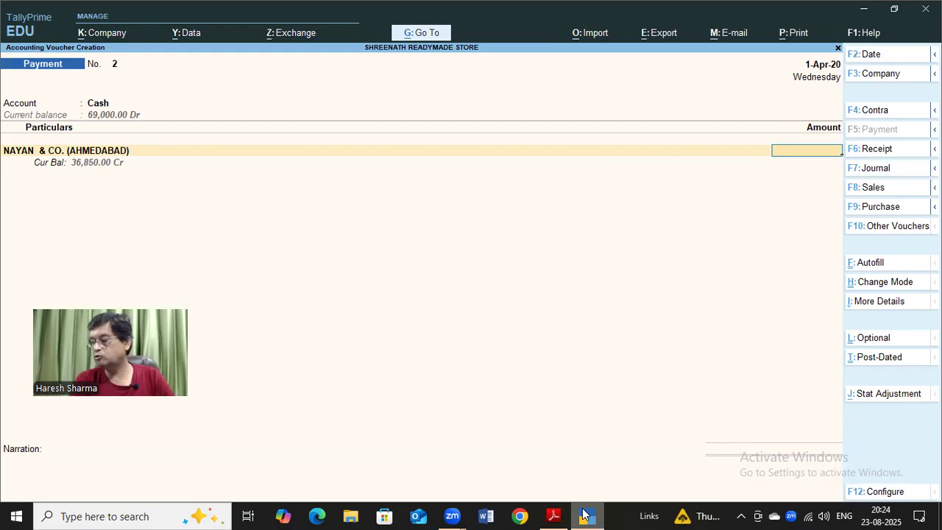
pyautogui.write('36')
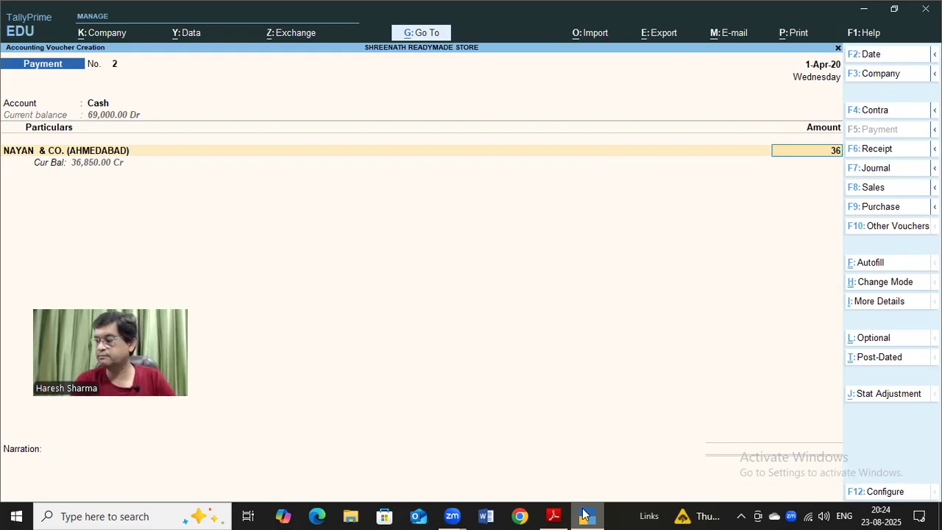
pyautogui.write('850')
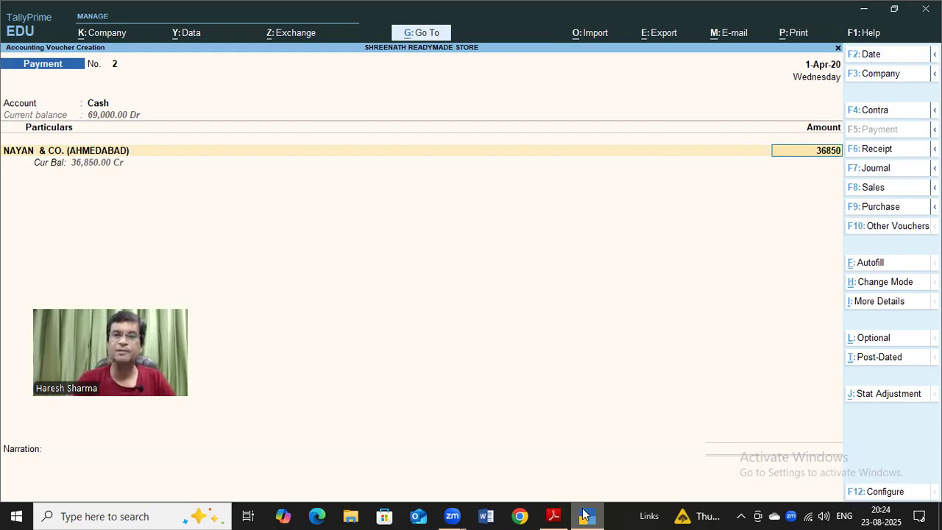
pyautogui.press('Return')
# Settle the NAYAN & CO. payment as Agst Ref against pending bill 2 and save the second payment voucher without a narration.
pyautogui.press('Return')
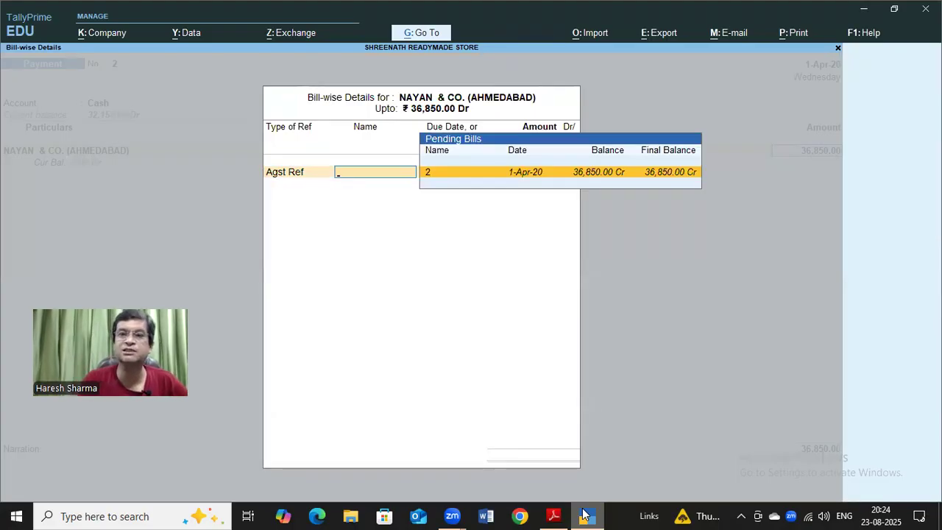
pyautogui.press('Return')
pyautogui.press('Return')
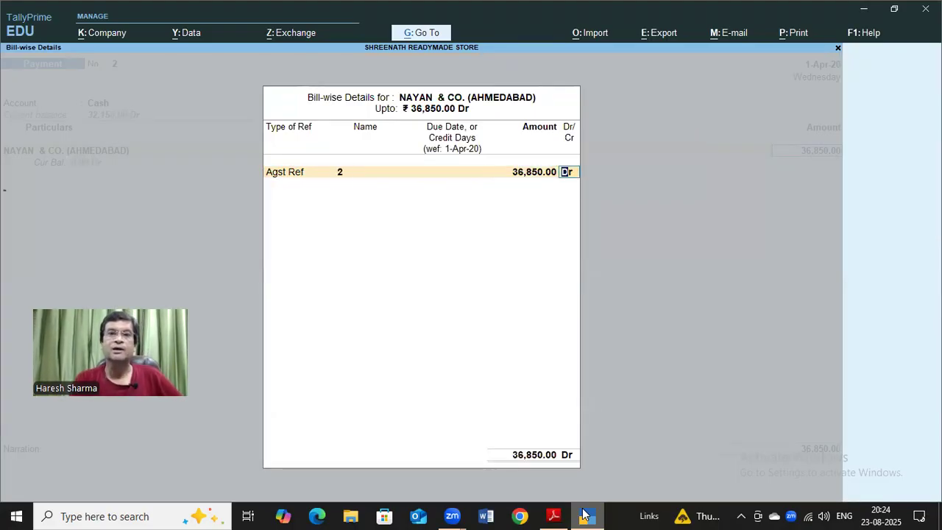
pyautogui.press('Return')
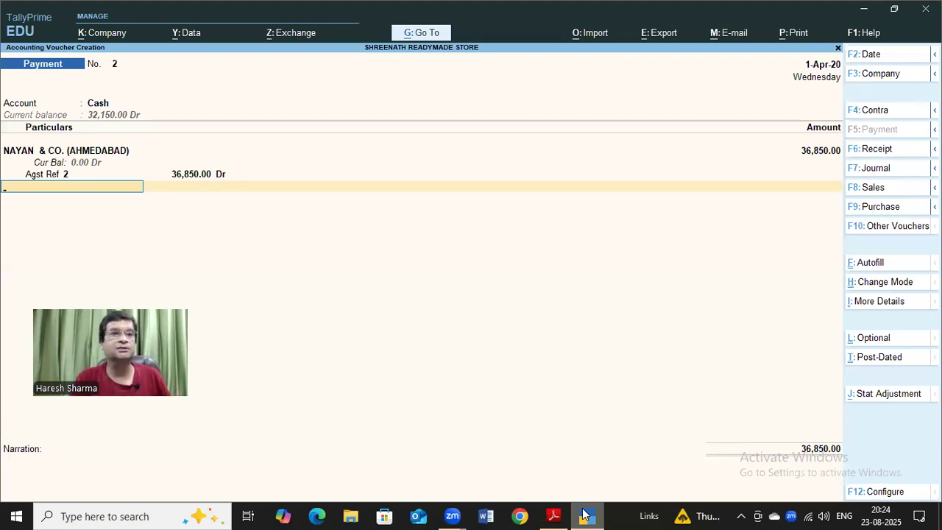
pyautogui.press('Return')
pyautogui.press('Return')
pyautogui.press('Return')
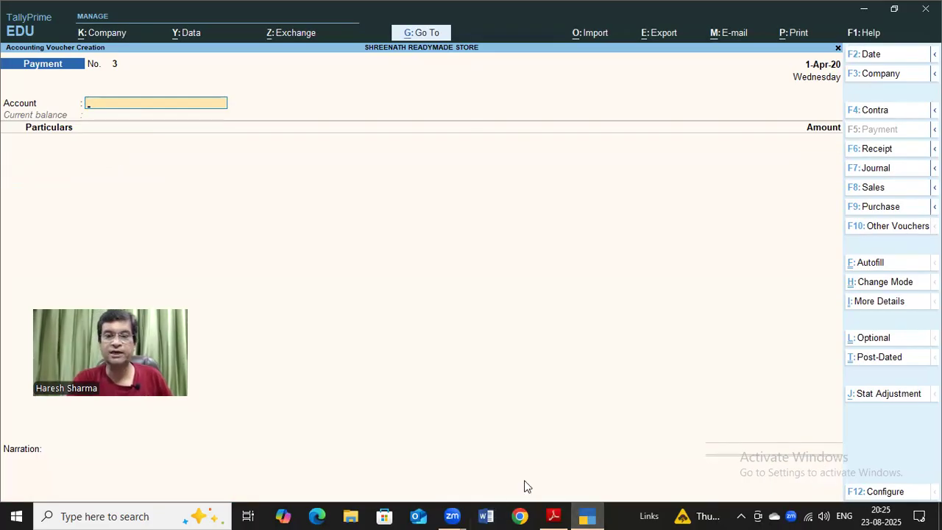
# Check the next payment exercise in Adobe Reader, and in TallyPrime enter a Cash payment of 16500 to JASHODA & CO. (AHMEDABAD).
pyautogui.click(552, 515)
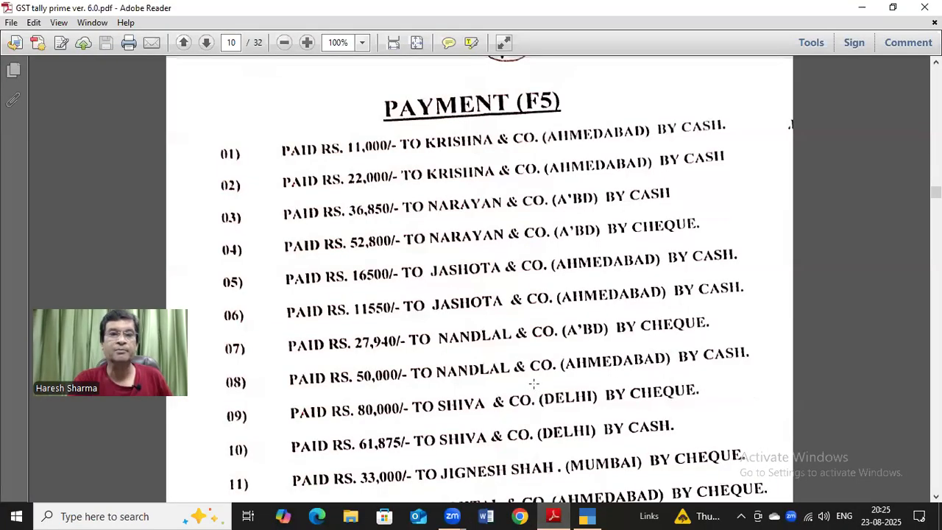
pyautogui.click(598, 515)
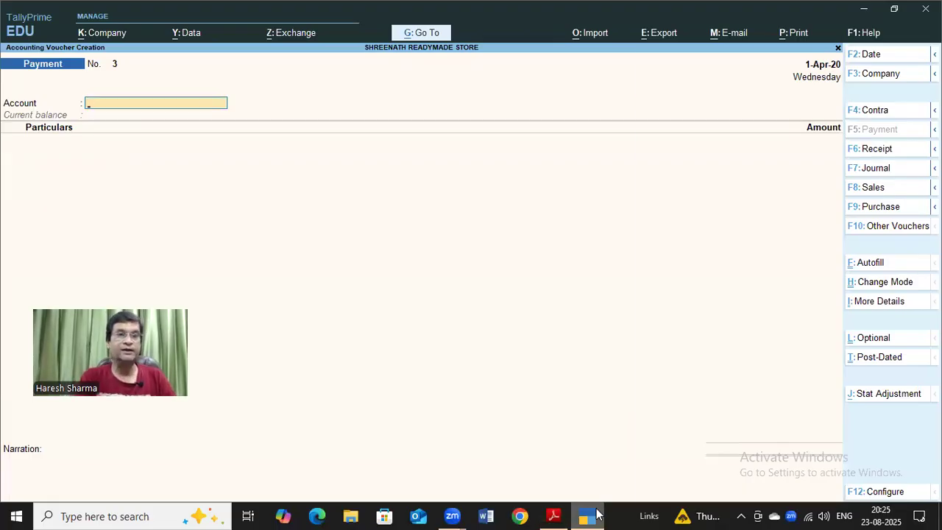
pyautogui.press('Return')
pyautogui.write('JAS')
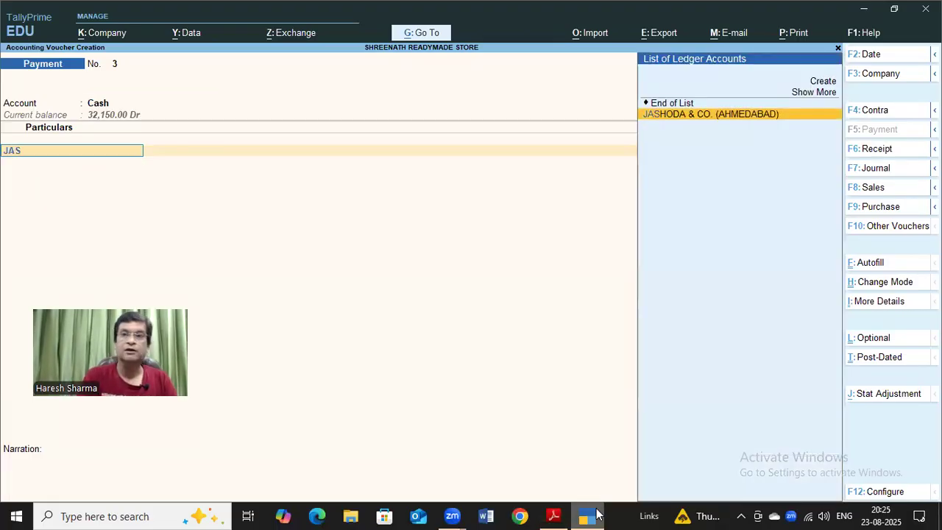
pyautogui.press('Return')
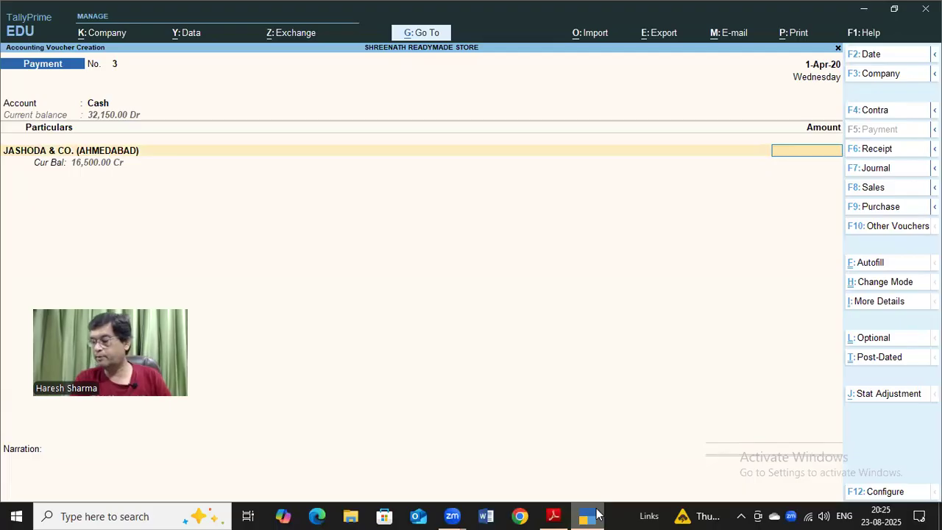
pyautogui.write('16500')
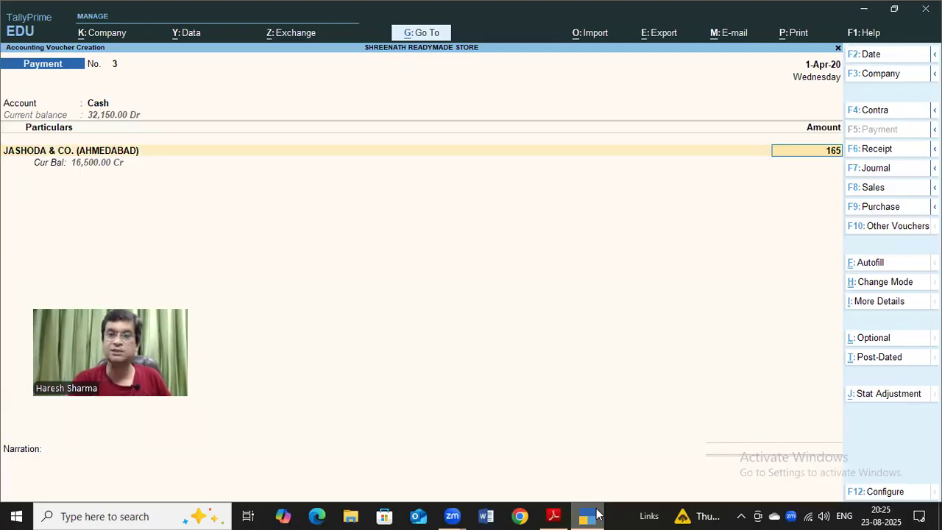
pyautogui.press('Return')
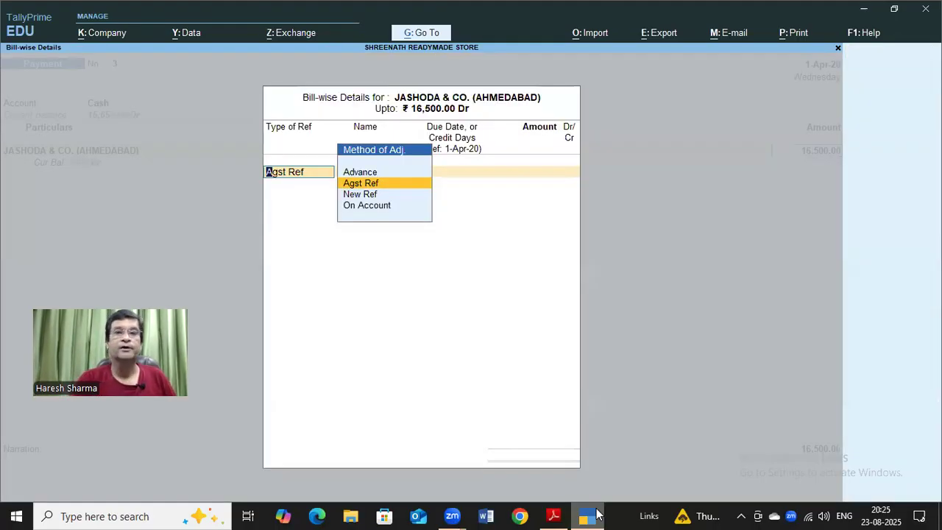
# Settle the JASHODA & CO. payment as Agst Ref against pending bill 3 and save the third payment voucher without a narration.
pyautogui.press('Return')
pyautogui.press('Return')
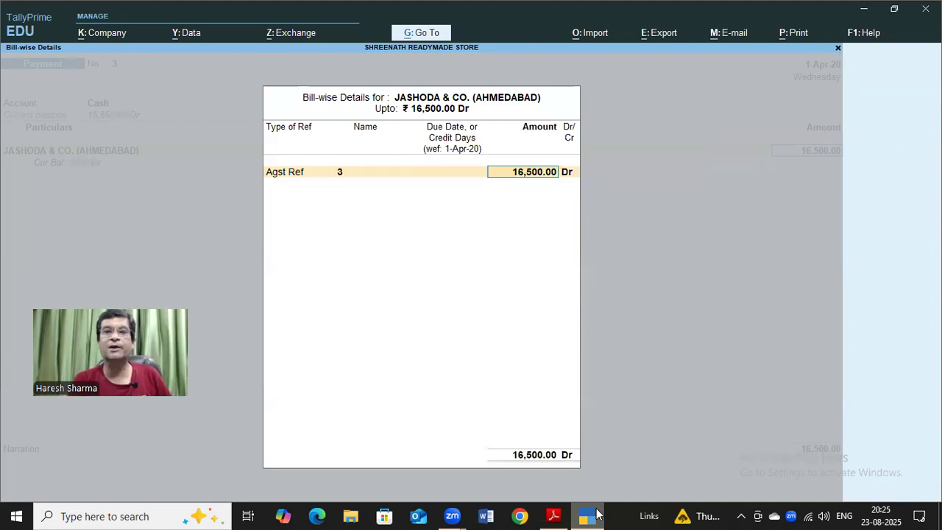
pyautogui.press('Return')
pyautogui.press('Return')
pyautogui.press('Return')
pyautogui.press('Return')
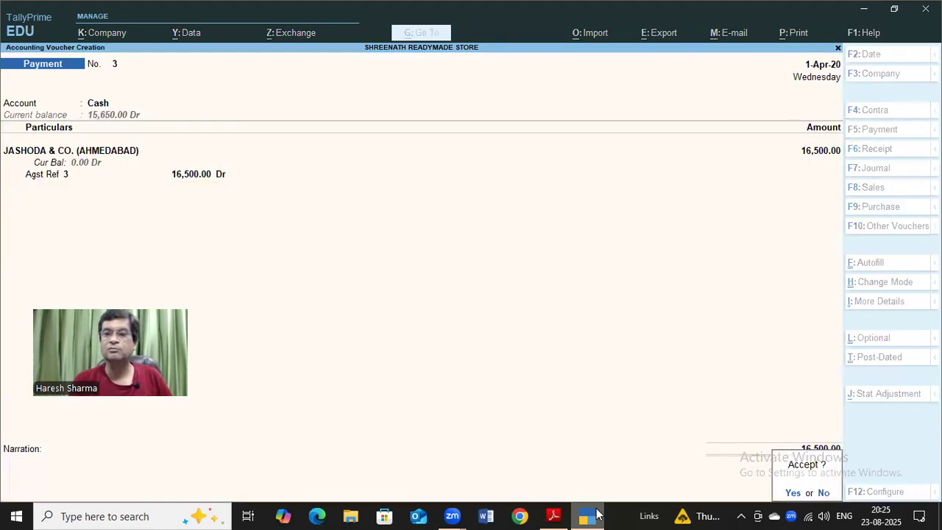
pyautogui.press('Return')
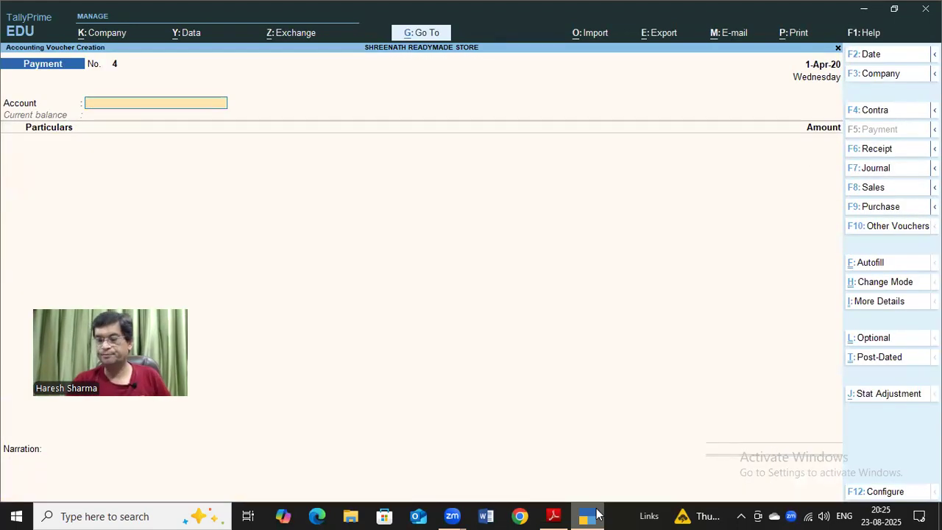
# Switch to the exercise PDF in Adobe Reader and examine the remaining payment exercises on page 10 at 125% zoom.
pyautogui.click(552, 515)
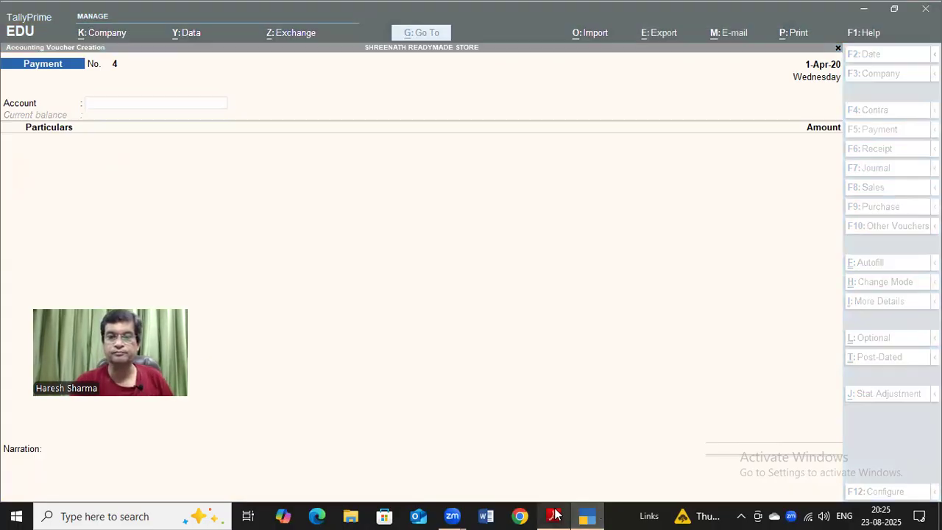
pyautogui.scroll(-5, 423, 291)
pyautogui.scroll(-5, 423, 291)
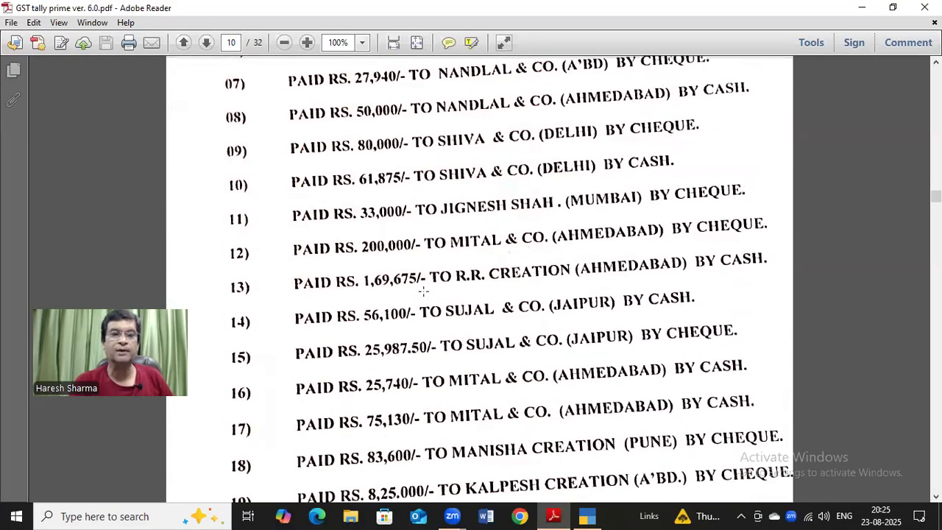
pyautogui.click(308, 43)
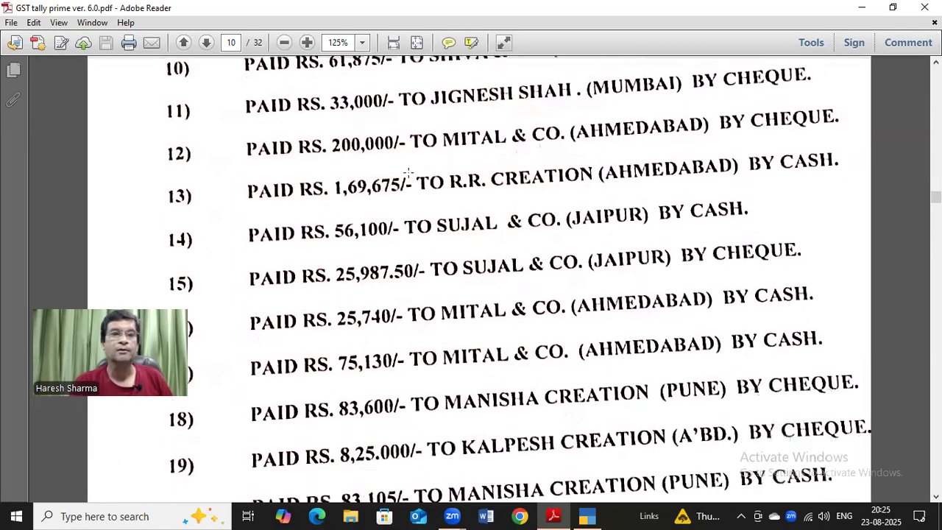
pyautogui.scroll(-1, 409, 173)
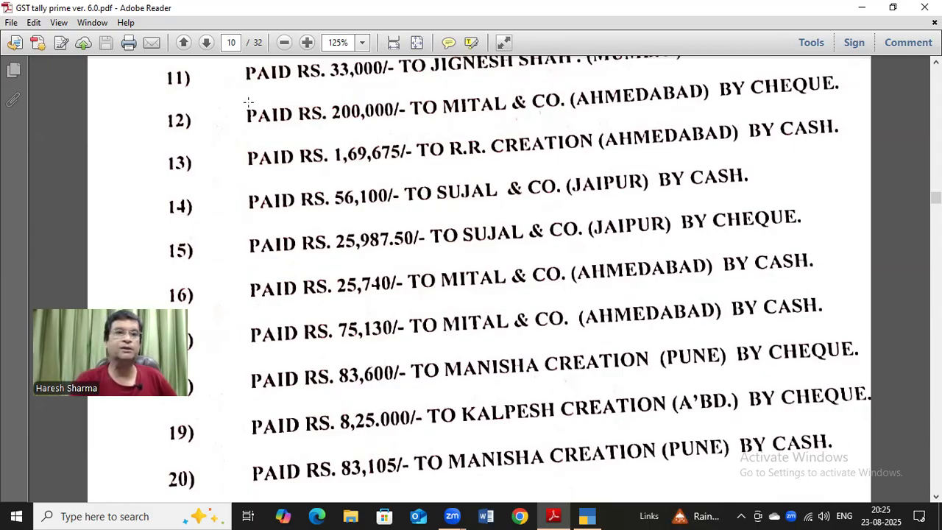
pyautogui.scroll(1, 306, 221)
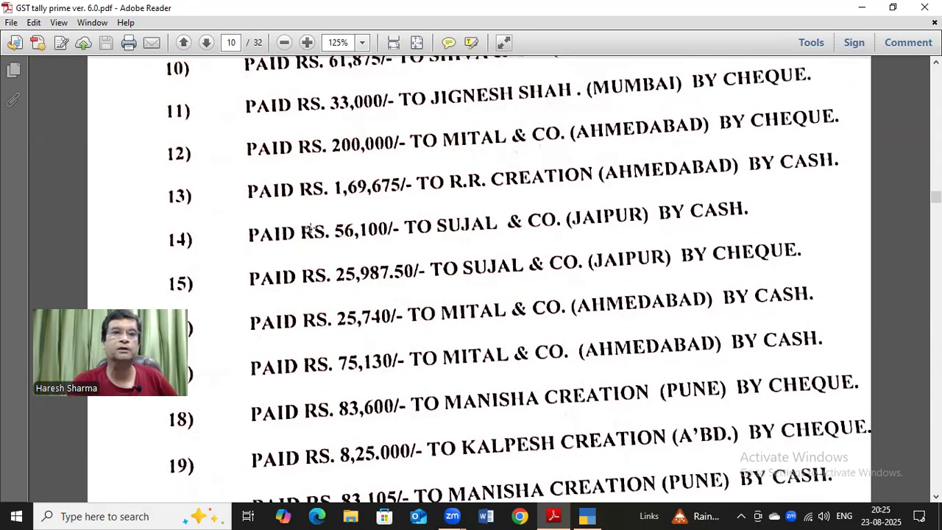
pyautogui.scroll(1, 309, 229)
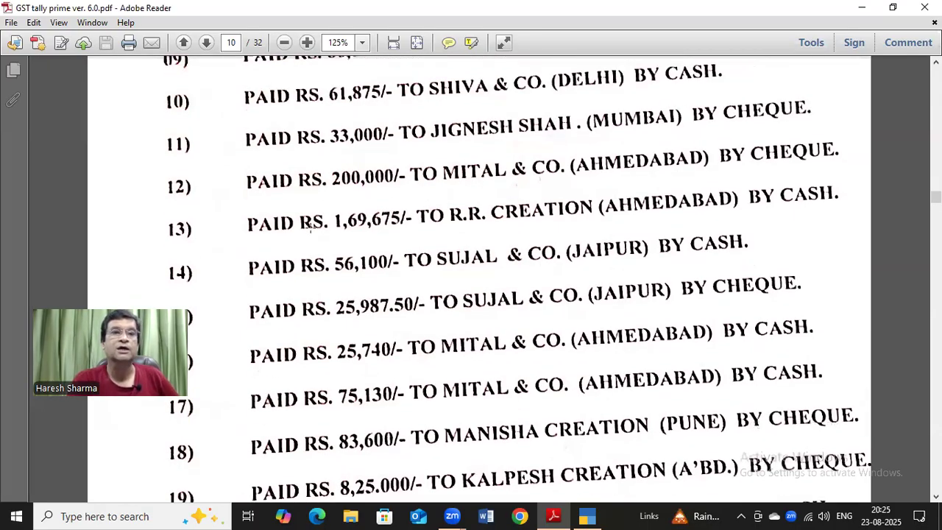
# Switch to TallyPrime and enter a BANK A/C payment of 33000 to the Mumbai supplier named in exercise 11.
pyautogui.click(585, 516)
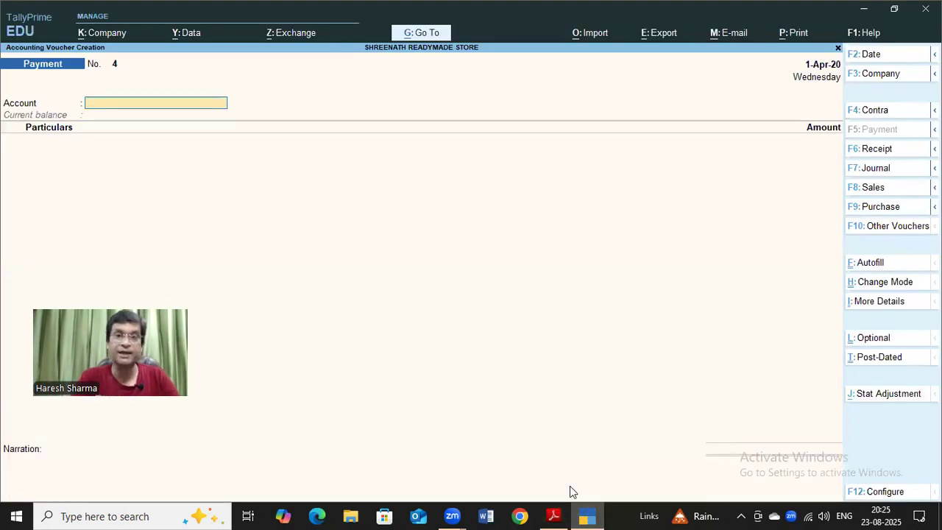
pyautogui.write('B')
pyautogui.press('Return')
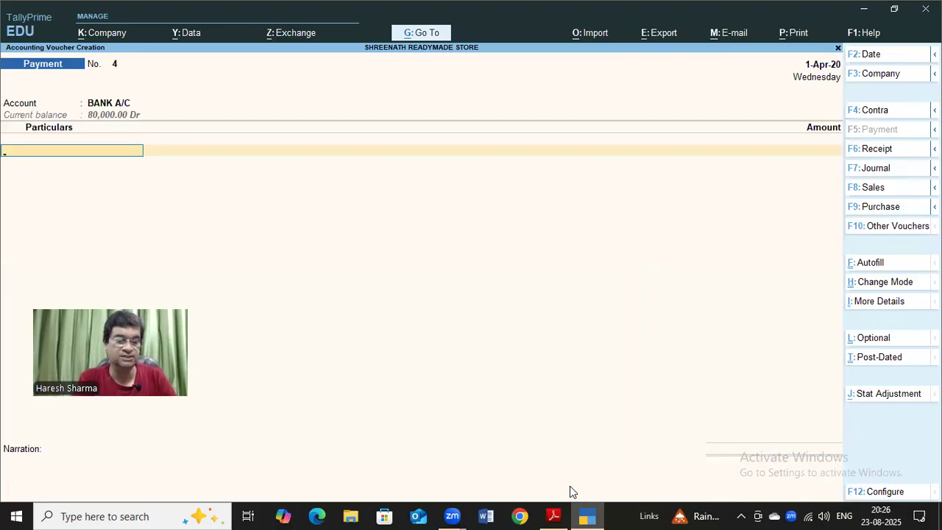
pyautogui.write('JI')
pyautogui.press('Return')
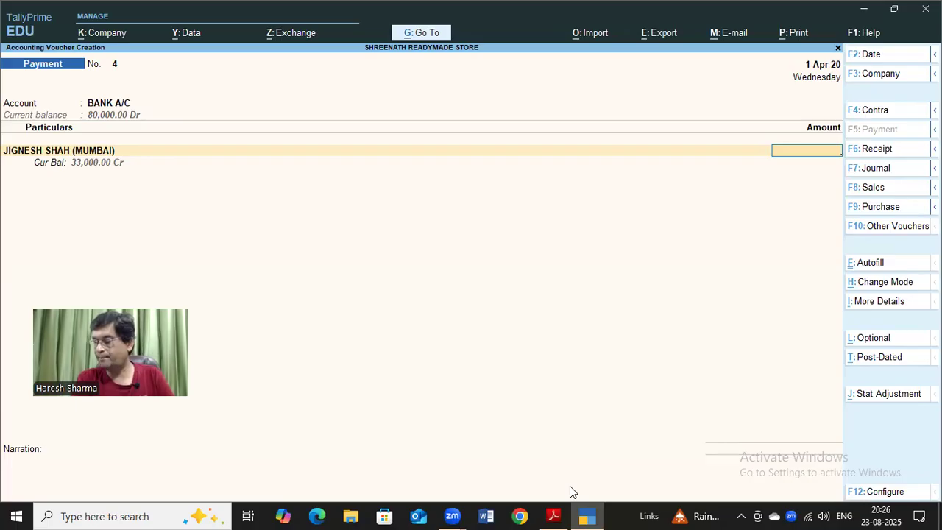
pyautogui.write('33000')
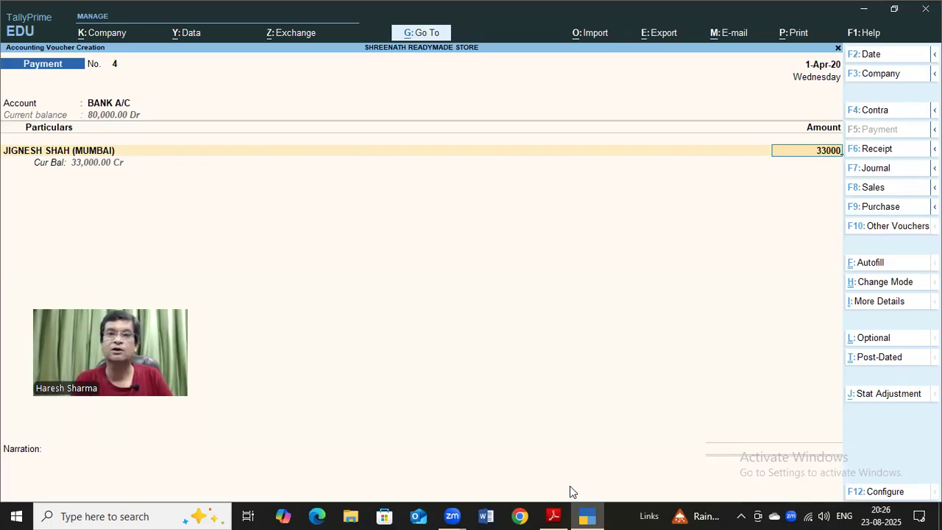
pyautogui.press('Return')
# Settle the 33000 payment as Agst Ref against the Mumbai supplier's pending bill 4 and end the particulars list.
pyautogui.press('Return')
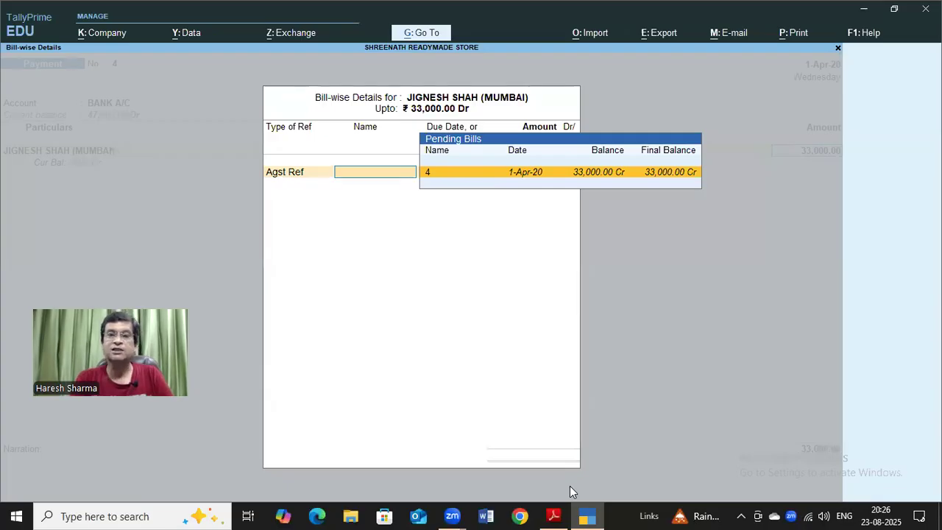
pyautogui.press('Return')
pyautogui.press('Return')
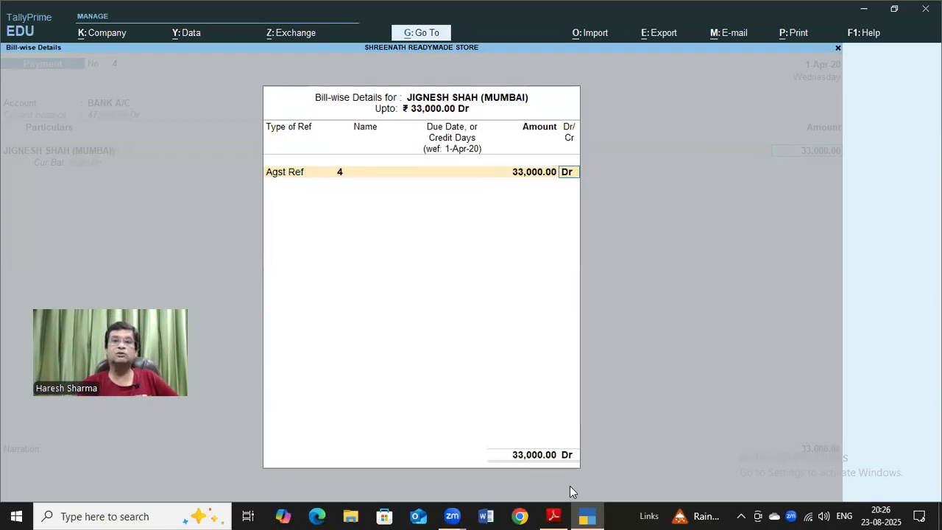
pyautogui.press('Return')
pyautogui.press('Return')
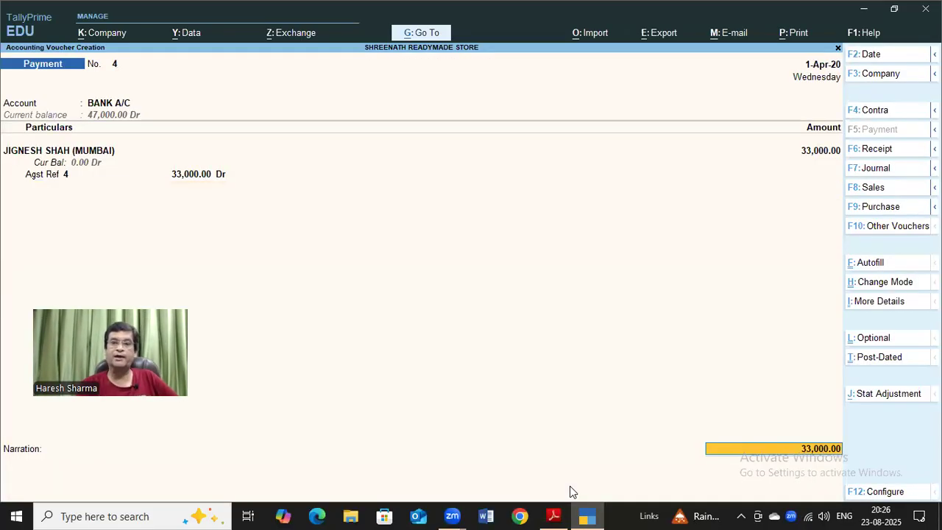
# Accept the default bank allocation, add the narration "412565 SBI NARODA", and save the fourth payment voucher.
pyautogui.press('Return')
pyautogui.press('Return')
pyautogui.press('Return')
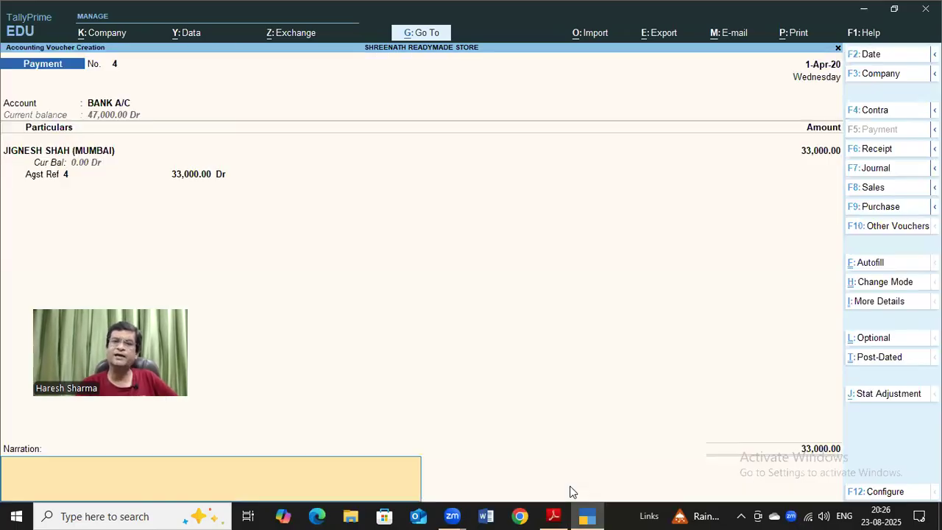
pyautogui.write('4')
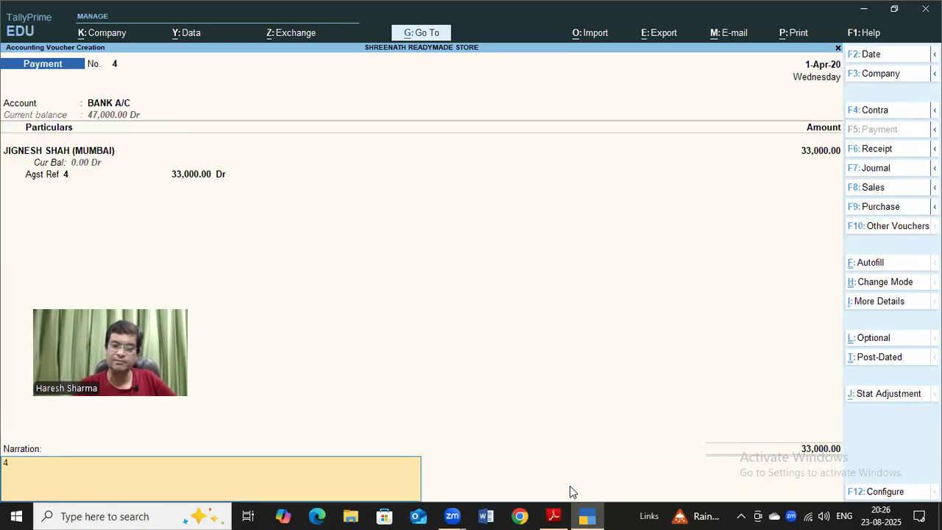
pyautogui.write('12565')
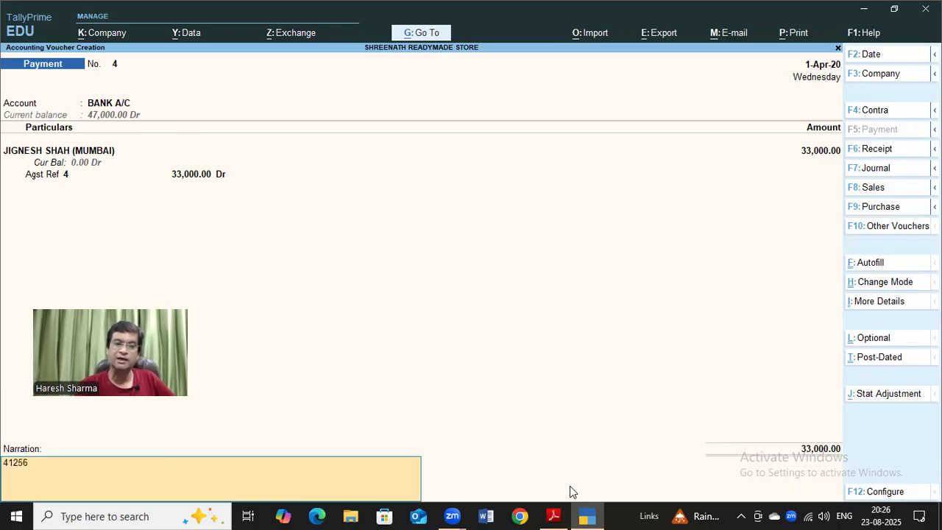
pyautogui.write('B')
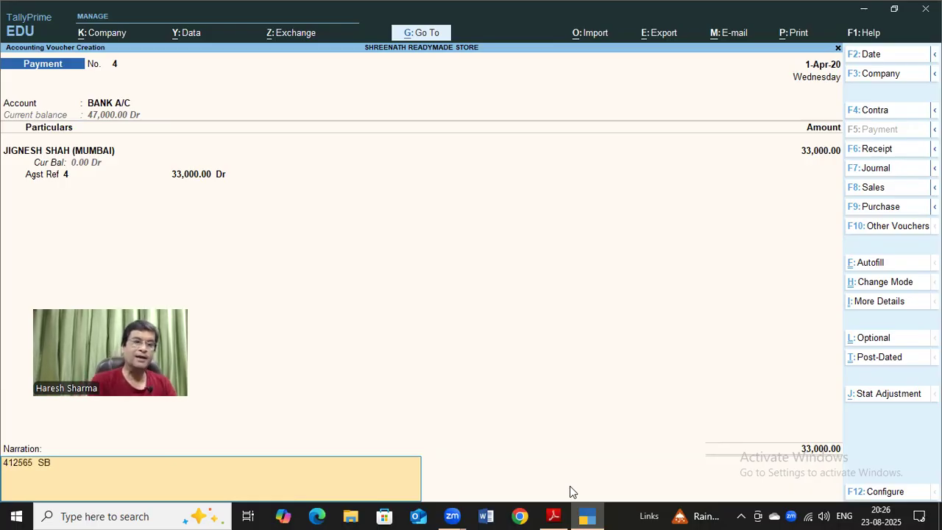
pyautogui.write('I  NARODA')
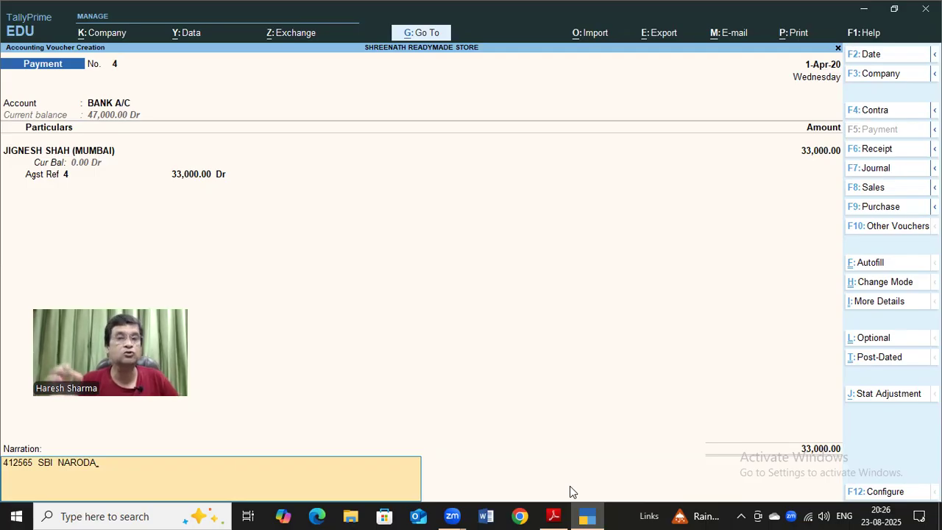
pyautogui.press('Return')
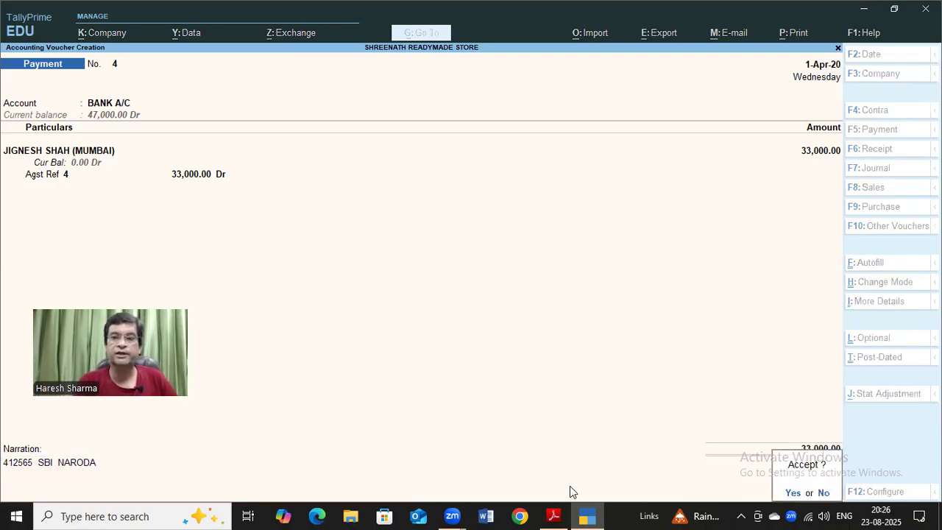
pyautogui.press('Return')
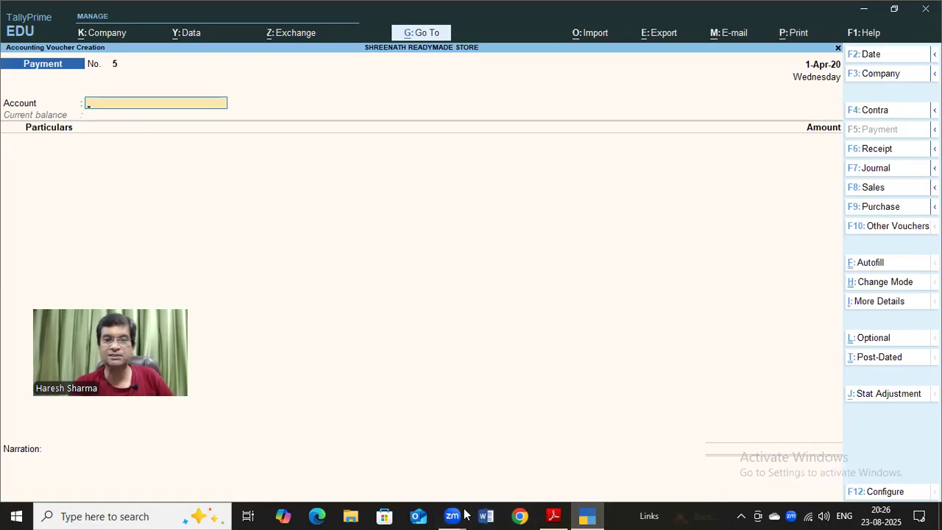
# Check the next payment exercise in Adobe Reader, and in TallyPrime enter a BANK A/C payment of 25987.50 to SUJAL & CO. (JAIPUR).
pyautogui.click(553, 515)
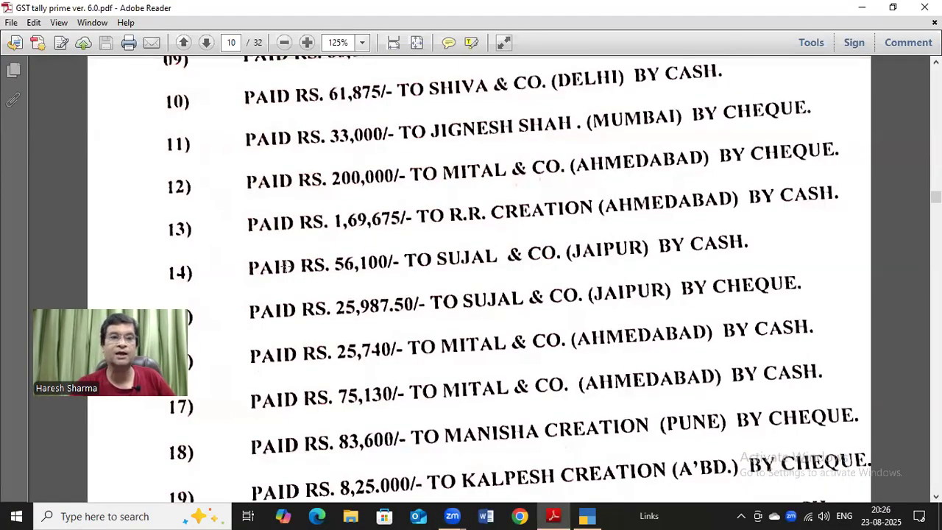
pyautogui.scroll(-3, 286, 267)
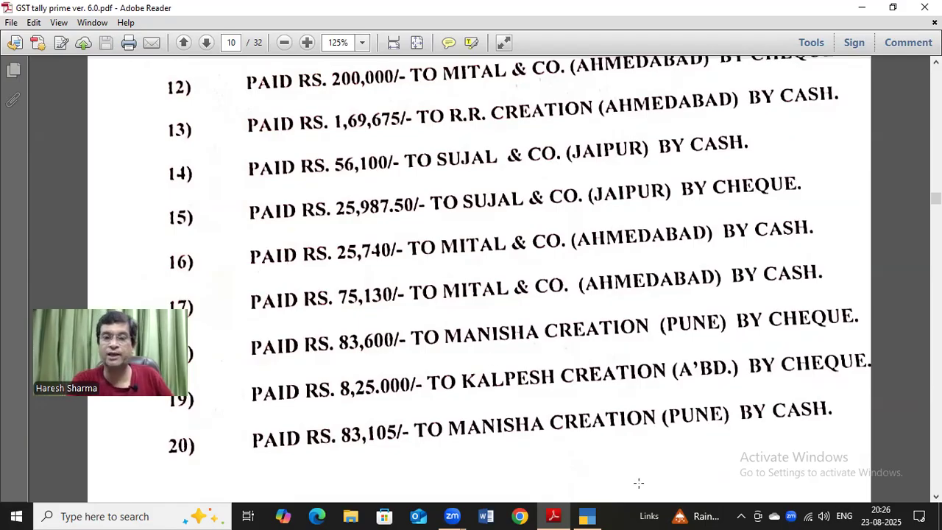
pyautogui.click(592, 515)
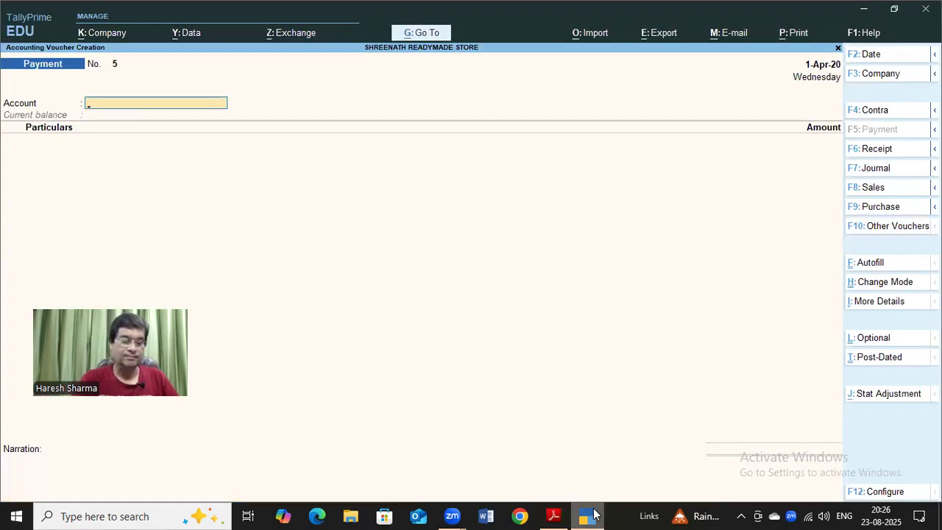
pyautogui.write('b')
pyautogui.press('Return')
pyautogui.write('S')
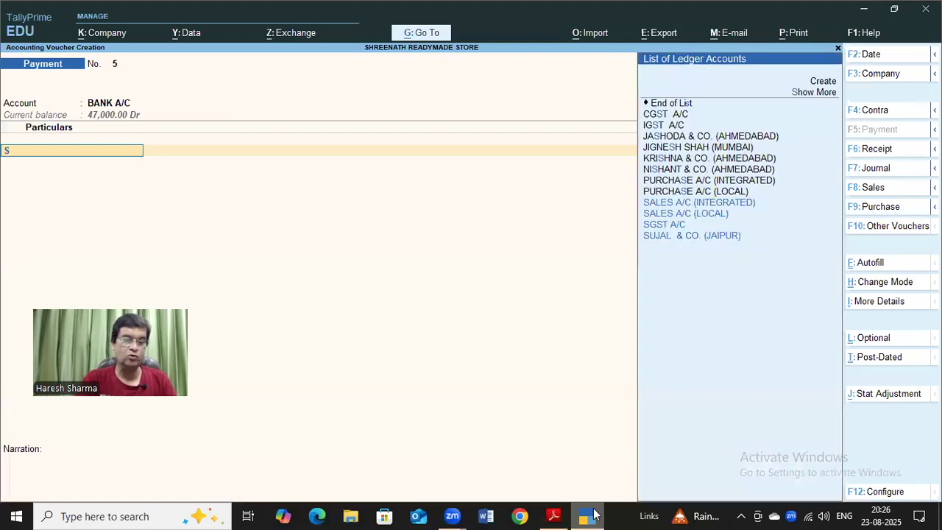
pyautogui.write('u')
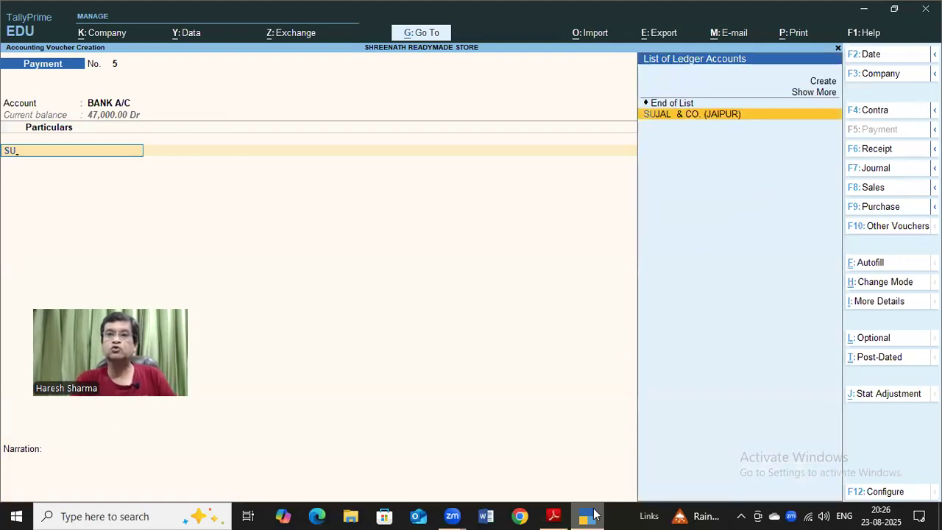
pyautogui.press('Return')
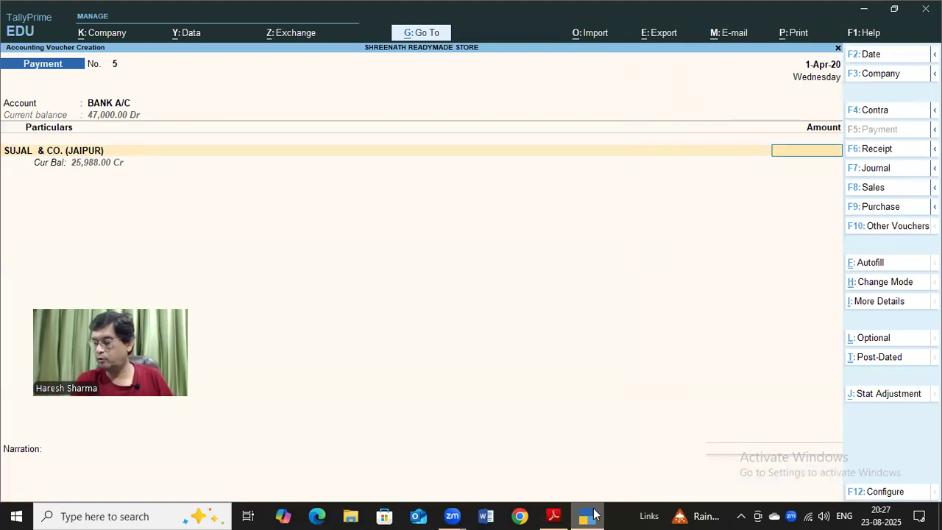
pyautogui.write('2')
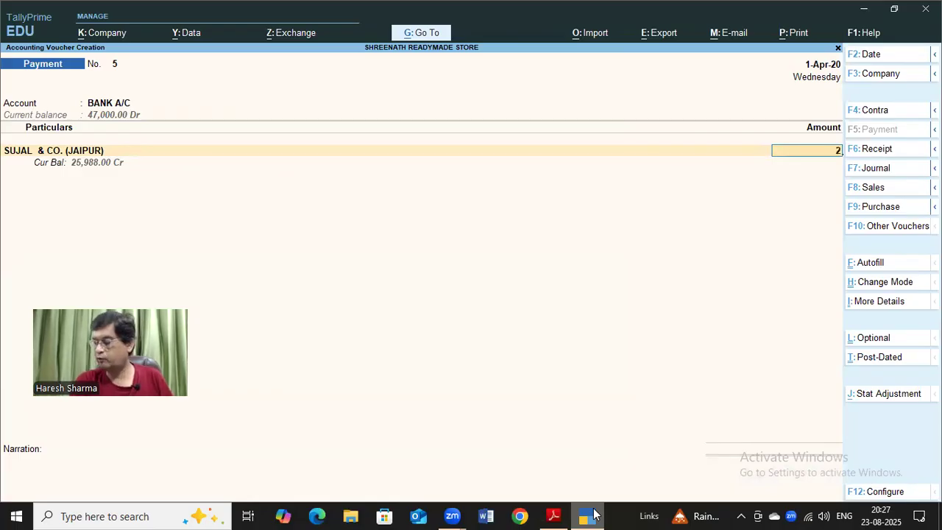
pyautogui.write('59')
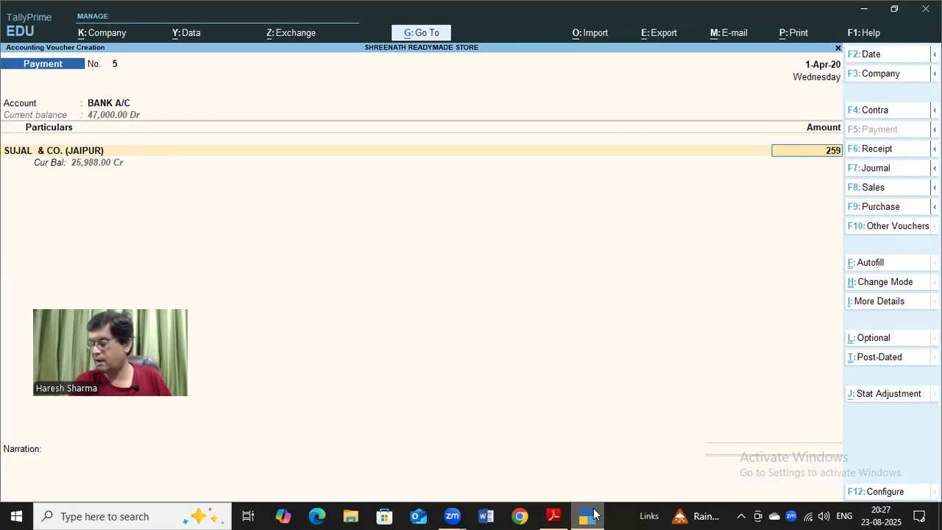
pyautogui.write('87.50')
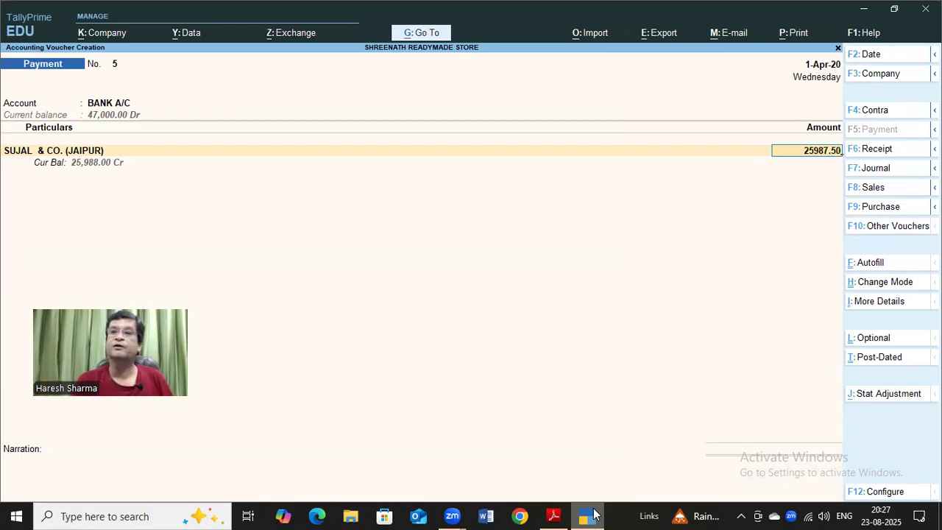
pyautogui.press('Return')
# Settle the SUJAL & CO. payment as Agst Ref against pending bill 5 and end the particulars list.
pyautogui.press('Return')
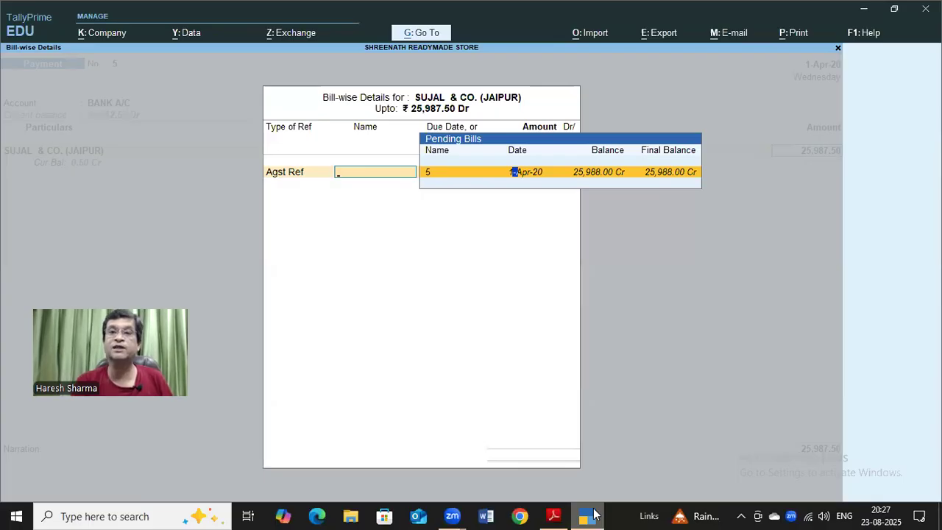
pyautogui.press('Return')
pyautogui.press('Return')
pyautogui.press('Return')
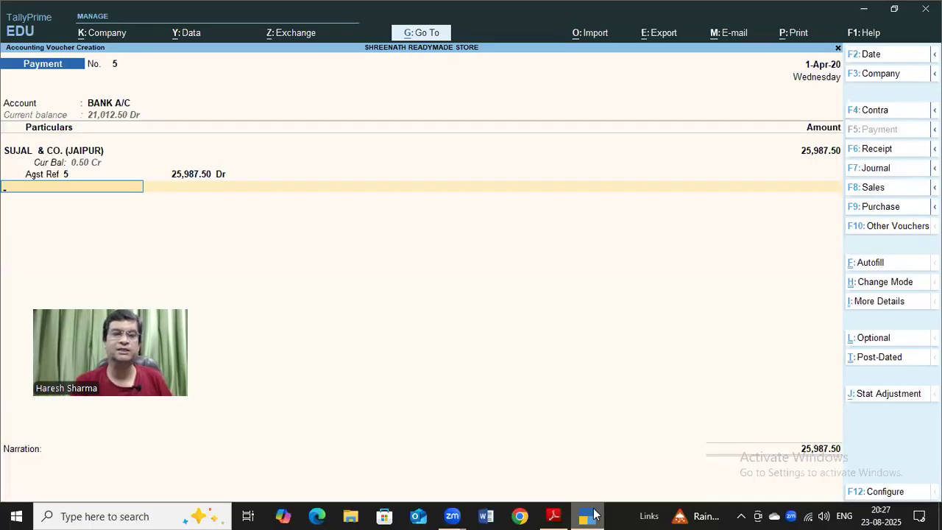
pyautogui.press('Return')
# Accept the default Cheque bank allocation, add the narration "521454 SBI NARODA", and save the fifth payment voucher.
pyautogui.press('Return')
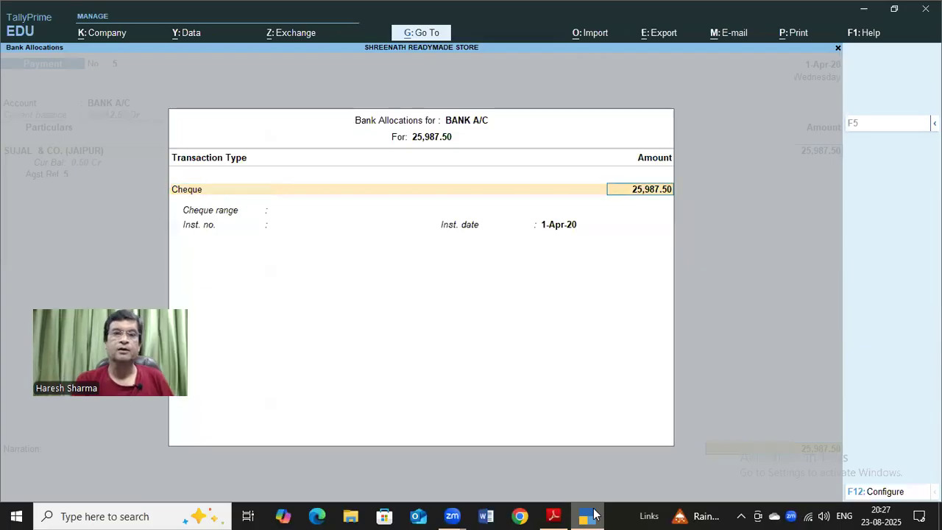
pyautogui.press('Return')
pyautogui.press('Return')
pyautogui.press('Return')
pyautogui.write('52145')
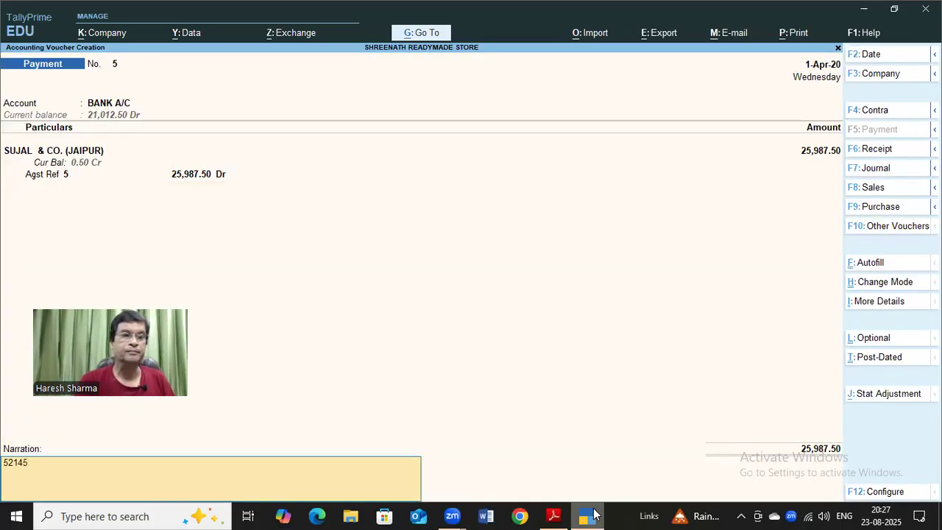
pyautogui.write('4  SBI  NARODA')
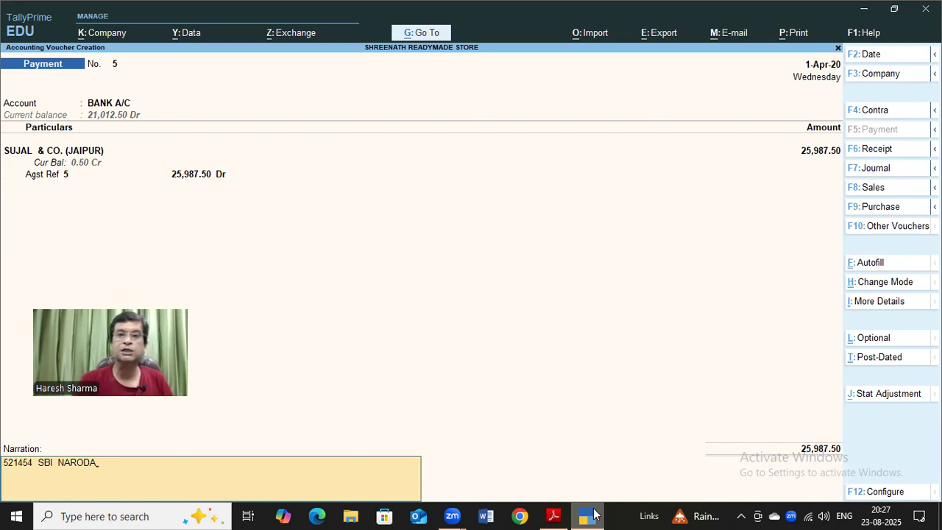
pyautogui.press('Return')
pyautogui.press('Return')
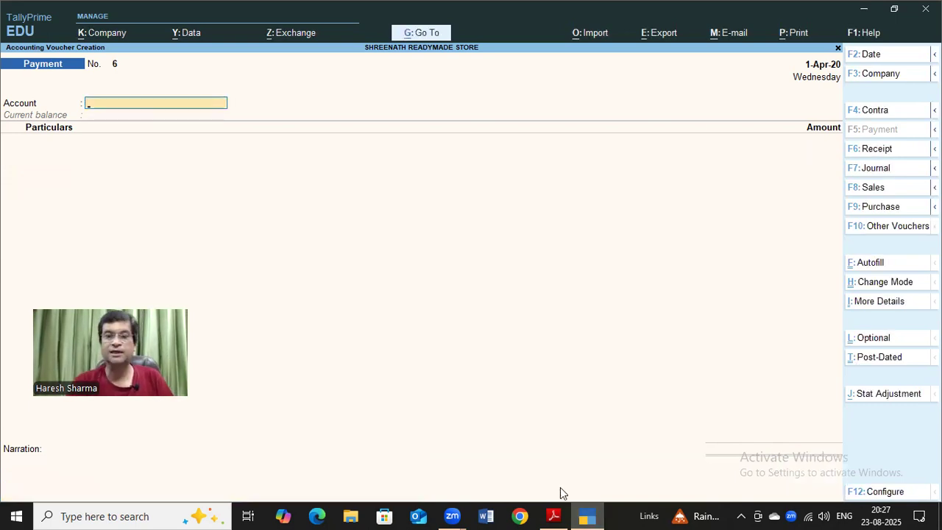
# Check the next payment exercise in Adobe Reader, and in TallyPrime enter a Cash payment of 25,740 to MITAL & CO. (AHMEDABAD).
pyautogui.click(555, 514)
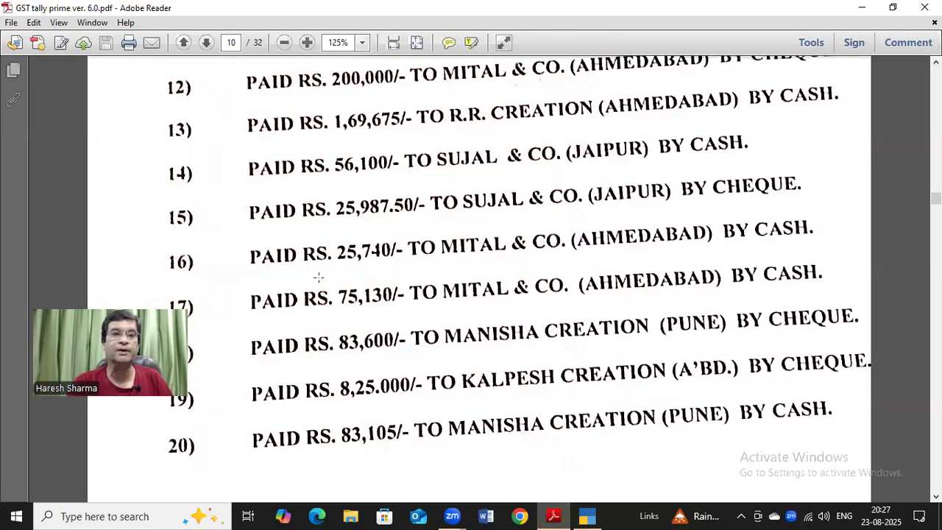
pyautogui.scroll(-1, 316, 273)
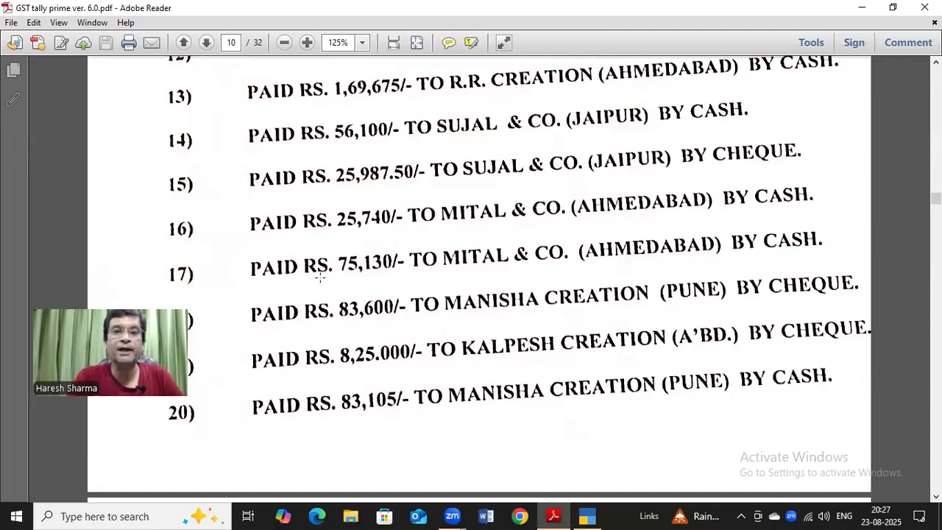
pyautogui.click(586, 515)
pyautogui.write('Cash')
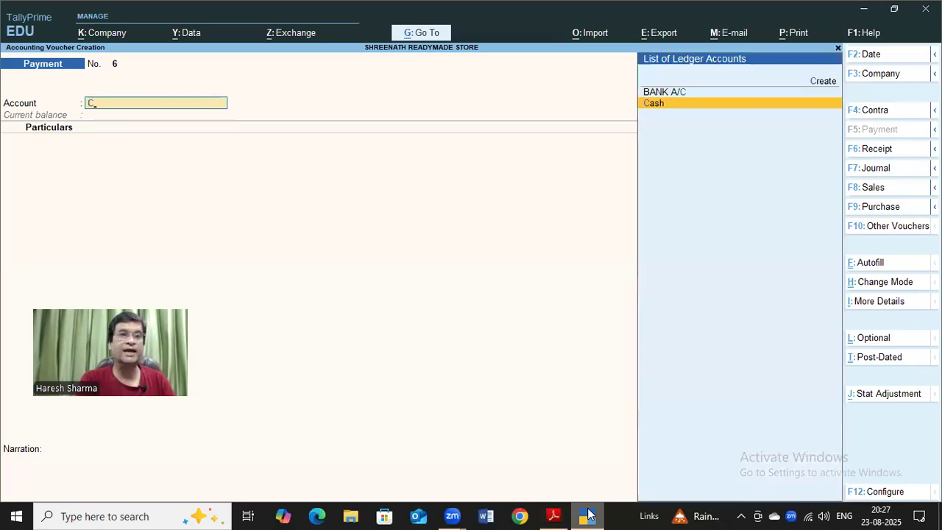
pyautogui.press('Return')
pyautogui.write('MI')
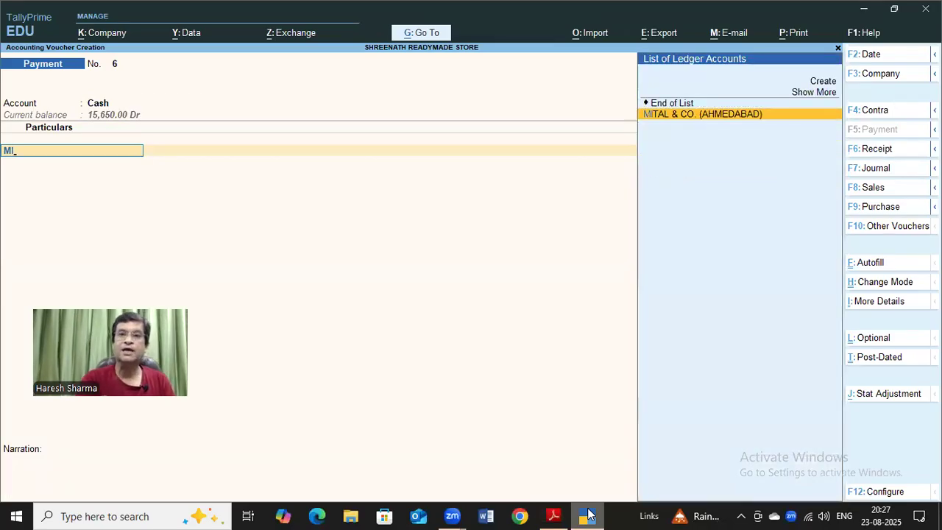
pyautogui.press('Return')
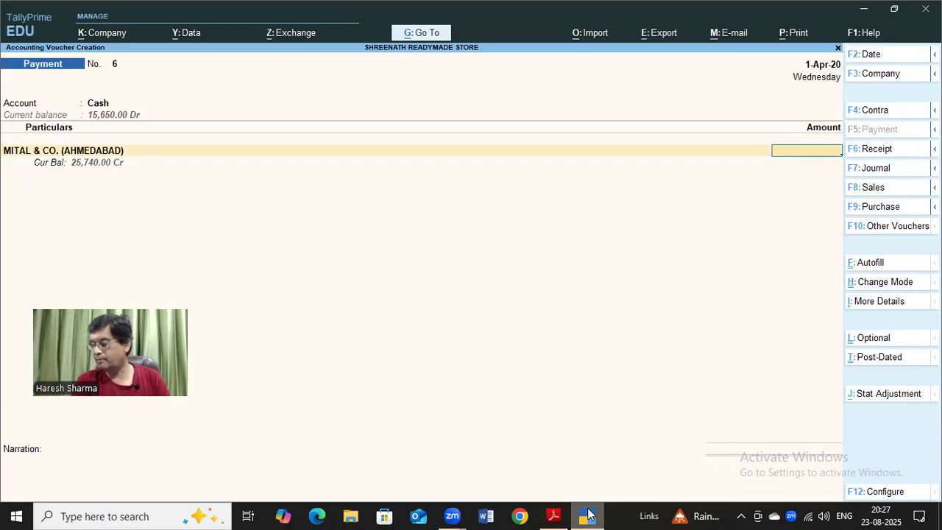
pyautogui.write('25,740')
pyautogui.press('Return')
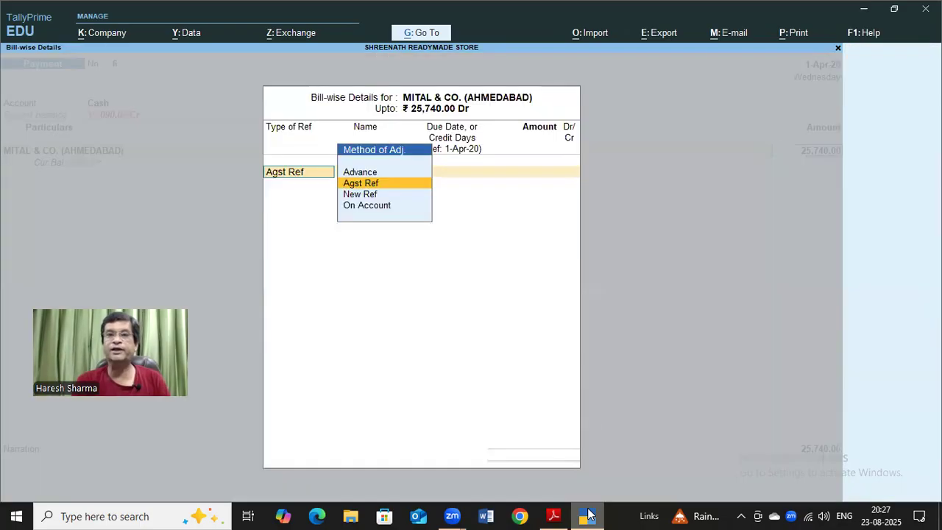
# Settle the MITAL & CO. (AHMEDABAD) payment as Agst Ref against pending bill 6 and save the sixth payment voucher without a narration.
pyautogui.press('Return')
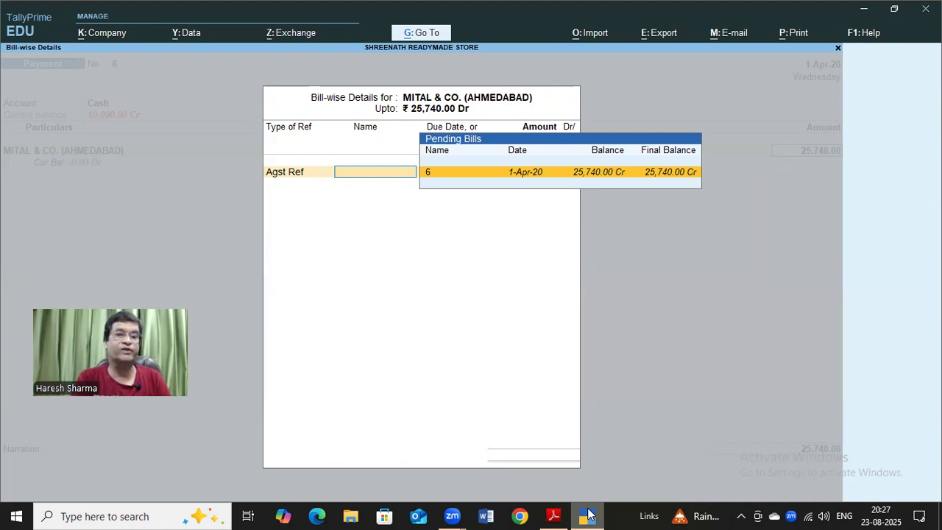
pyautogui.press('Return')
pyautogui.press('Return')
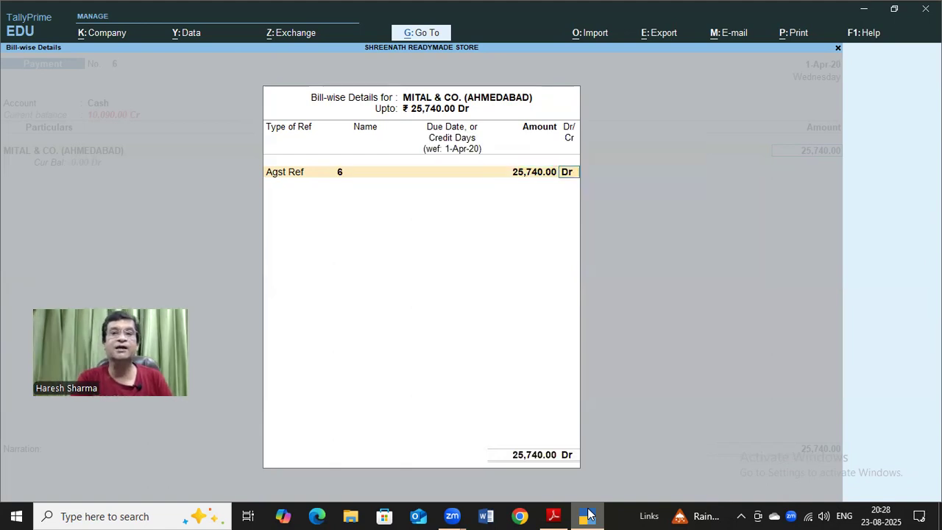
pyautogui.press('Return')
pyautogui.press('Return')
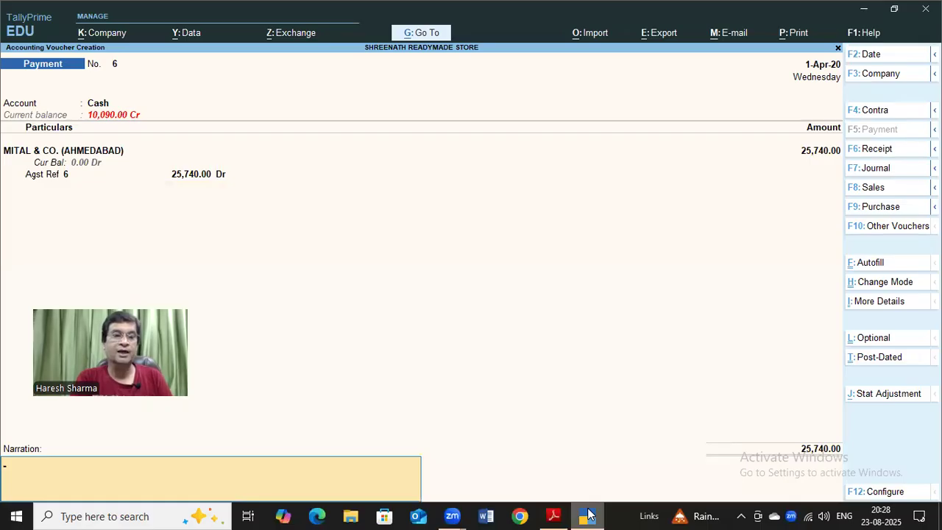
pyautogui.press('Return')
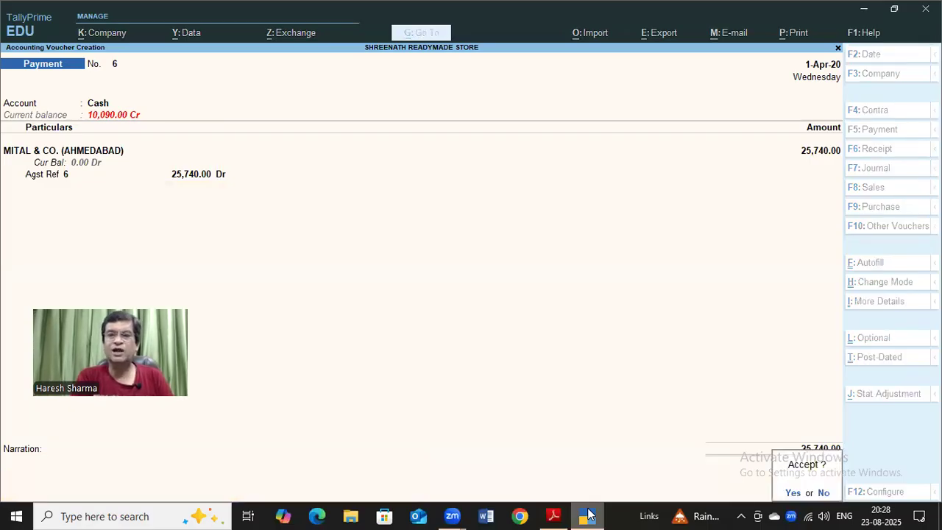
pyautogui.press('y')
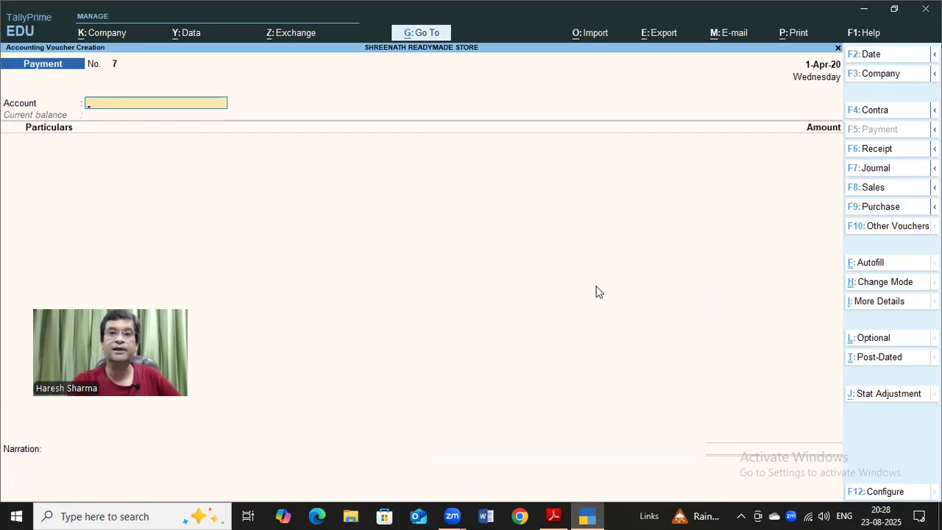
# Leave payment voucher creation and open Account Books from the additional display reports.
pyautogui.press('Escape')
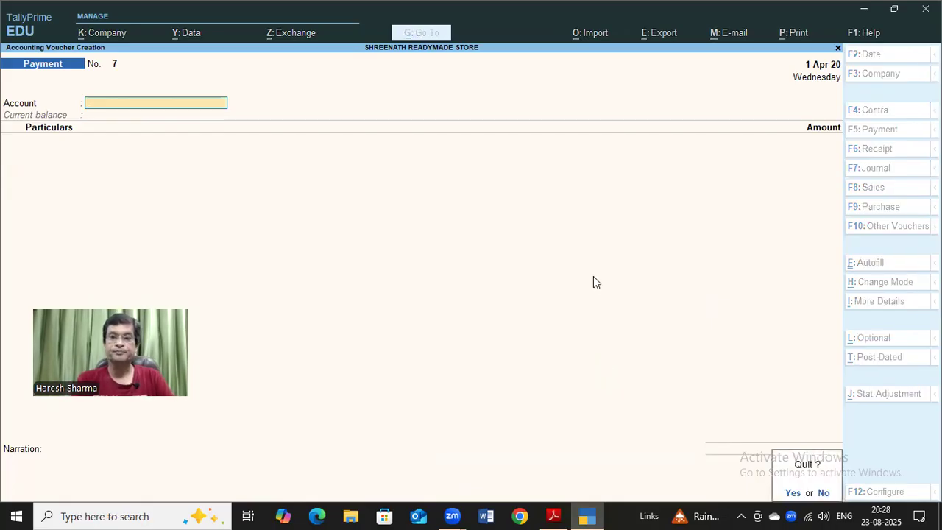
pyautogui.press('Return')
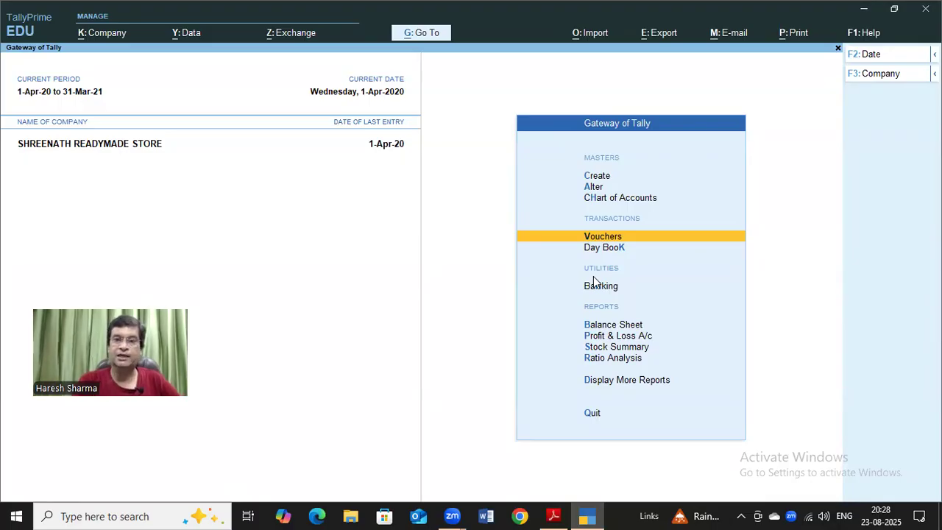
pyautogui.press('Down')
pyautogui.press('Down')
pyautogui.press('Down')
pyautogui.press('Down')
pyautogui.press('Down')
pyautogui.press('Down')
pyautogui.press('Down')
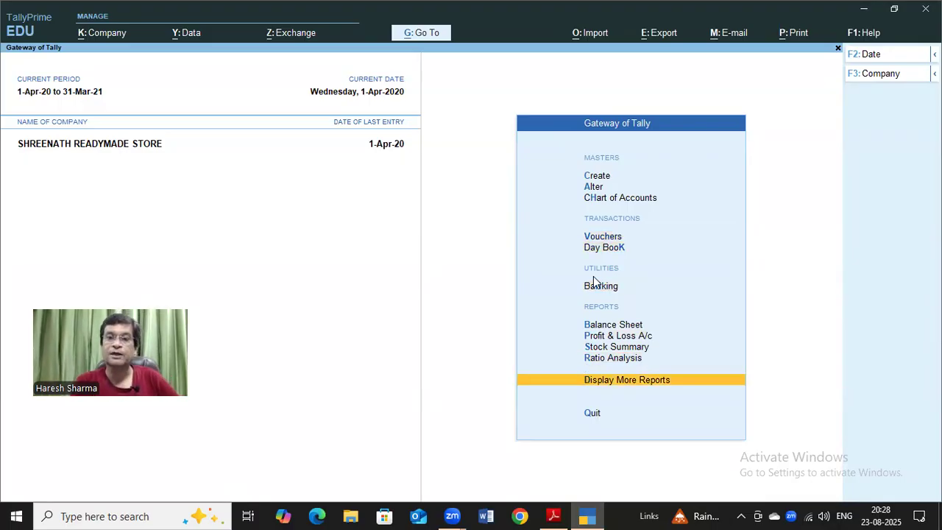
pyautogui.press('Return')
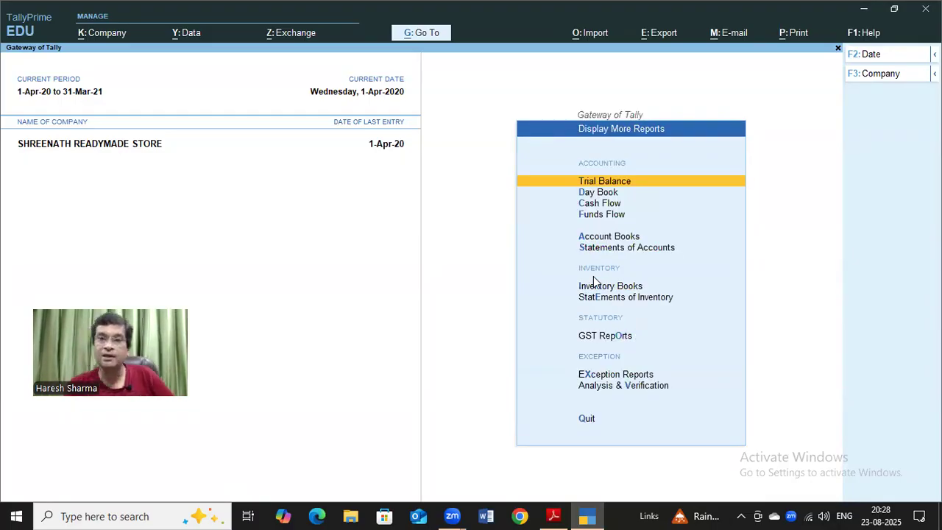
pyautogui.press('Down')
pyautogui.press('Down')
pyautogui.press('Down')
pyautogui.press('Down')
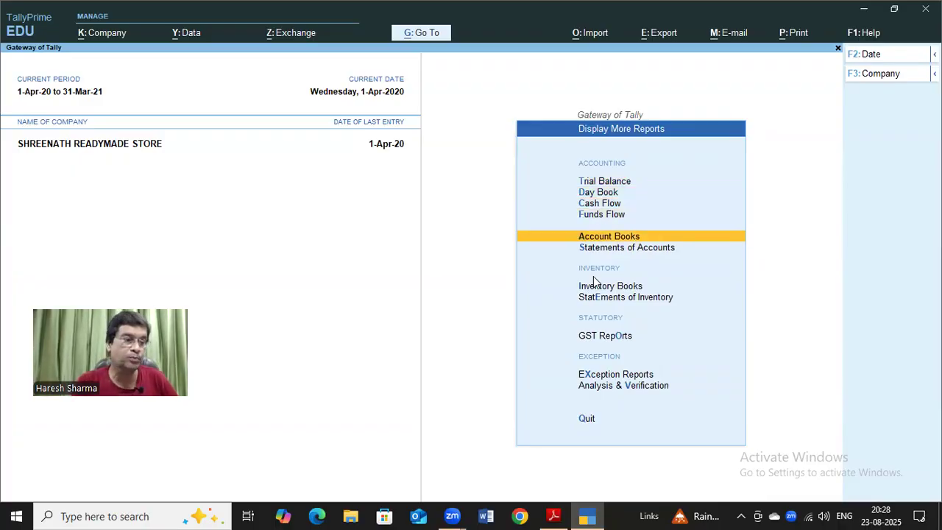
pyautogui.press('Return')
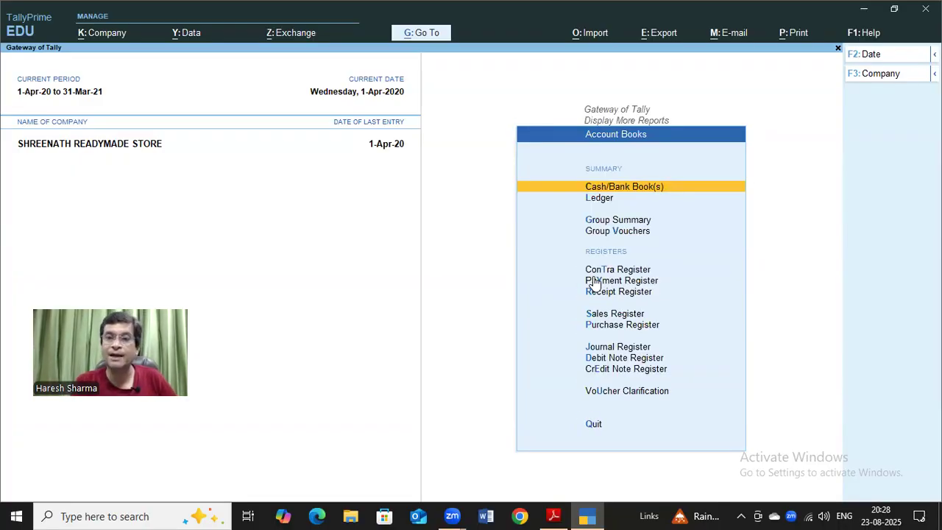
# Open the Purchase Register and drill down into April's purchase vouchers.
pyautogui.press('Down')
pyautogui.press('Down')
pyautogui.press('Down')
pyautogui.press('Down')
pyautogui.press('Down')
pyautogui.press('Down')
pyautogui.press('Down')
pyautogui.press('Down')
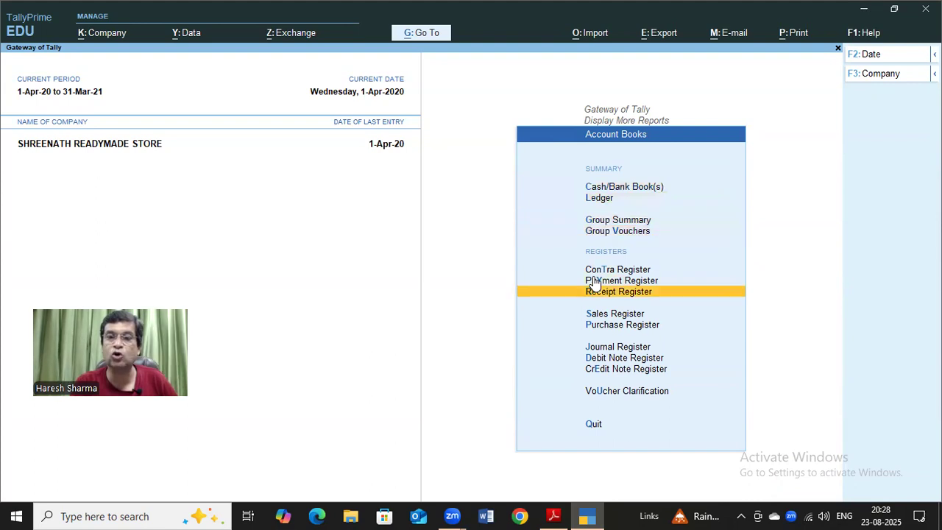
pyautogui.press('Return')
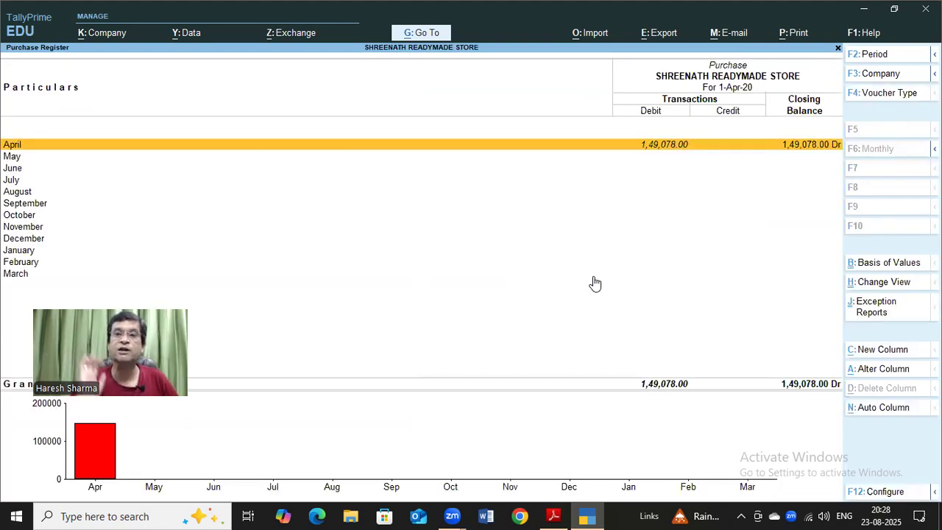
pyautogui.press('Return')
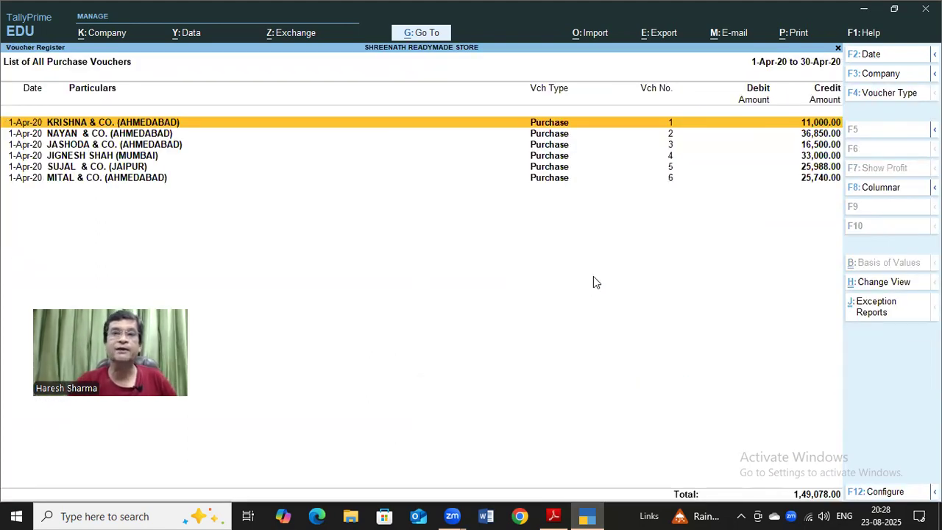
# Review the supplier names and amounts across April's list of purchase vouchers.
pyautogui.press('Down')
pyautogui.press('Down')
pyautogui.press('Up')
pyautogui.press('Up')
pyautogui.press('Down')
pyautogui.press('Down')
pyautogui.press('Down')
pyautogui.press('Down')
pyautogui.press('Down')
pyautogui.press('Up')
pyautogui.press('Up')
pyautogui.press('Up')
pyautogui.press('Up')
pyautogui.press('Up')
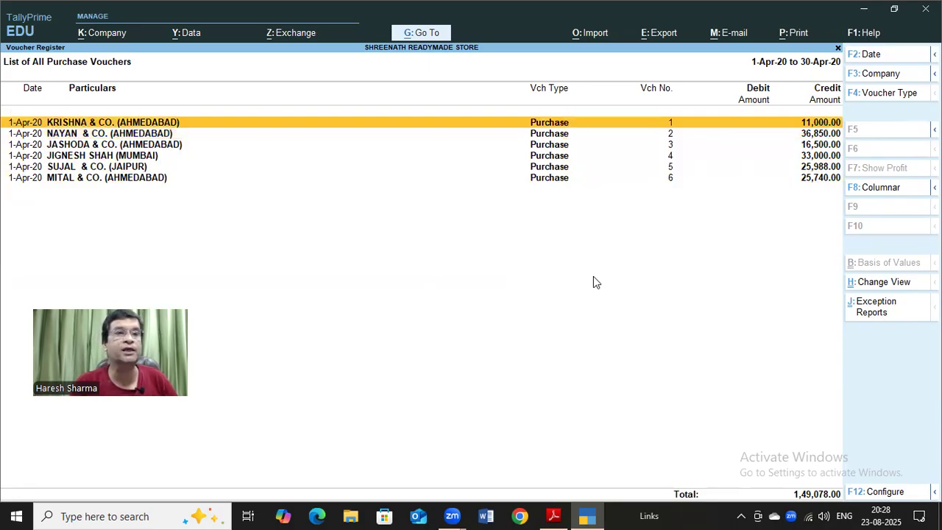
# Inspect purchase vouchers 1 and 2 without altering them, and return to Account Books.
pyautogui.press('Return')
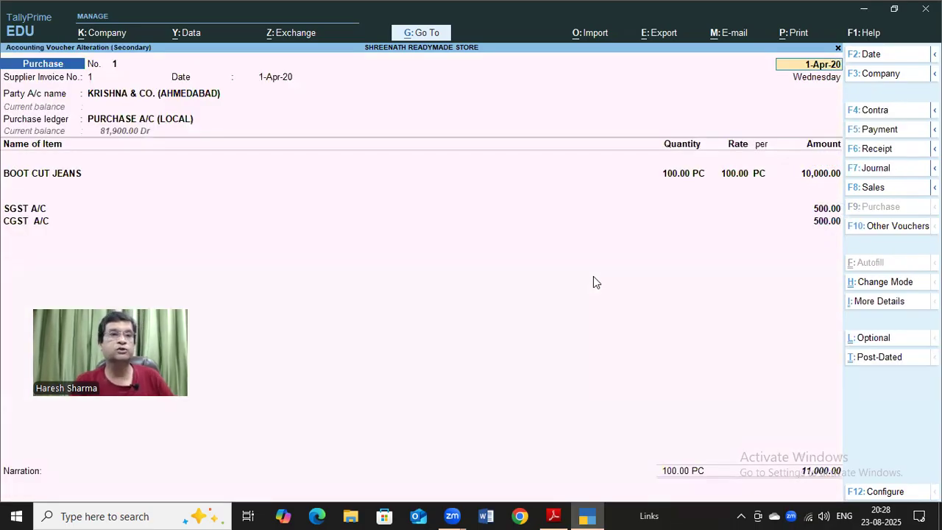
pyautogui.press('Escape')
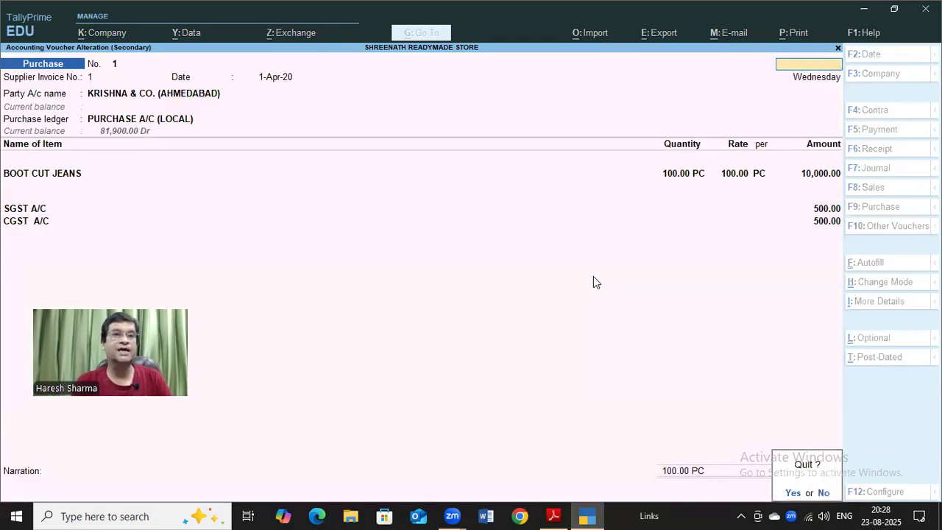
pyautogui.press('y')
pyautogui.press('Down')
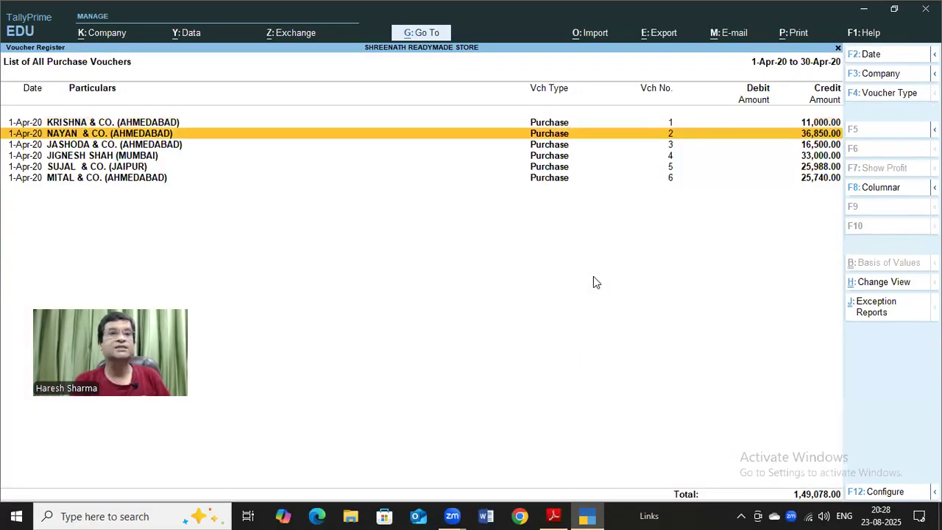
pyautogui.press('Return')
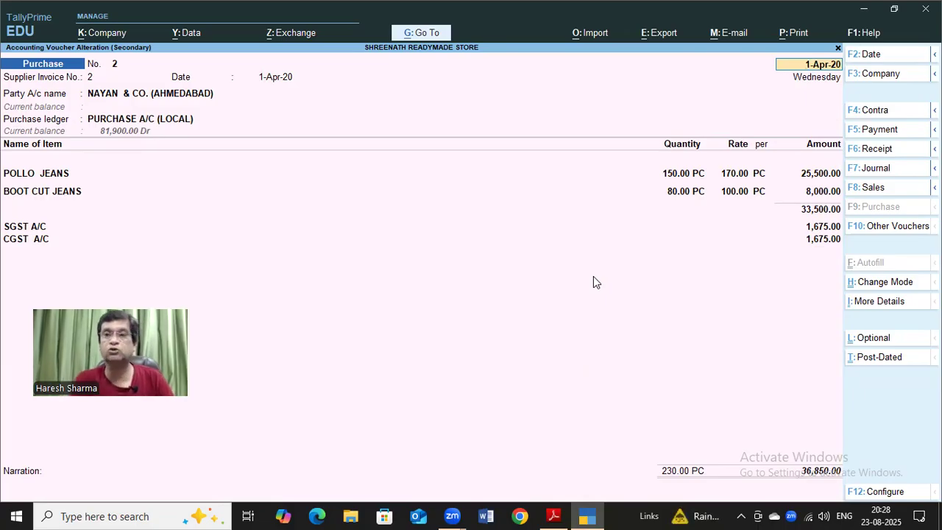
pyautogui.press('Escape')
pyautogui.press('y')
pyautogui.press('Escape')
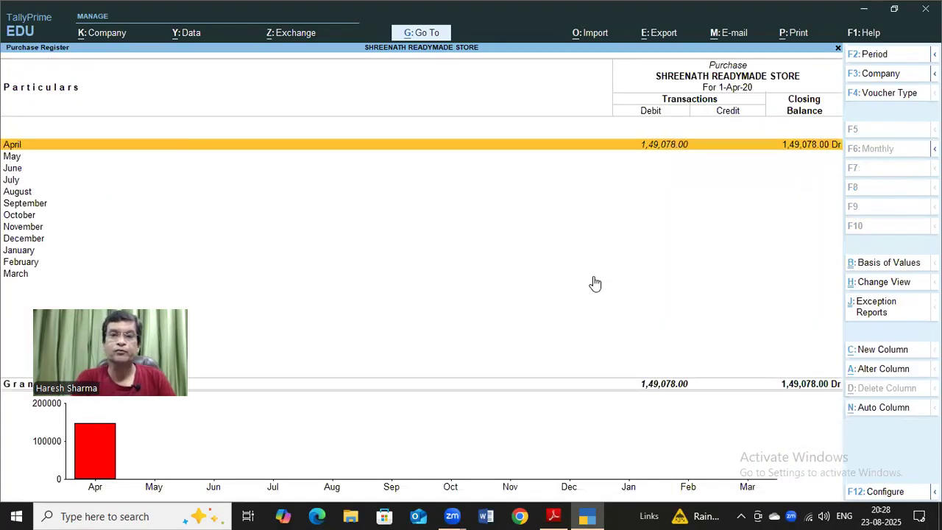
pyautogui.press('Escape')
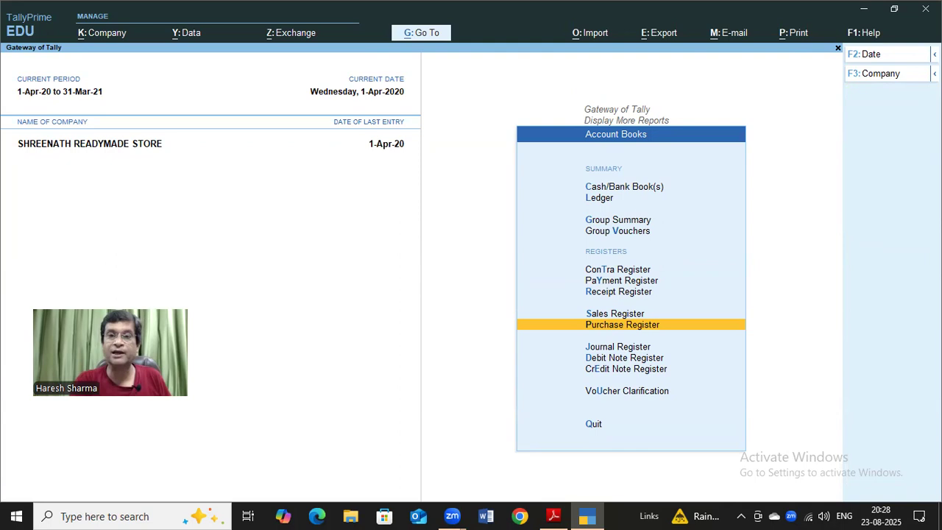
# Open the Payment Register for April and review its list of payment vouchers.
pyautogui.press('Up')
pyautogui.press('Up')
pyautogui.press('Up')
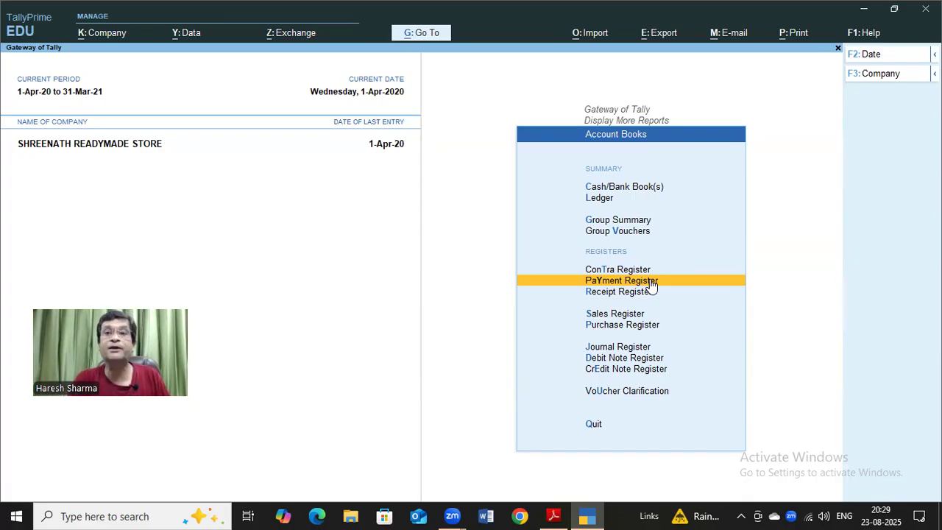
pyautogui.click(651, 286)
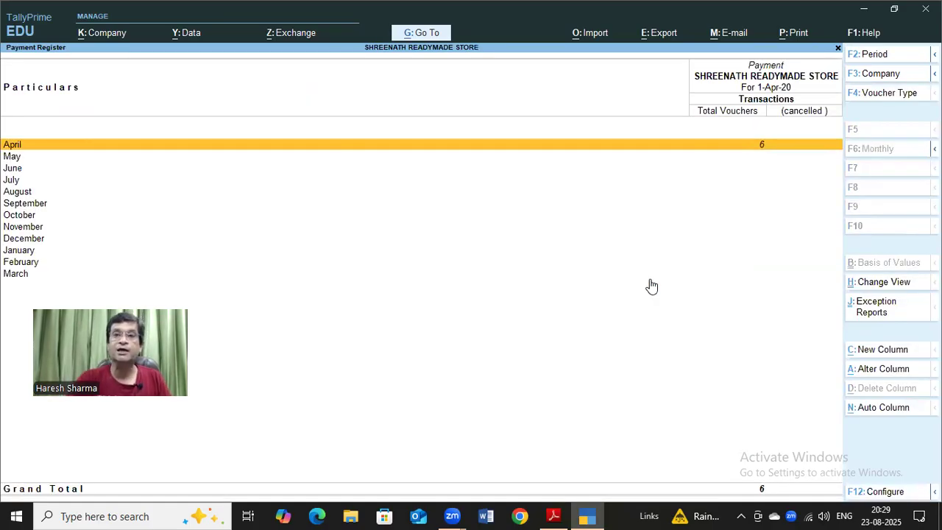
pyautogui.press('Return')
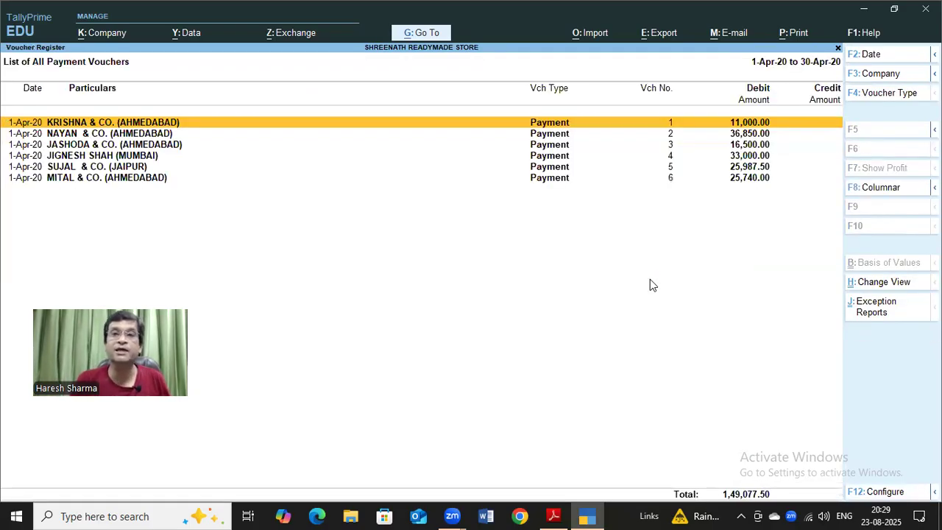
pyautogui.press('Down')
pyautogui.press('Down')
pyautogui.press('Down')
pyautogui.press('Down')
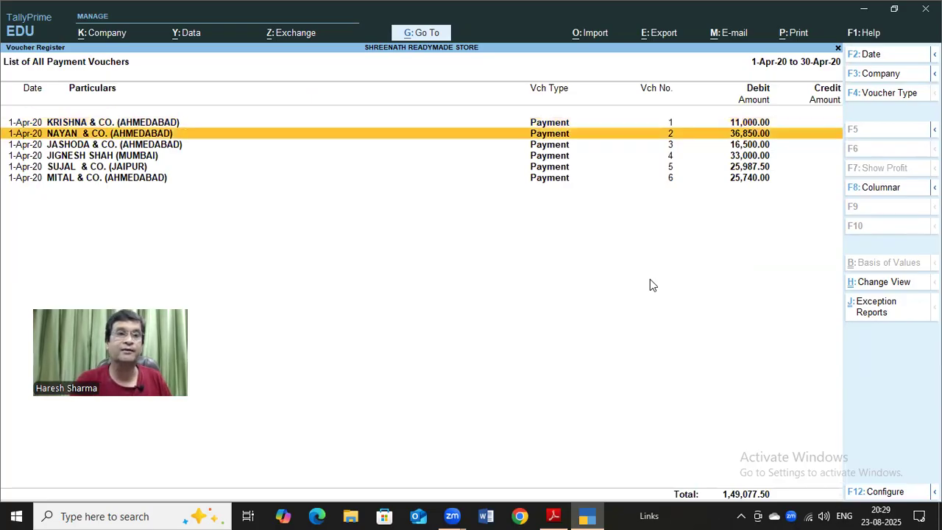
pyautogui.press('Down')
pyautogui.press('Up')
pyautogui.press('Up')
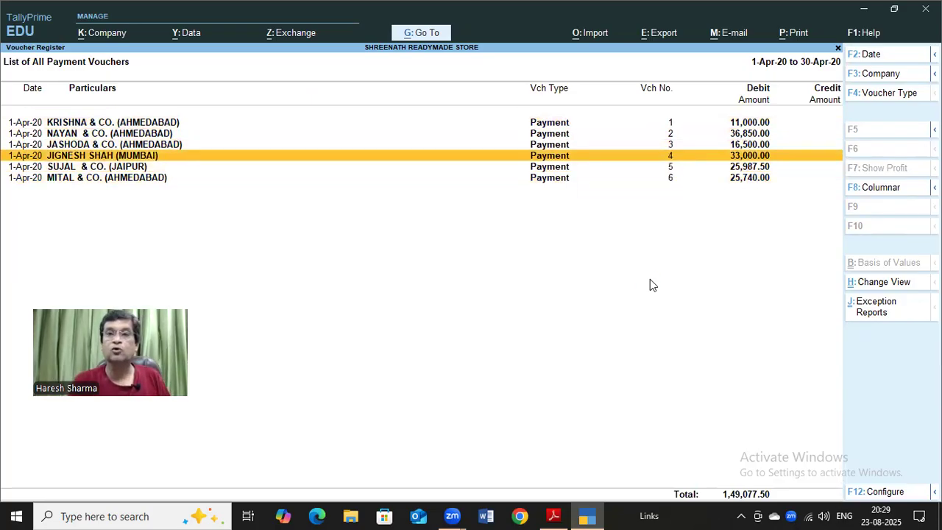
# Inspect payment vouchers 4 and 6 without altering them, and return to Account Books.
pyautogui.press('Return')
pyautogui.press('Escape')
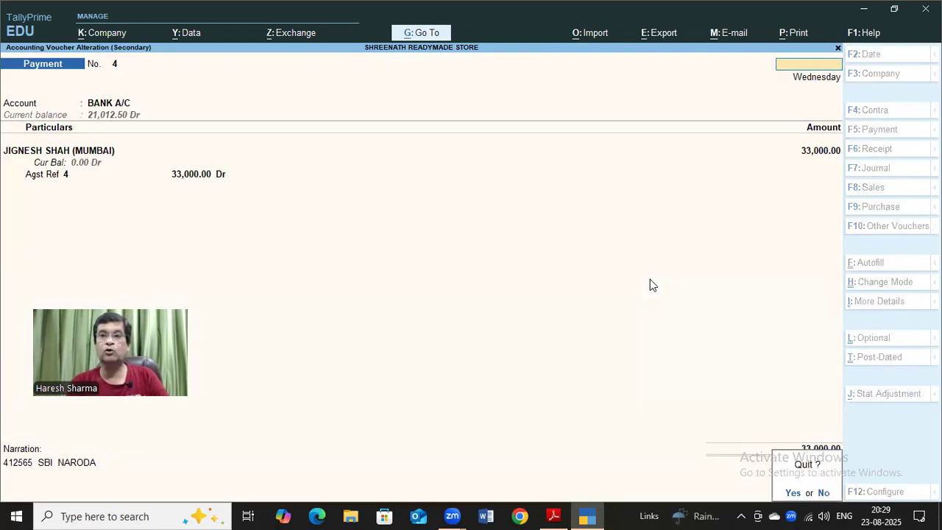
pyautogui.press('y')
pyautogui.press('Down')
pyautogui.press('Down')
pyautogui.press('Return')
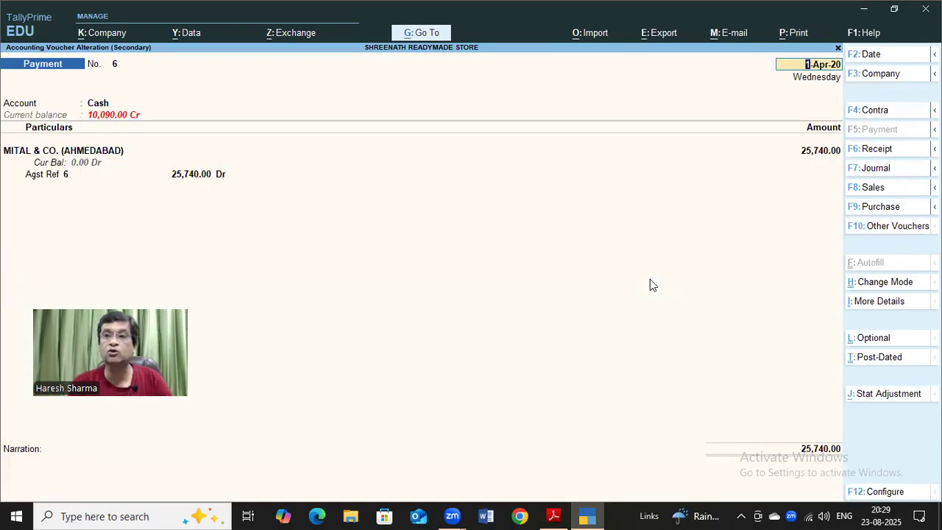
pyautogui.press('Escape')
pyautogui.press('y')
pyautogui.press('Escape')
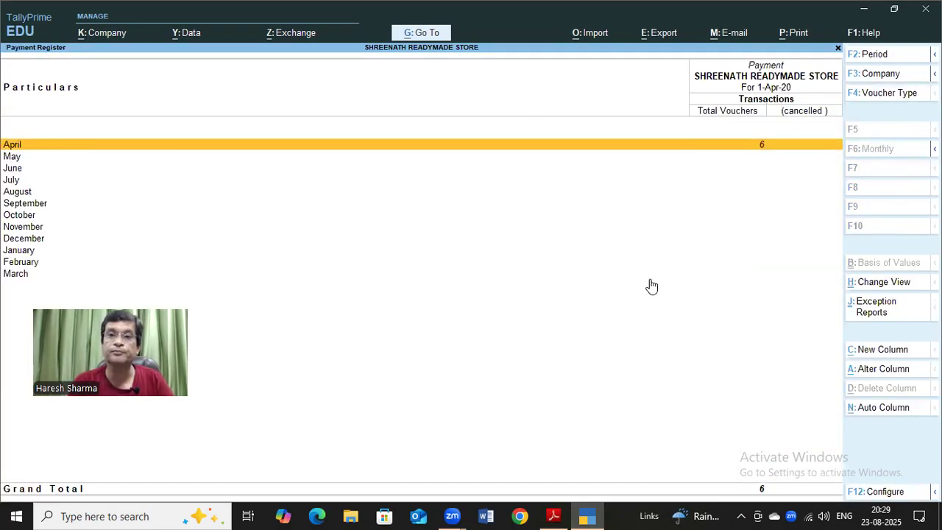
pyautogui.press('Escape')
# View the list of ledgers available for the Ledger account book and close it without choosing one.
pyautogui.press('Up')
pyautogui.press('Up')
pyautogui.press('Up')
pyautogui.press('Up')
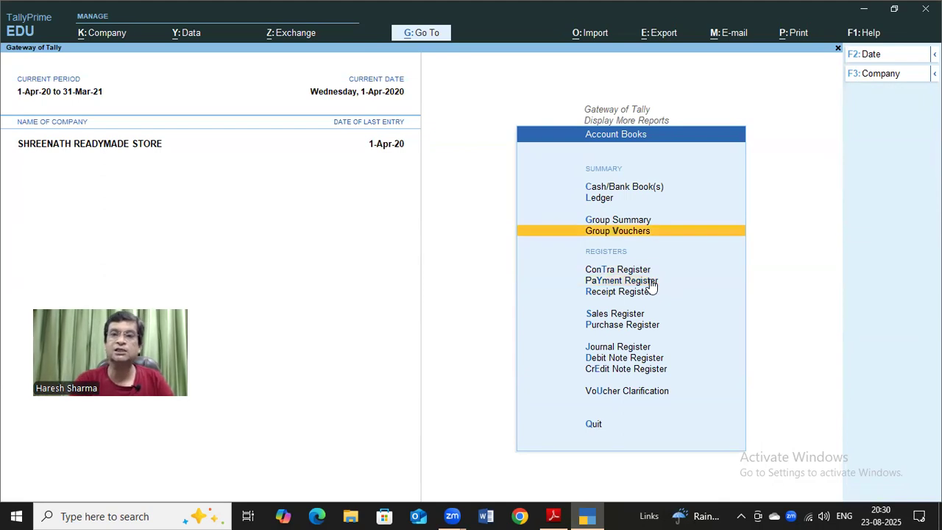
pyautogui.press('Return')
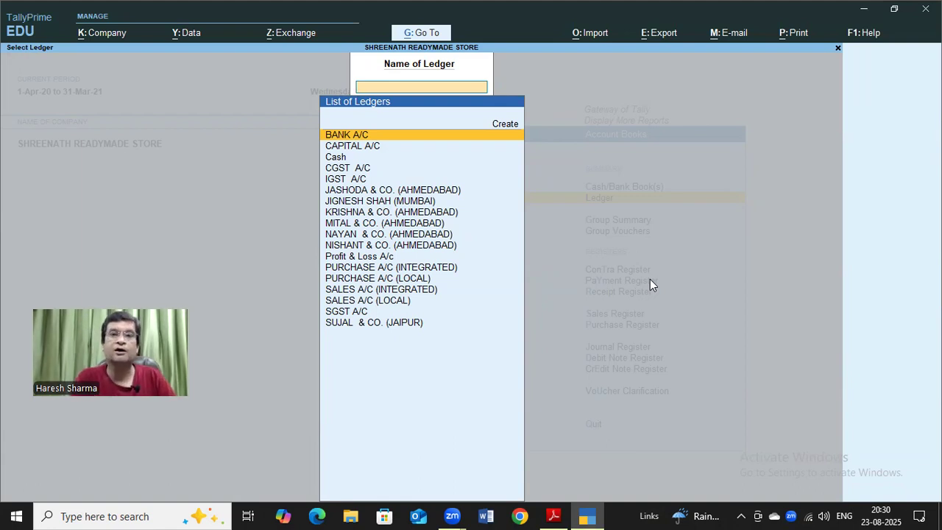
pyautogui.press('Escape')
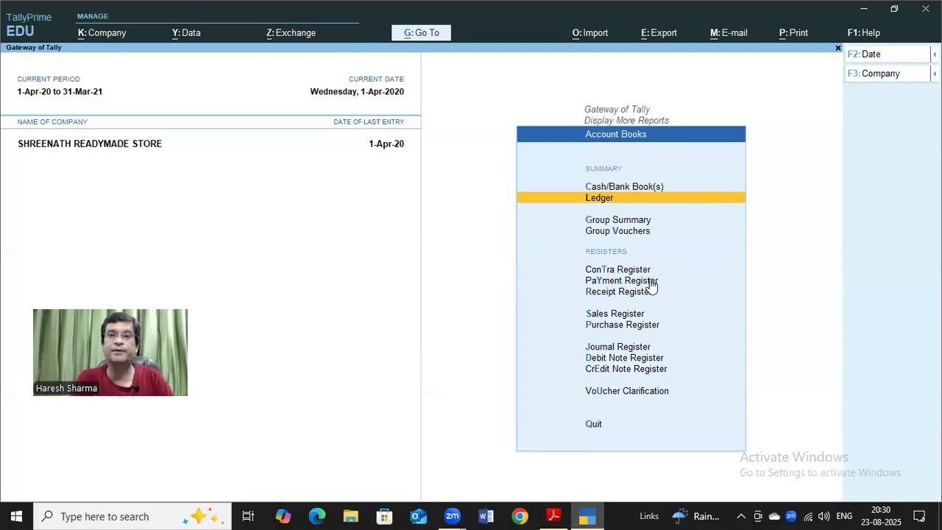
# Return to the Gateway of Tally and highlight the Vouchers entry under Transactions.
pyautogui.press('Escape')
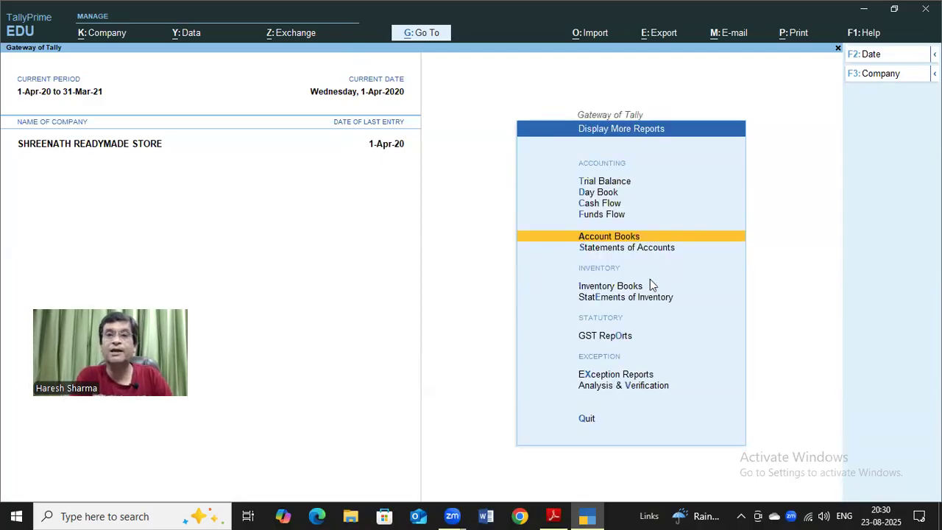
pyautogui.press('Escape')
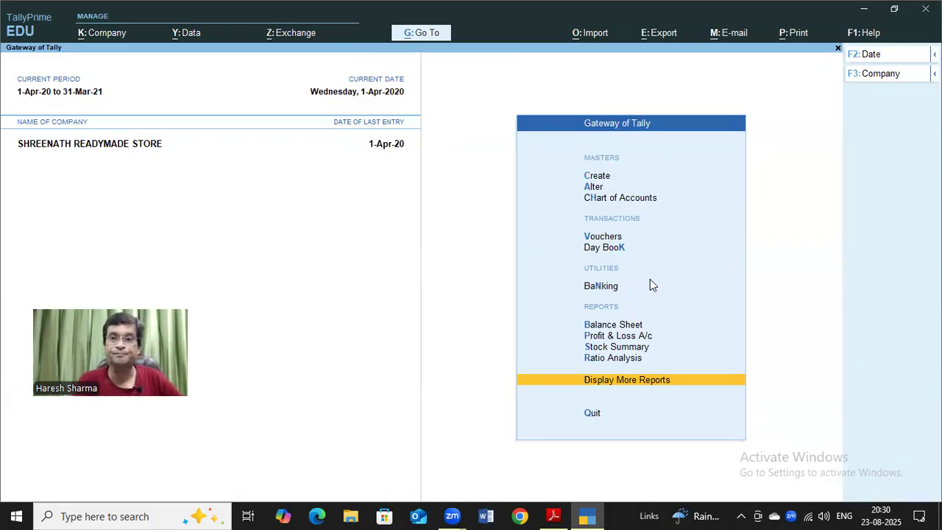
pyautogui.press('Up')
pyautogui.press('Up')
pyautogui.press('Up')
pyautogui.press('Up')
pyautogui.press('Up')
pyautogui.press('Up')
pyautogui.press('Up')
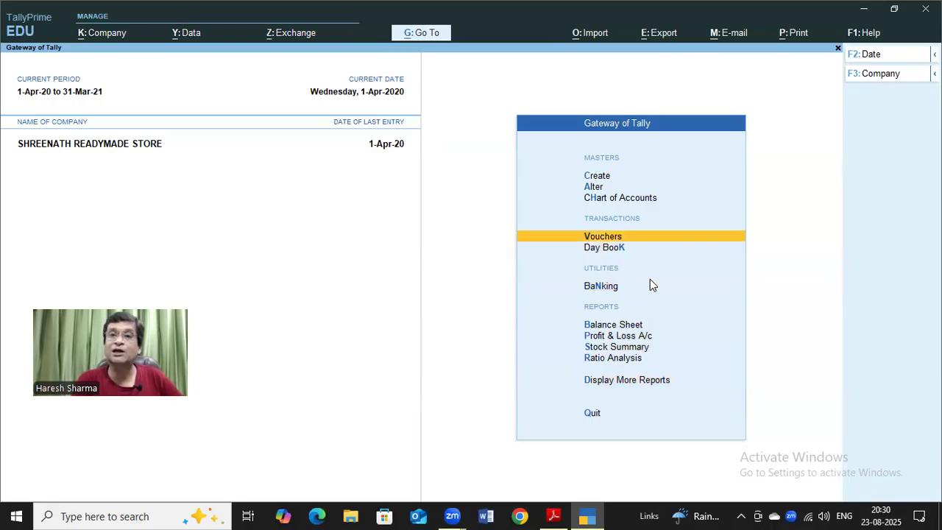
# Open the NAYAN & CO. (AHMEDABAD) ledger for alteration.
pyautogui.press('Up')
pyautogui.press('Up')
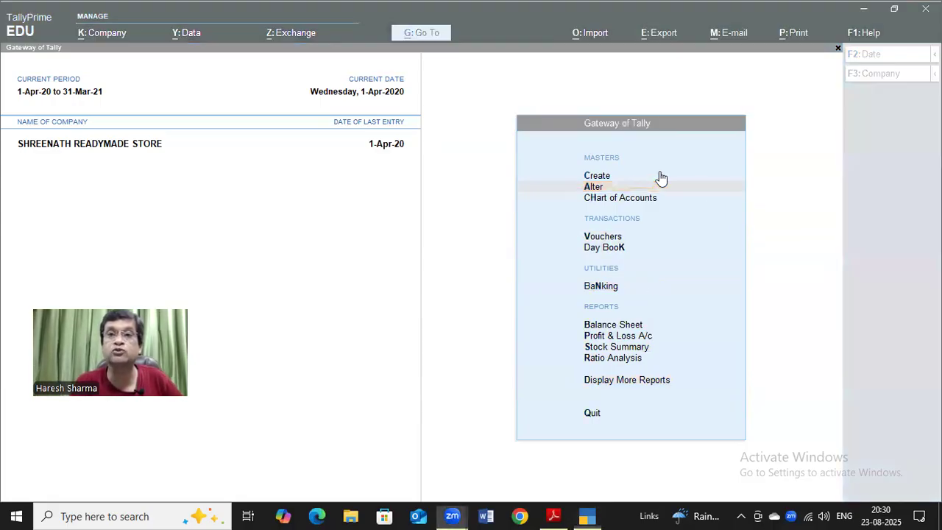
pyautogui.press('Return')
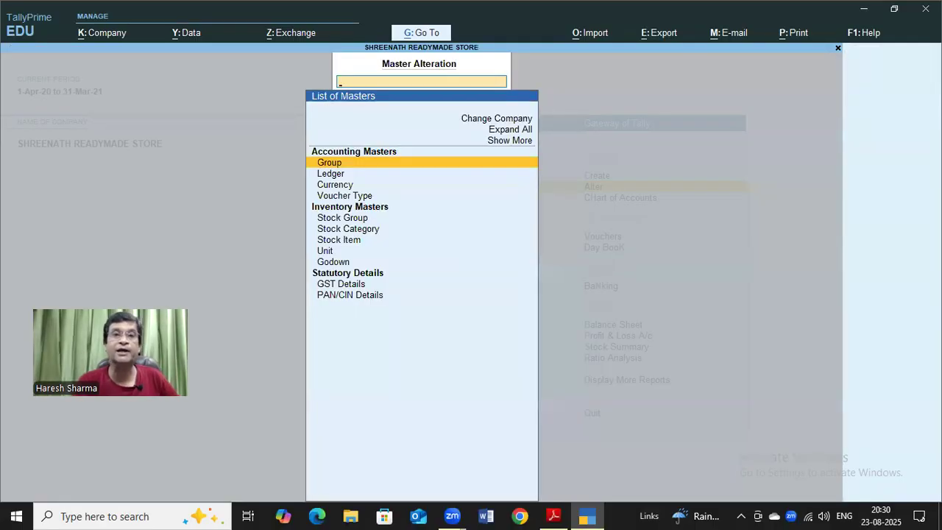
pyautogui.press('Down')
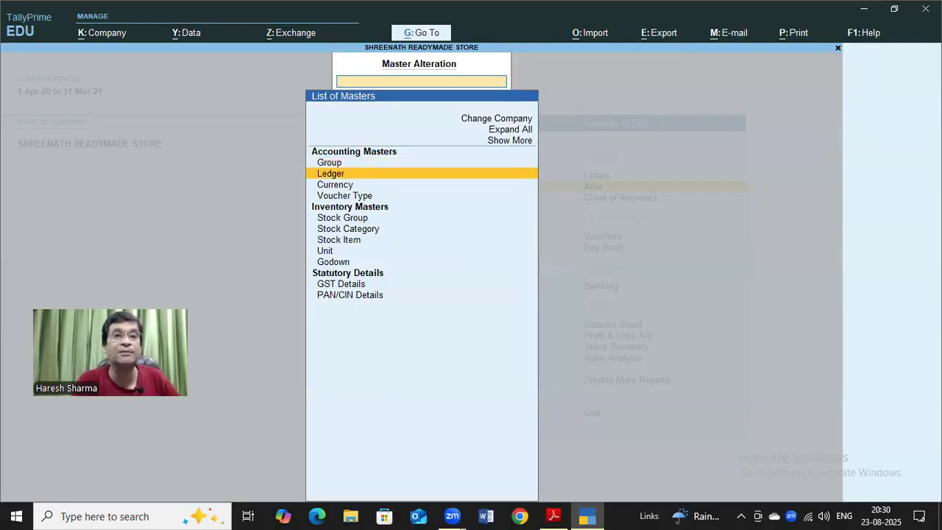
pyautogui.press('Return')
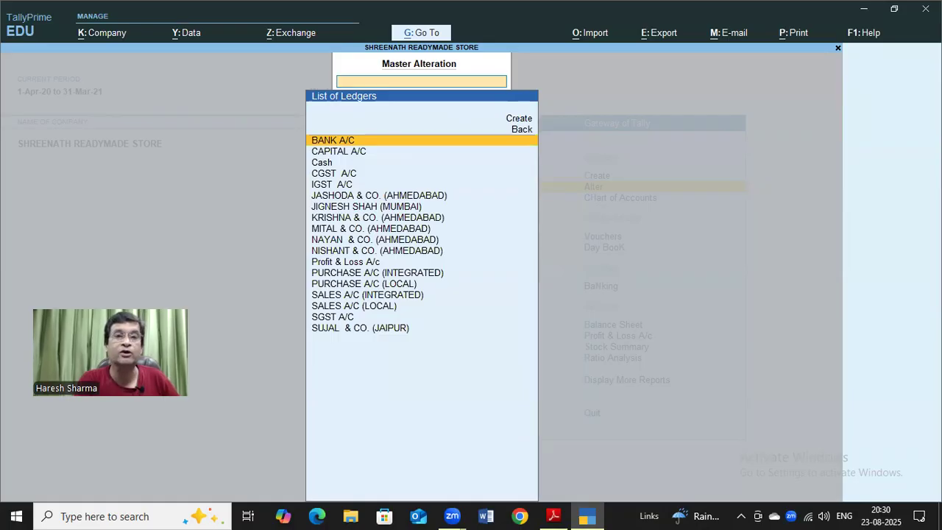
pyautogui.write('N')
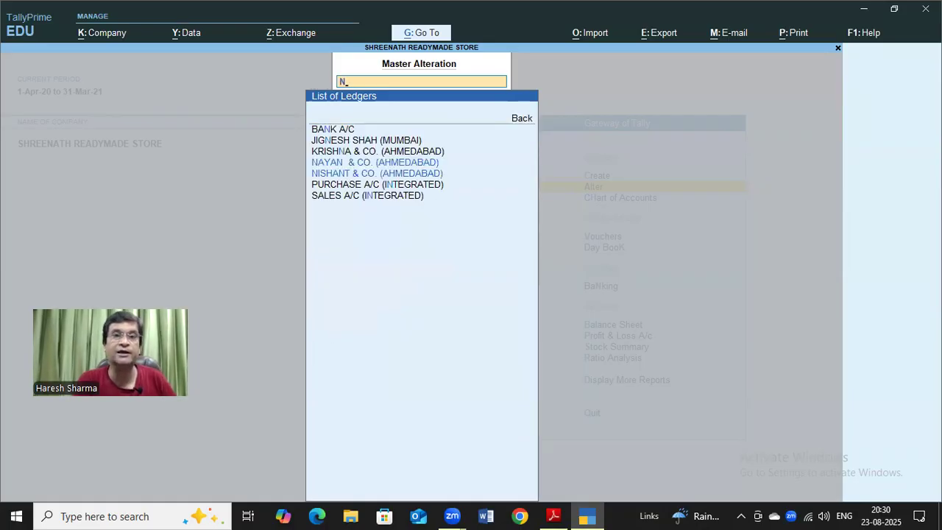
pyautogui.press('Return')
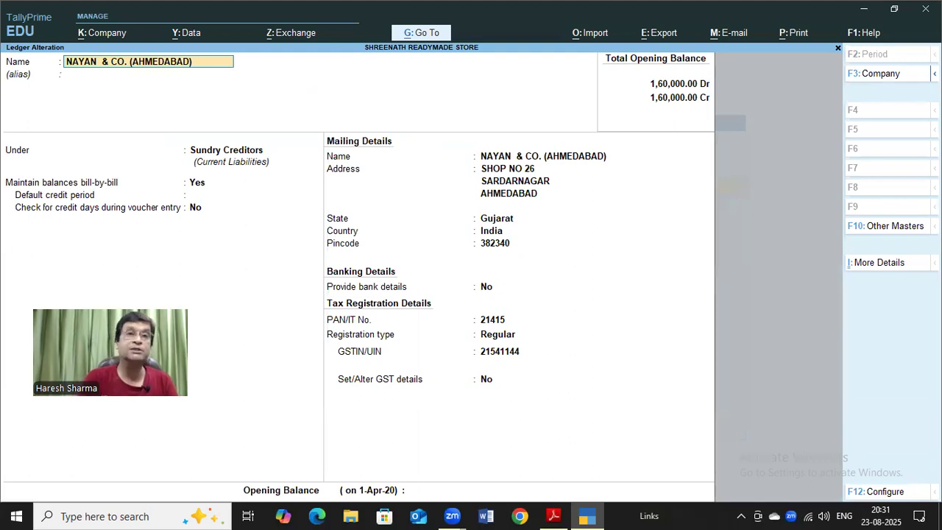
# Change the ledger's name to NARAYAN & CO. (AHMEDABAD).
pyautogui.write('NAR')
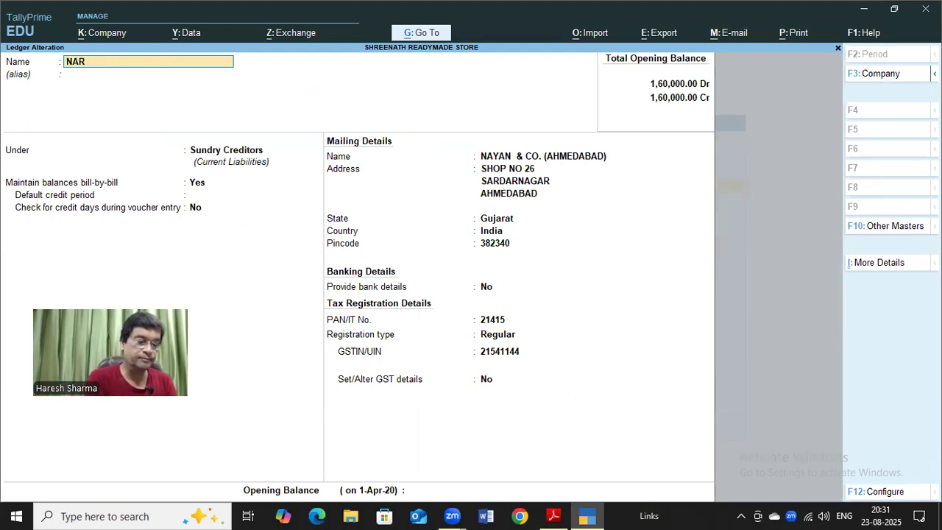
pyautogui.write('AYAN ')
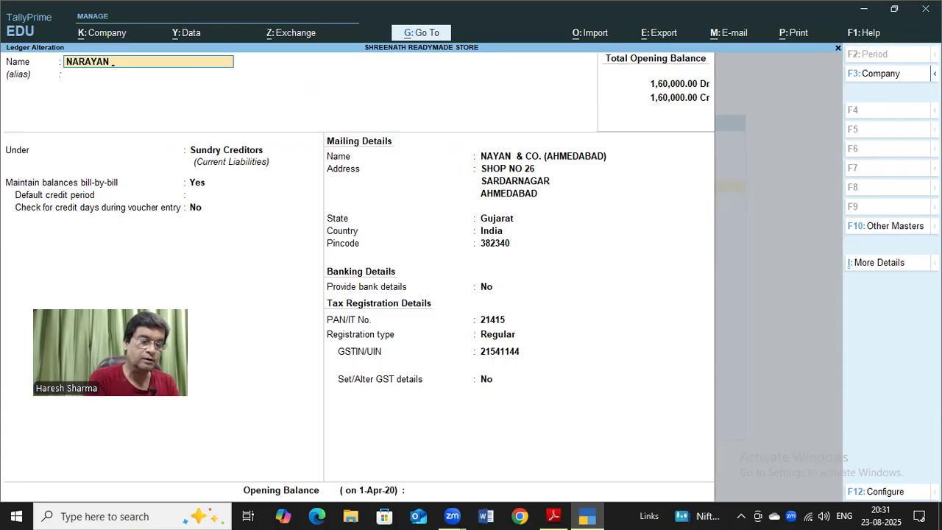
pyautogui.write('& CO')
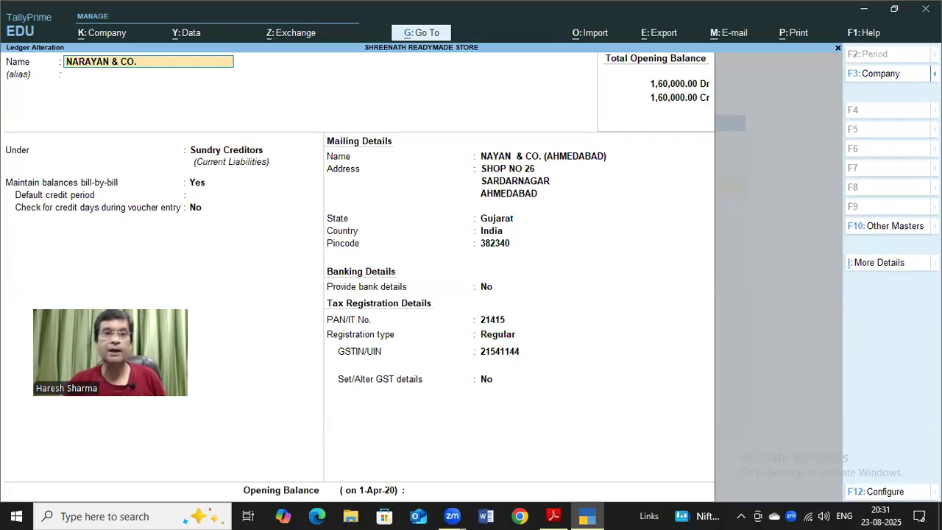
pyautogui.write('. (')
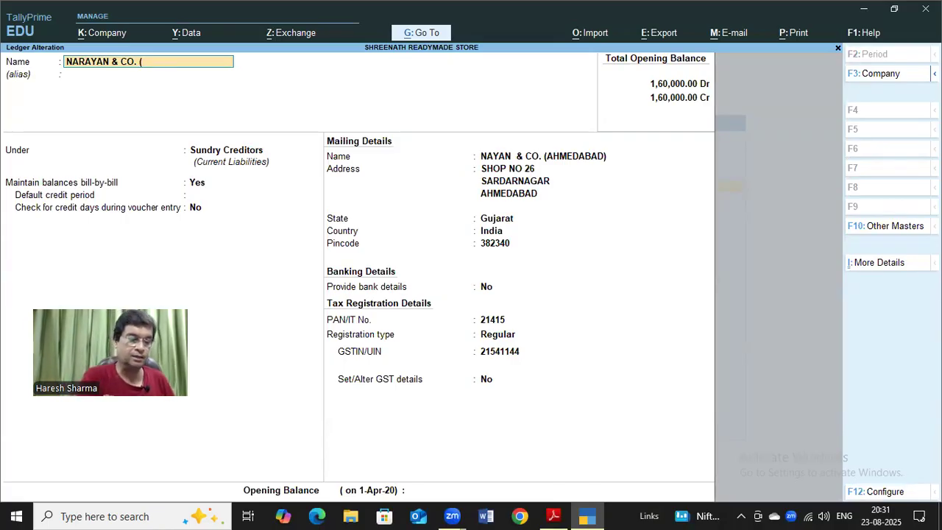
pyautogui.write('AHMEDA')
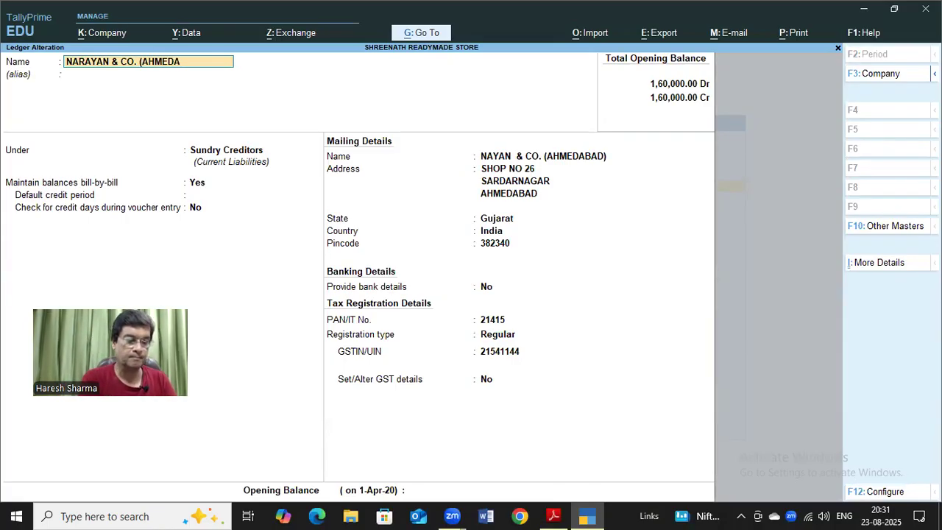
pyautogui.write('BAD)')
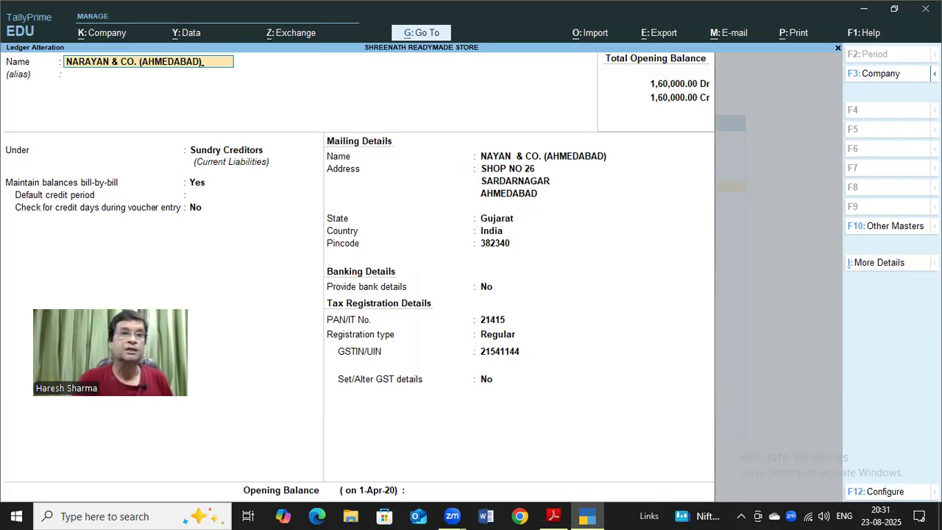
# Keep the supplier ledger's remaining details and opening balance as they are, and save the alteration.
pyautogui.press('Return')
pyautogui.press('Return')
pyautogui.press('Return')
pyautogui.press('Return')
pyautogui.press('Return')
pyautogui.press('Return')
pyautogui.press('Return')
pyautogui.press('Return')
pyautogui.press('Return')
pyautogui.press('Return')
pyautogui.press('Return')
pyautogui.press('Return')
pyautogui.press('Return')
pyautogui.press('Return')
pyautogui.press('Return')
pyautogui.press('Return')
pyautogui.press('Return')
pyautogui.press('Return')
pyautogui.press('Return')
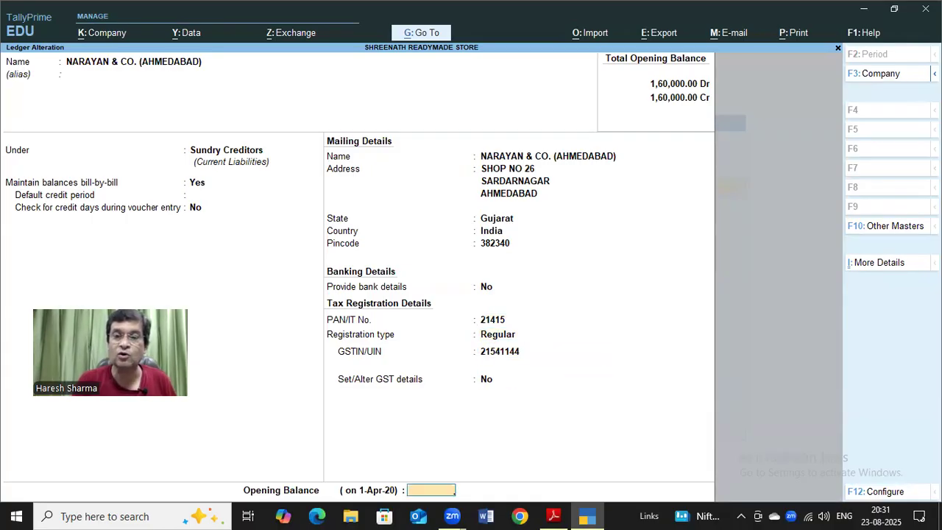
pyautogui.press('Return')
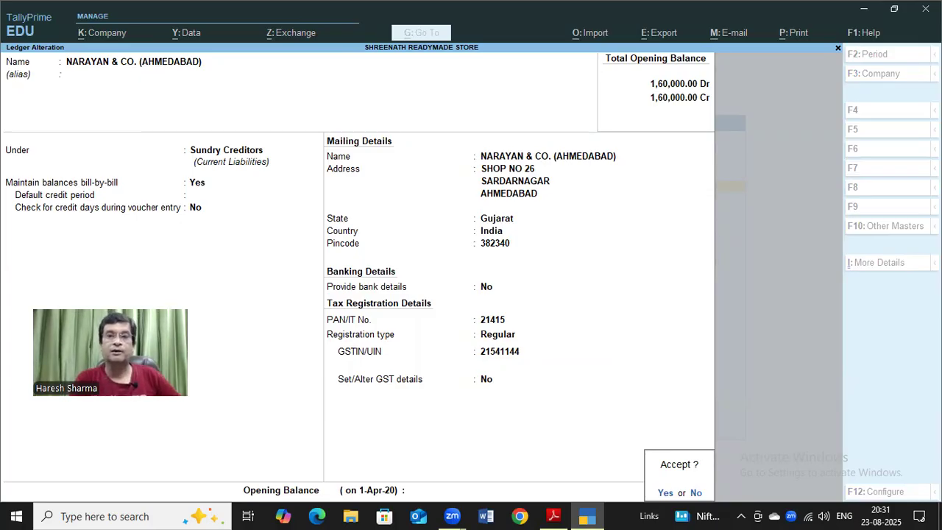
pyautogui.press('Return')
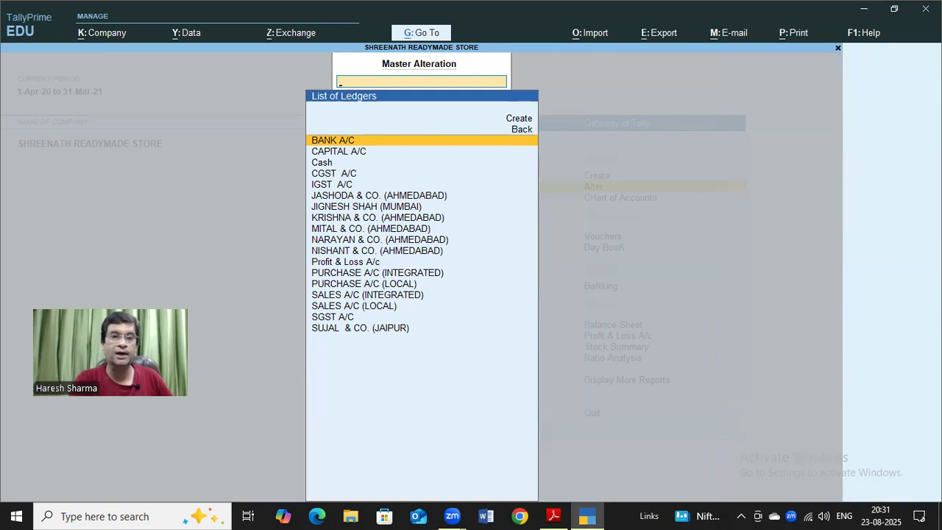
# Look up the renamed supplier among the ledgers starting with N, and return to the Gateway of Tally without opening it.
pyautogui.write('N')
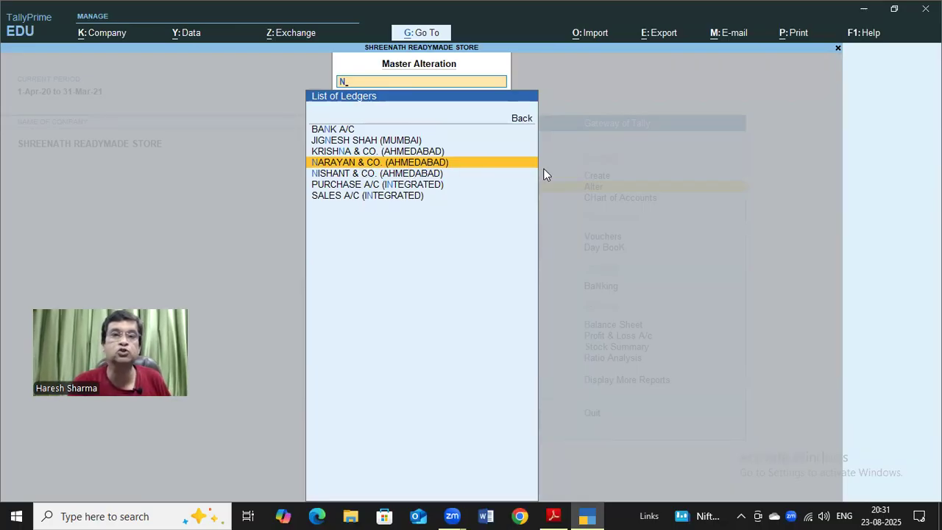
pyautogui.press('BackSpace')
pyautogui.press('Escape')
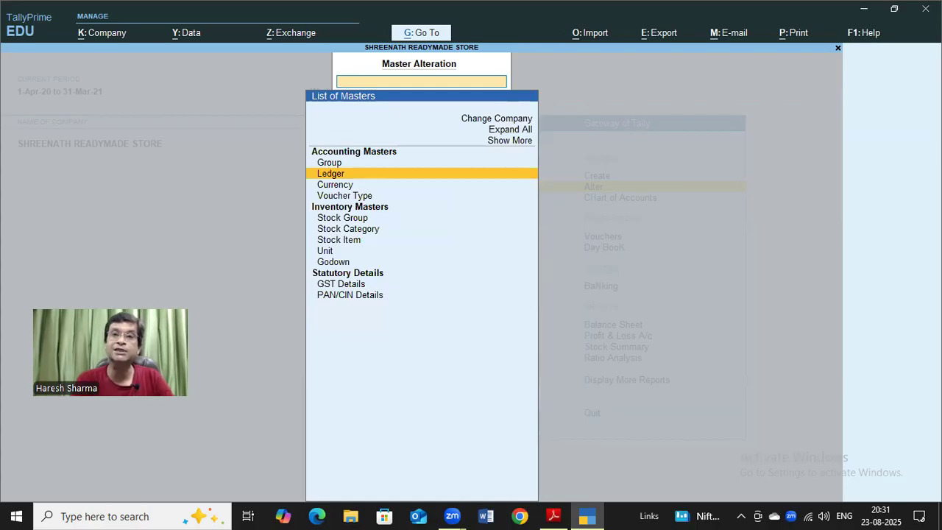
pyautogui.press('Escape')
# Open the Account Books among the additional reports.
pyautogui.press('Down')
pyautogui.press('Down')
pyautogui.press('Down')
pyautogui.press('Down')
pyautogui.press('Down')
pyautogui.press('Down')
pyautogui.press('Down')
pyautogui.press('Down')
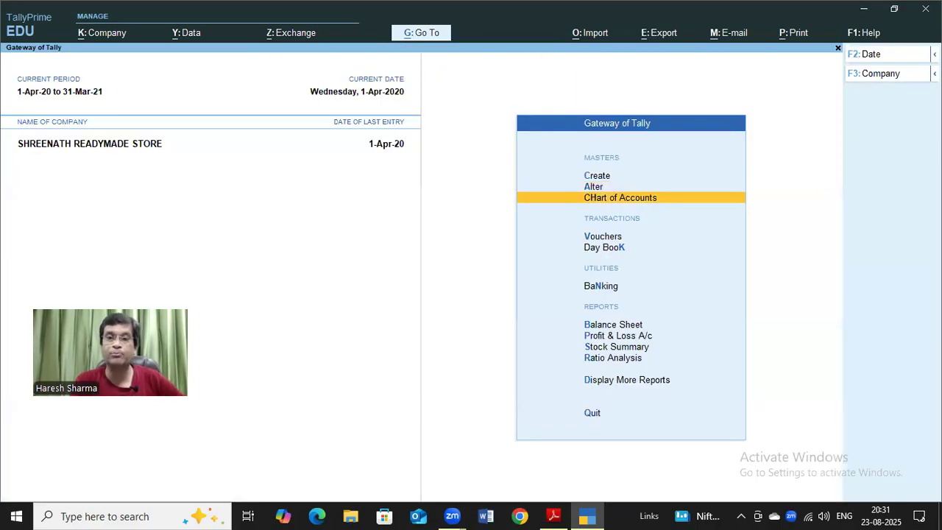
pyautogui.press('Down')
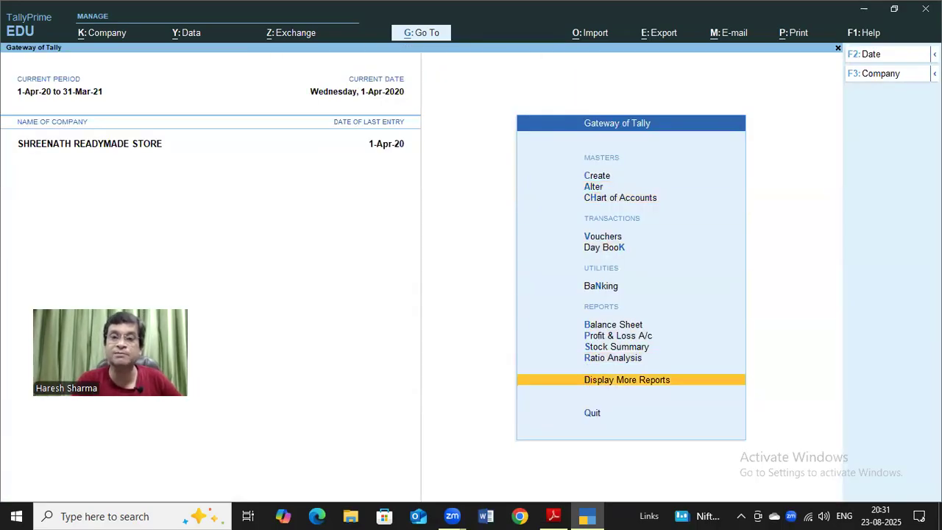
pyautogui.press('Return')
pyautogui.press('Down')
pyautogui.press('Down')
pyautogui.press('Down')
pyautogui.press('Down')
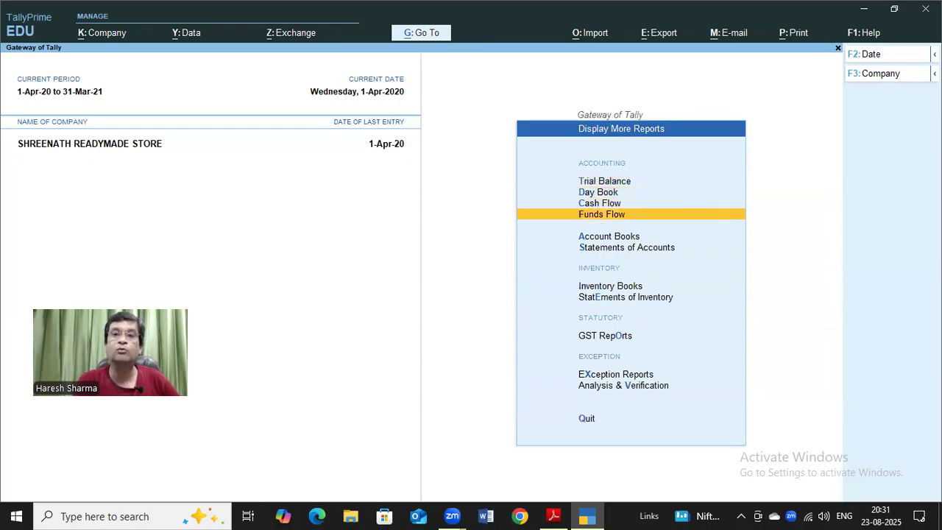
pyautogui.press('Return')
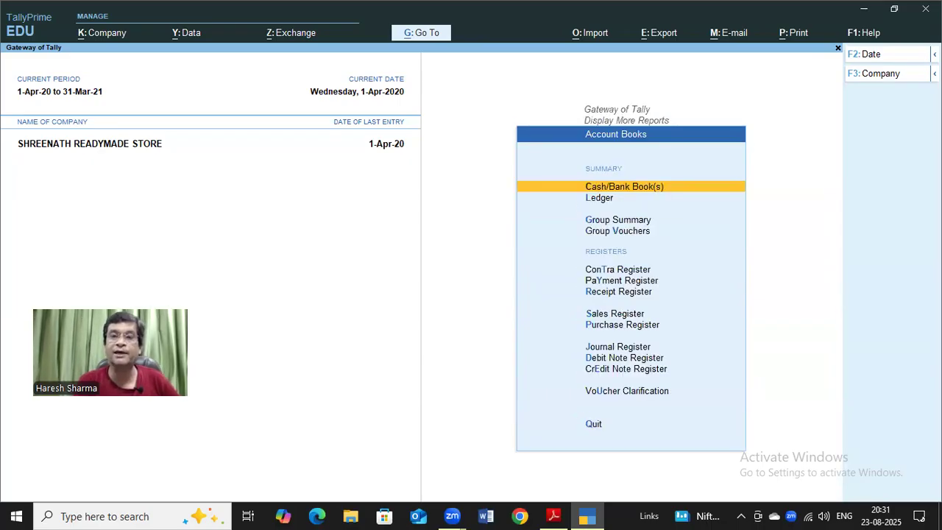
# Open the Purchase Register and list the purchase vouchers for April.
pyautogui.press('Down')
pyautogui.press('Down')
pyautogui.press('Down')
pyautogui.press('Down')
pyautogui.press('Down')
pyautogui.press('Down')
pyautogui.press('Down')
pyautogui.press('Down')
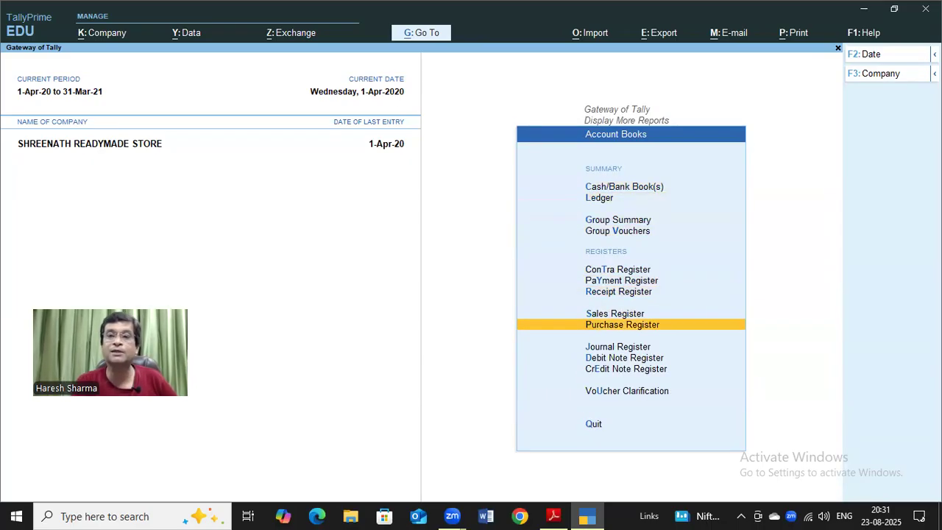
pyautogui.press('Return')
pyautogui.press('Return')
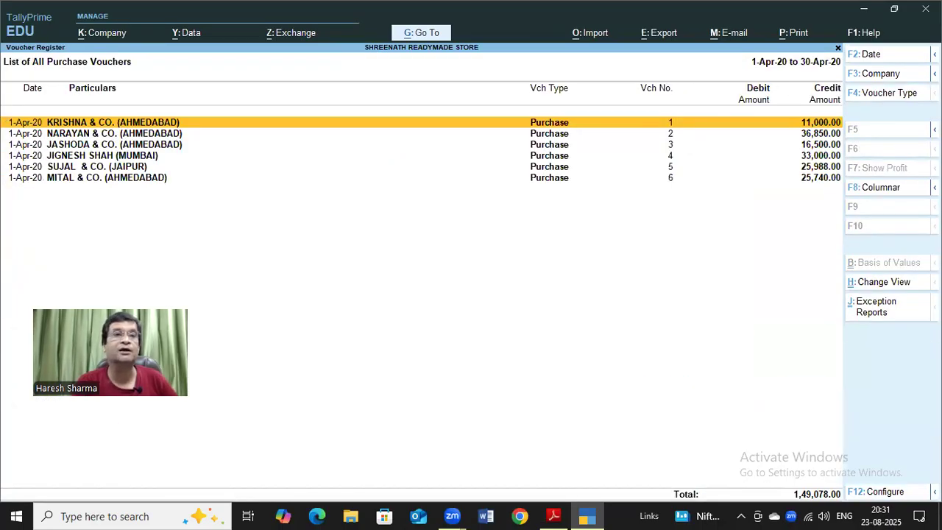
# Inspect purchase voucher 2 of NARAYAN & CO. (AHMEDABAD) without altering it, and return to Account Books.
pyautogui.press('Down')
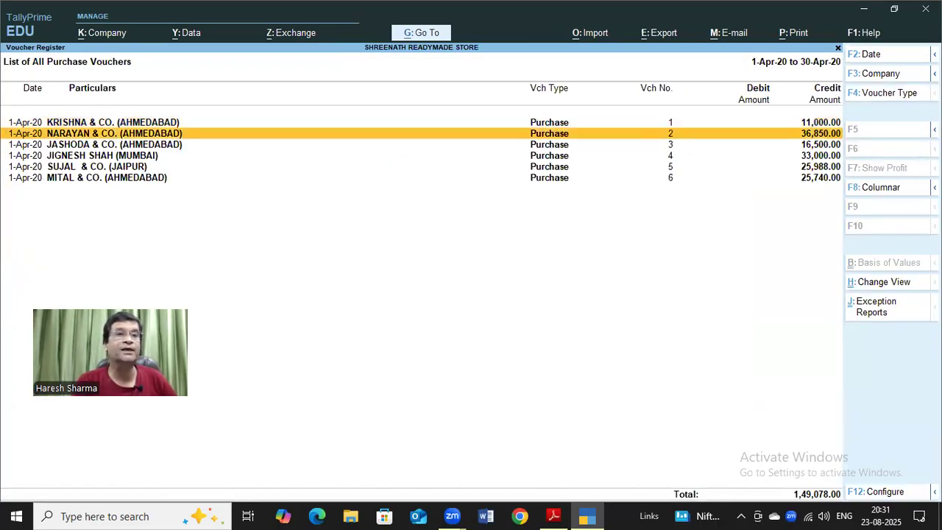
pyautogui.click(108, 136)
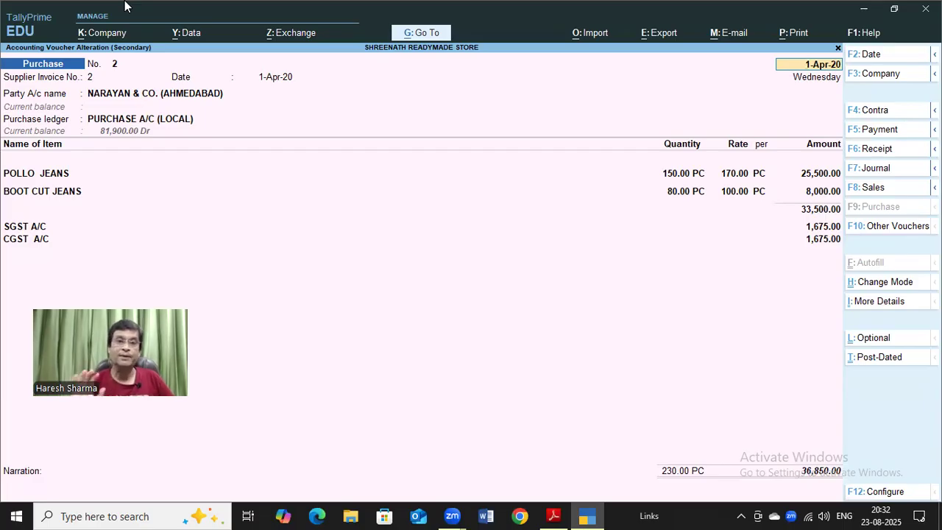
pyautogui.press('Escape')
pyautogui.press('Escape')
pyautogui.press('y')
pyautogui.press('Escape')
pyautogui.press('Escape')
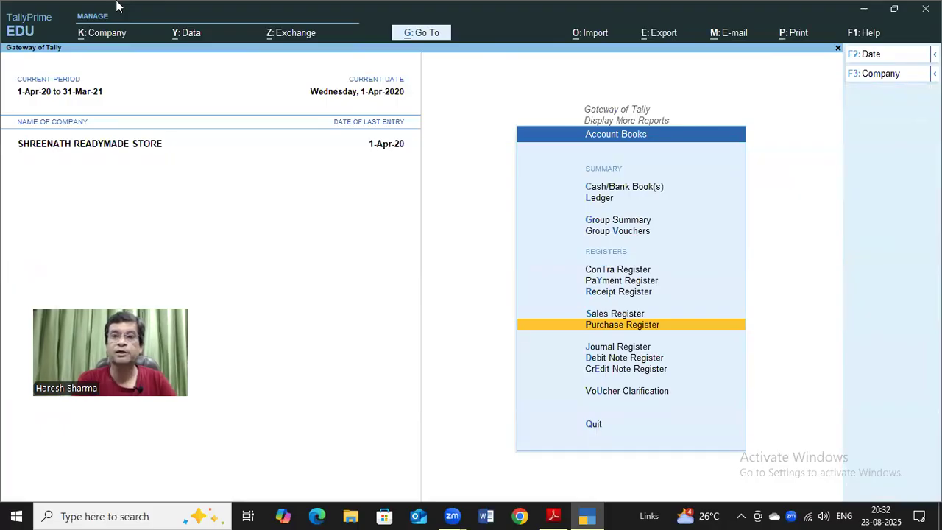
# View the ledger vouchers of NARAYAN & CO. (AHMEDABAD) in the Ledger account book.
pyautogui.press('Up')
pyautogui.press('Up')
pyautogui.press('Up')
pyautogui.press('Up')
pyautogui.press('Up')
pyautogui.press('Up')
pyautogui.press('Up')
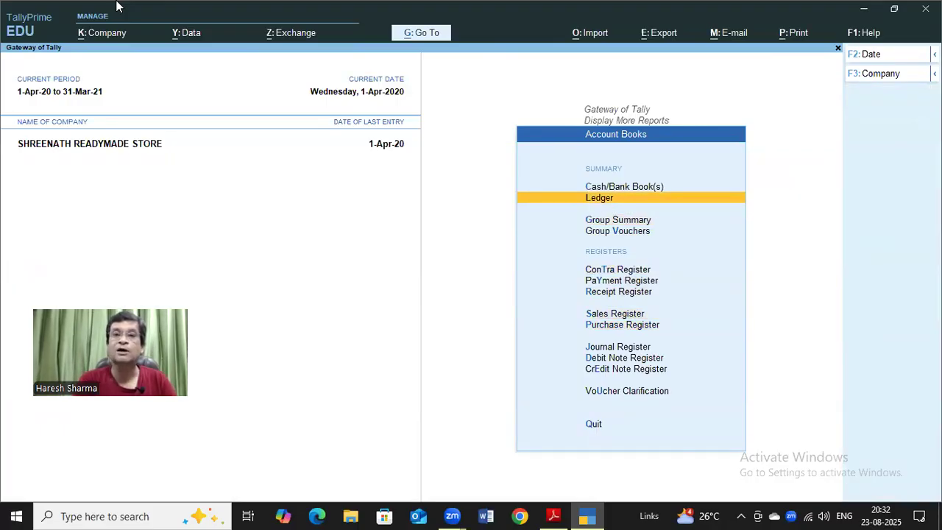
pyautogui.press('Return')
pyautogui.write('N')
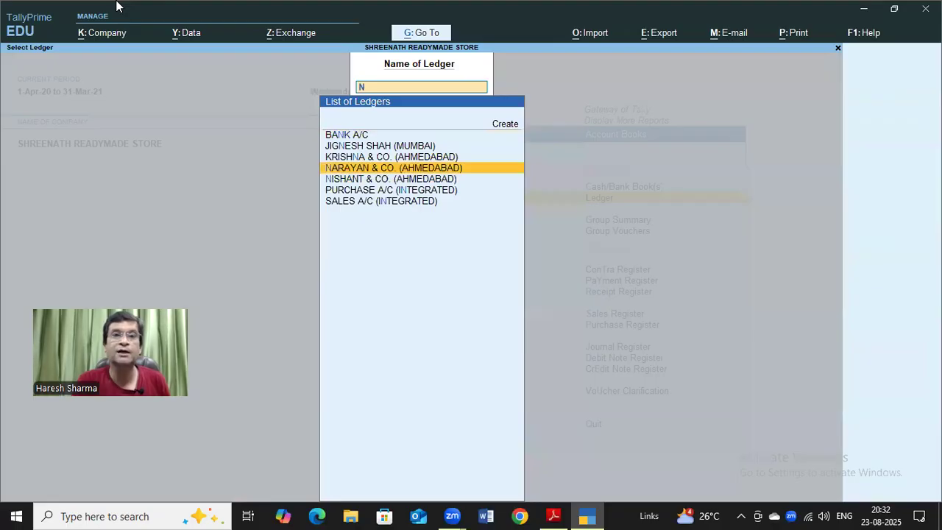
pyautogui.press('Return')
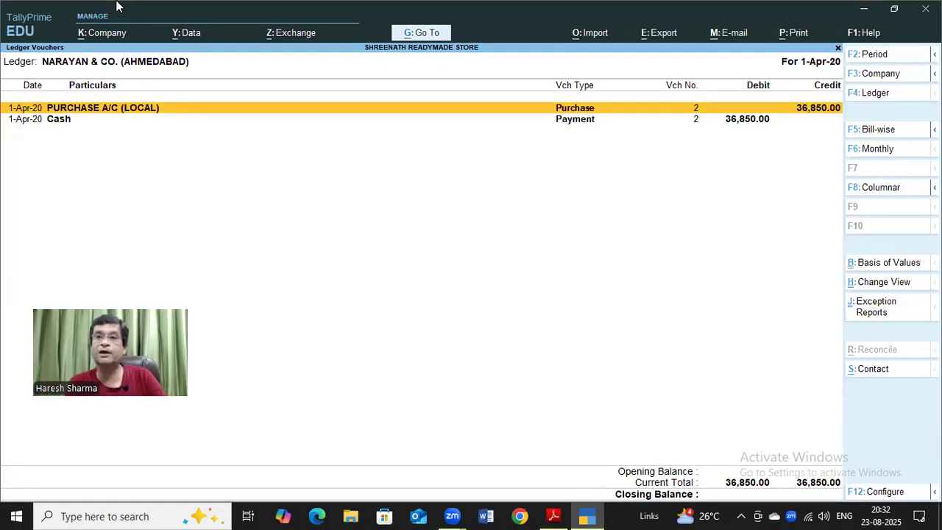
# Close the supplier's ledger report and return to the Gateway of Tally.
pyautogui.press('Escape')
pyautogui.press('Escape')
pyautogui.press('Escape')
pyautogui.press('Escape')
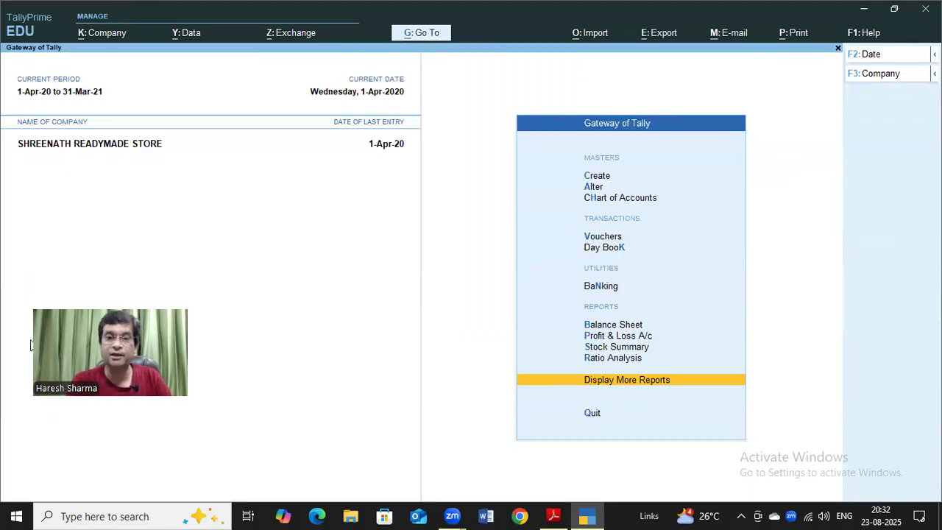